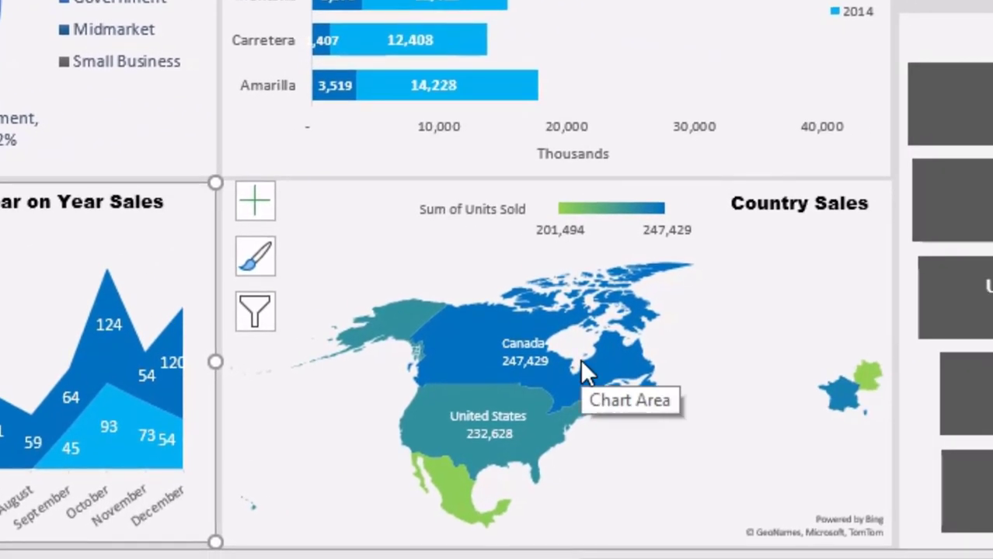
mouse_move(487, 435)
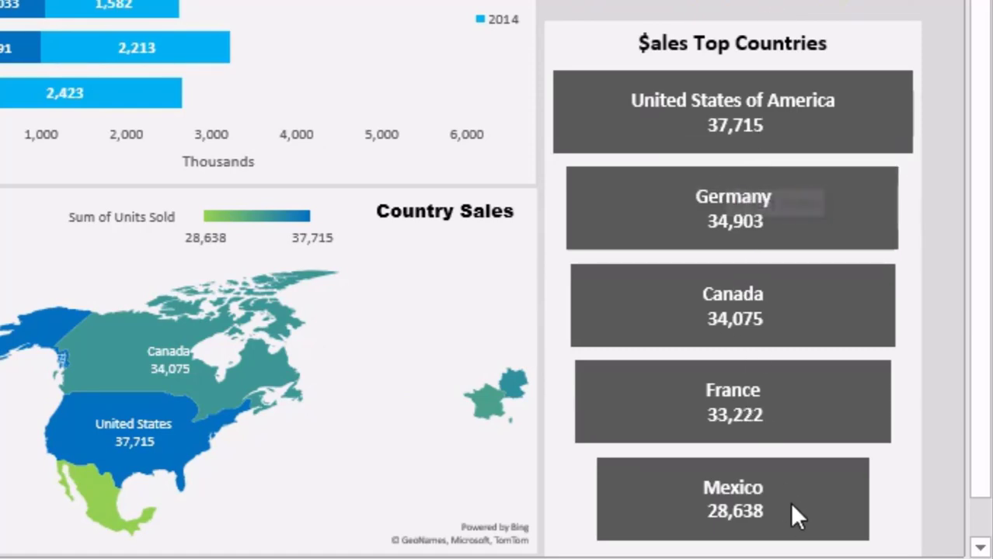
scroll(790, 502, down, 3)
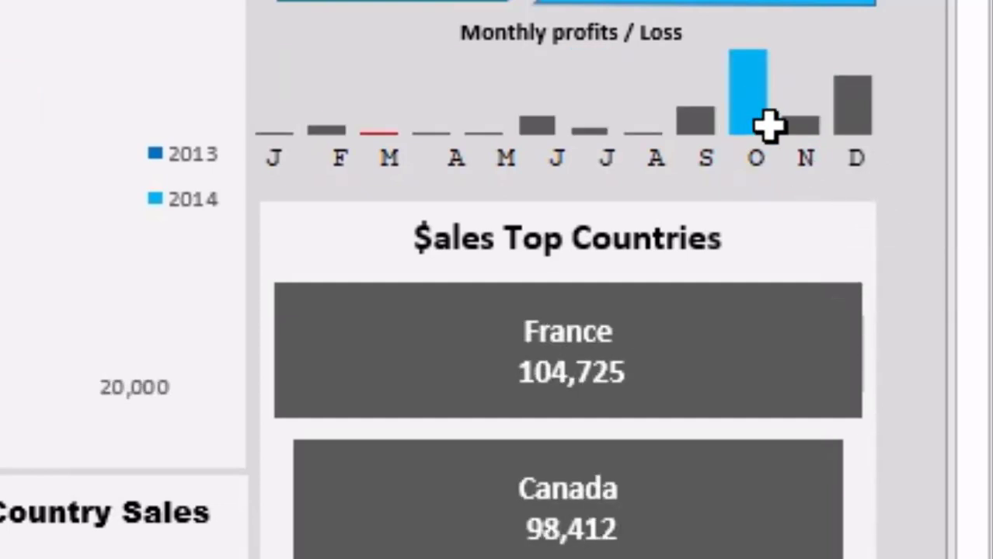
scroll(543, 135, up, 3)
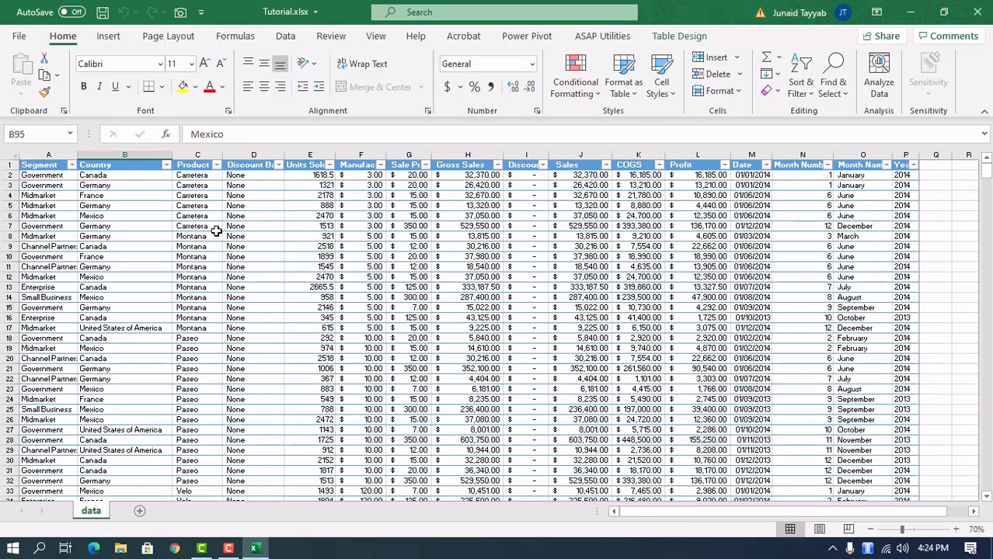
Create a PivotTable from the whole financials table on a new worksheet.
click(145, 234)
key(ctrl+a)
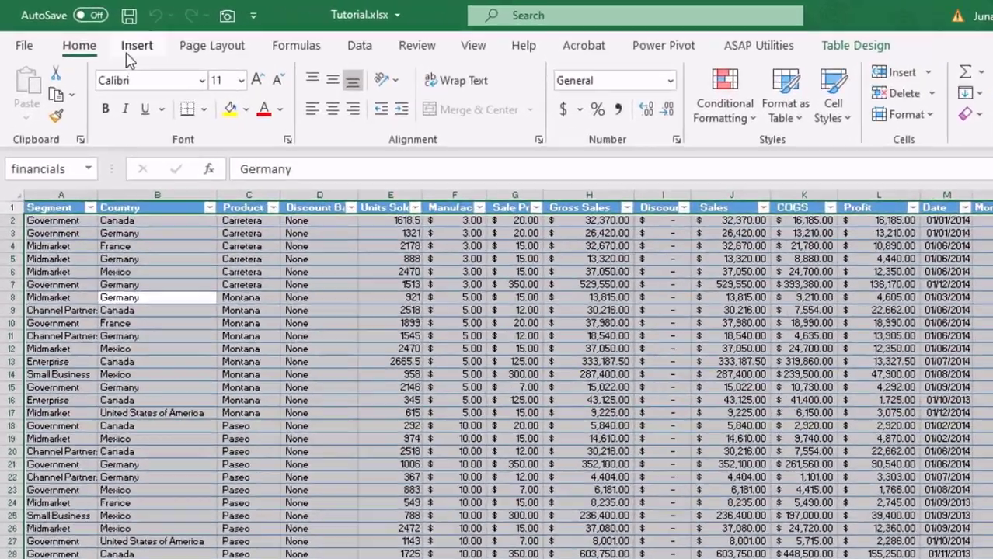
click(104, 37)
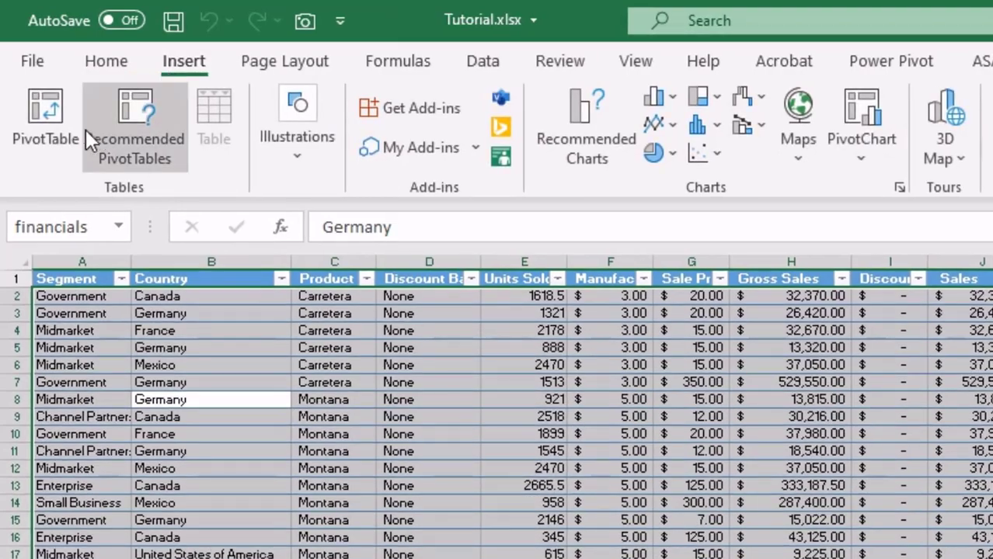
click(67, 118)
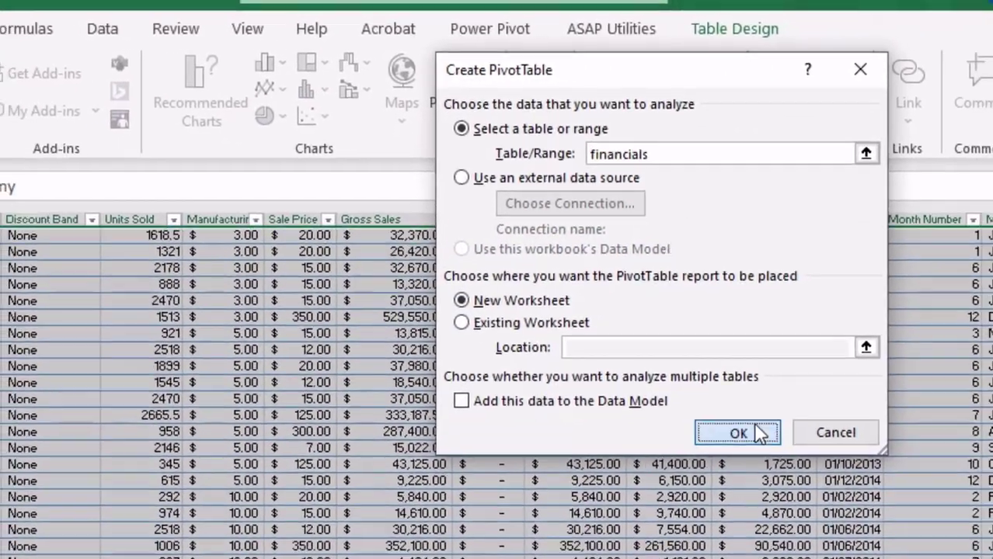
click(738, 433)
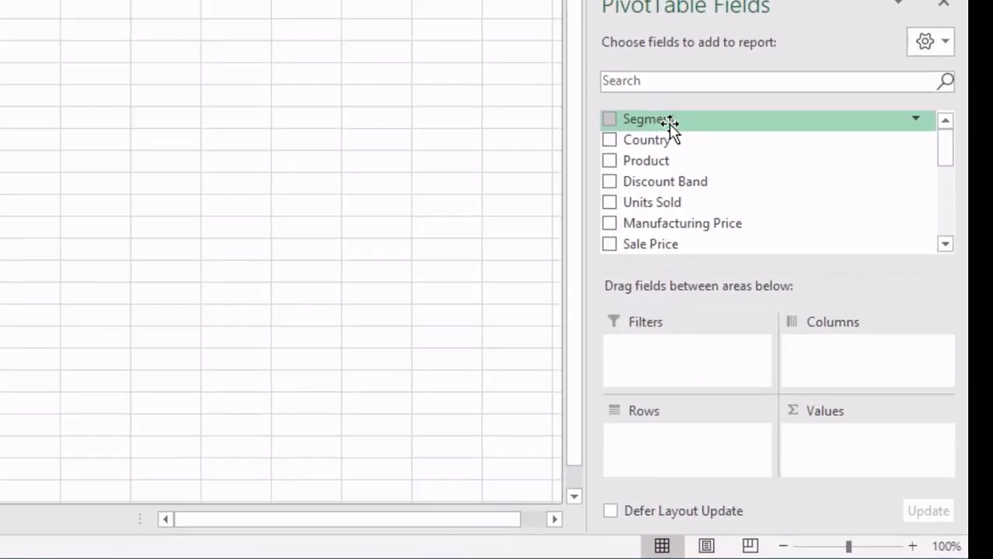
Place the Segment field in the PivotTable's Rows and the Sales field in its Values.
drag(791, 247, 804, 466)
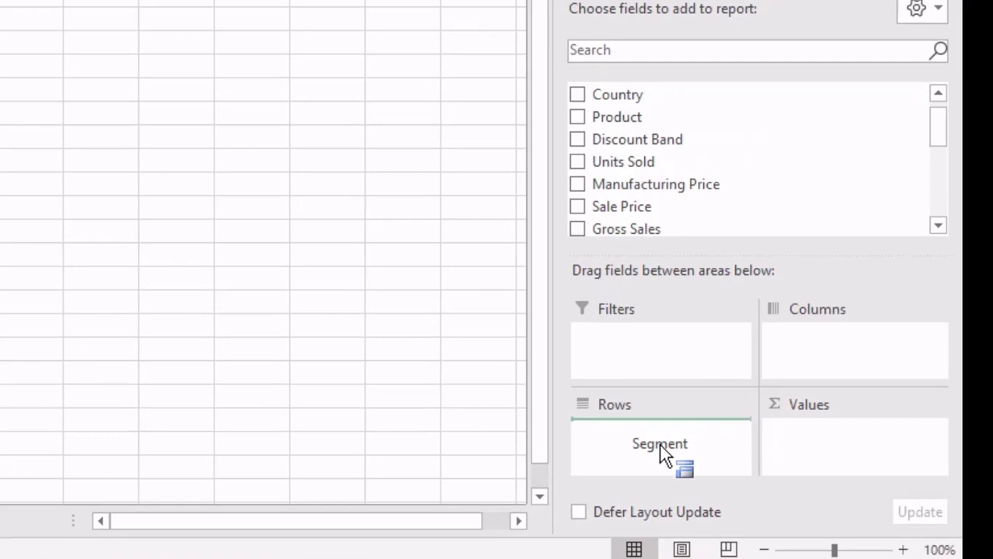
drag(659, 455, 658, 452)
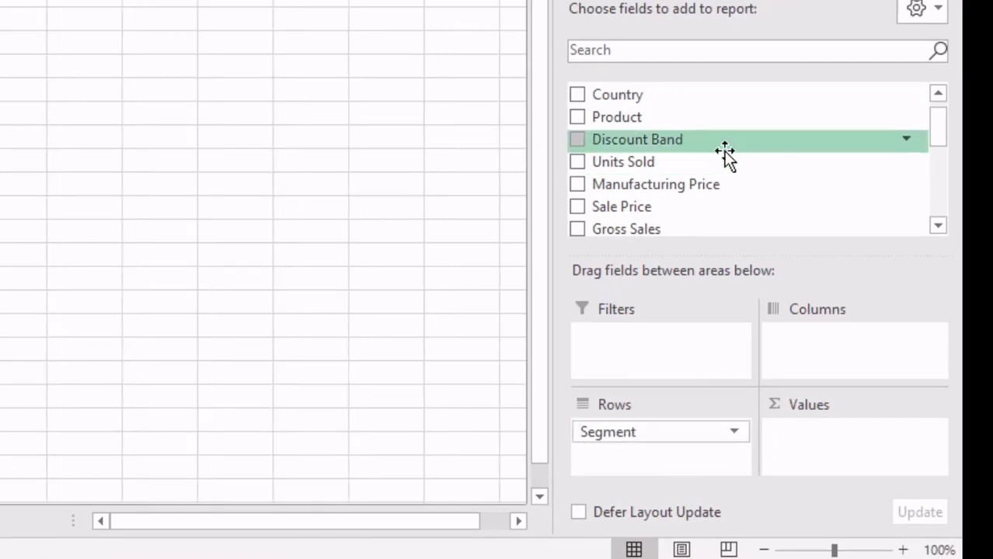
scroll(940, 149, down, 3)
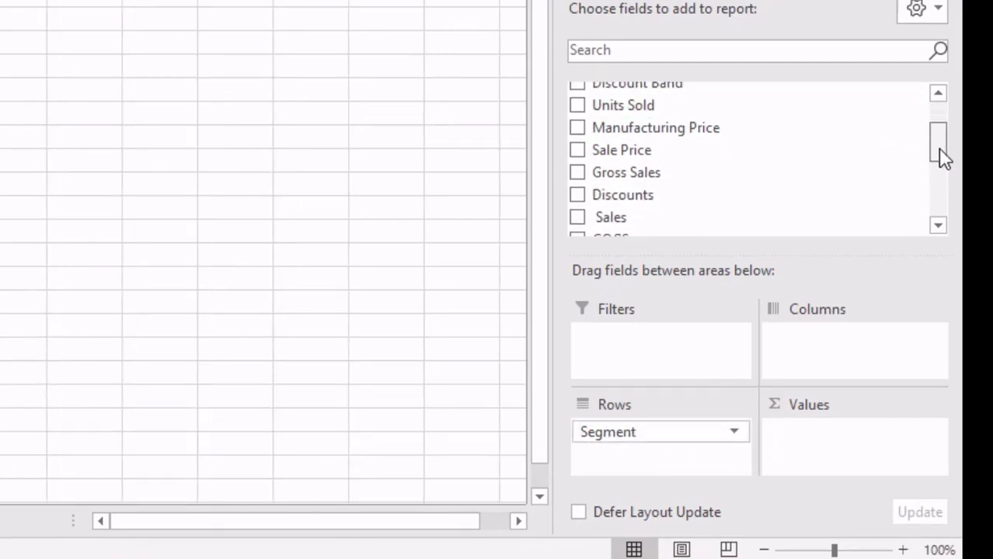
scroll(941, 158, down, 1)
scroll(742, 210, down, 3)
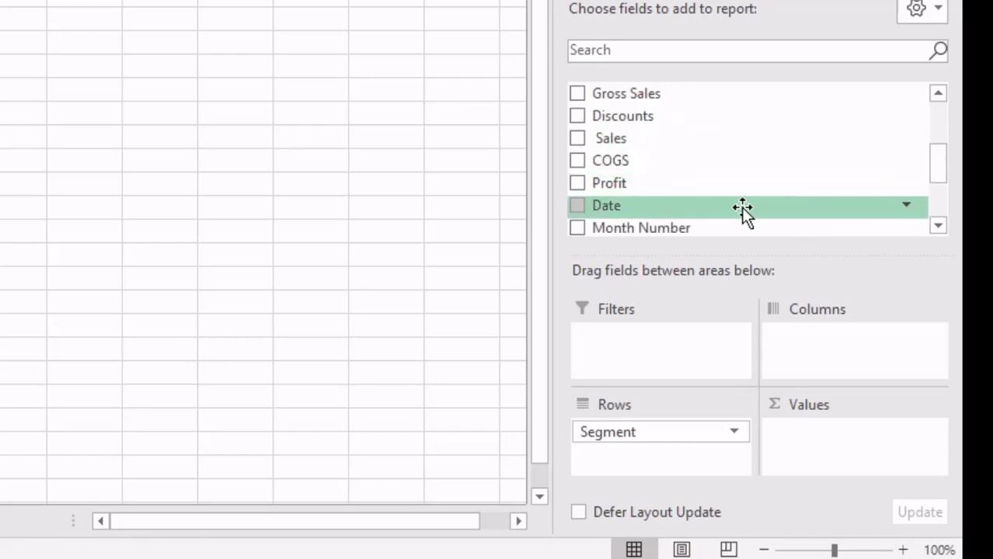
drag(675, 138, 855, 447)
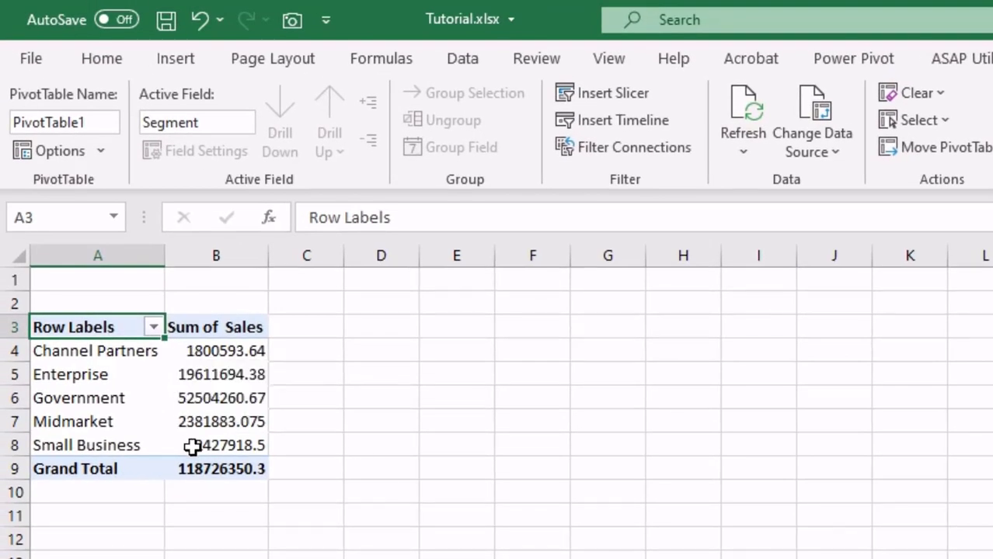
Show the segment PivotTable's sales values as % of Grand Total.
click(212, 394)
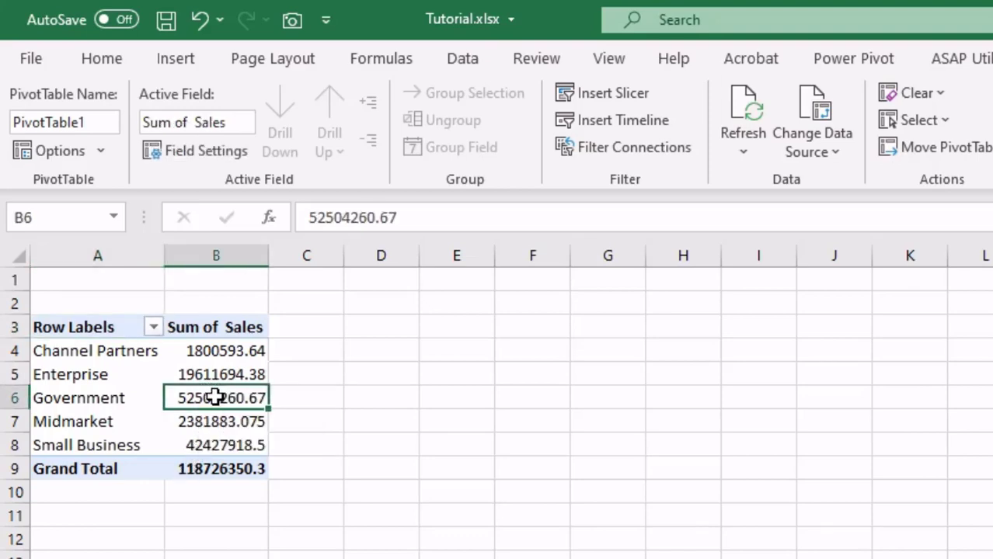
right_click(215, 396)
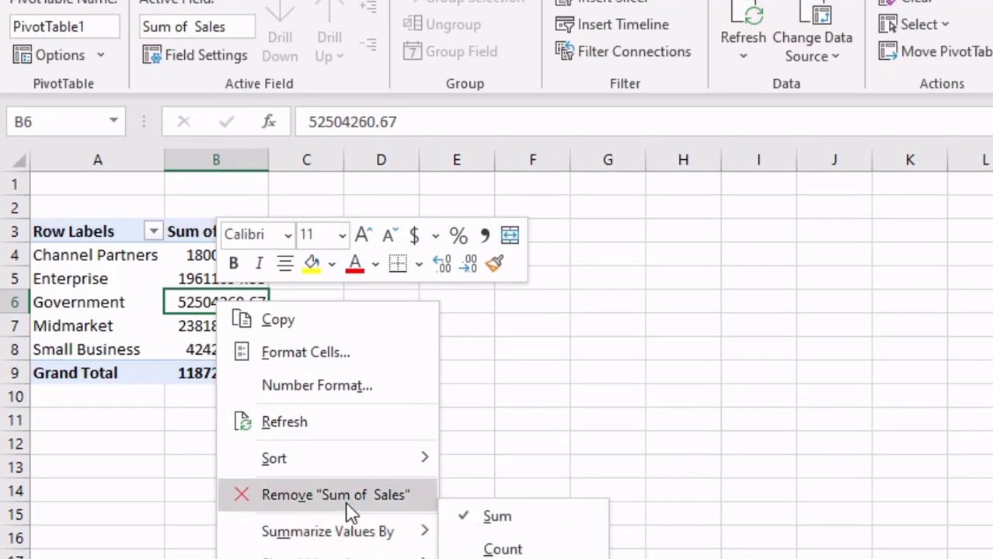
mouse_move(326, 556)
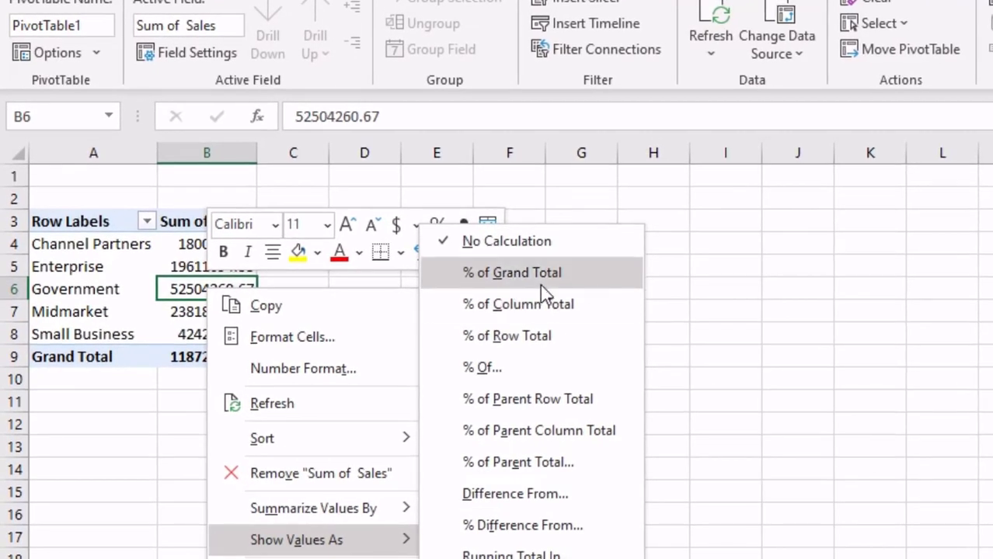
click(542, 292)
click(451, 351)
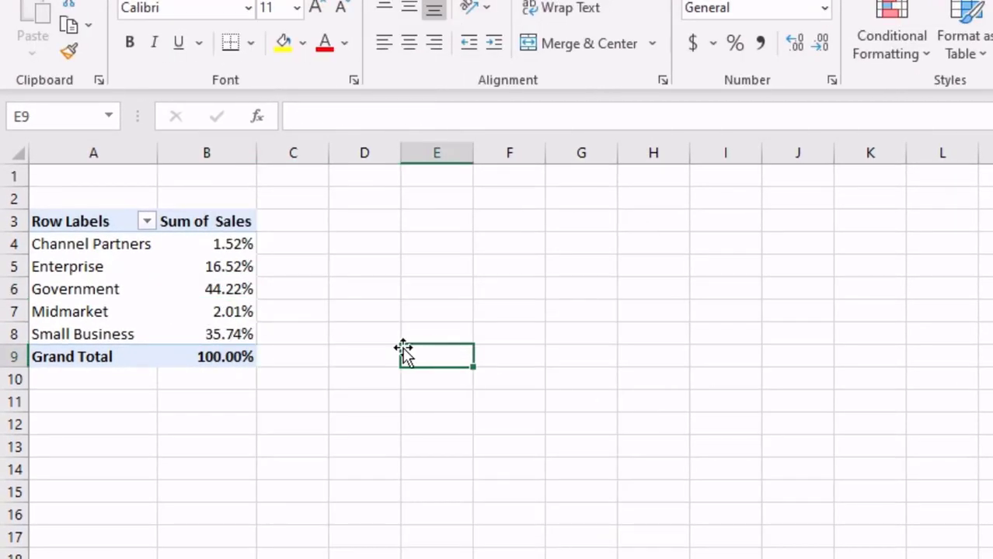
Rename the PivotTable as Segment.
click(100, 266)
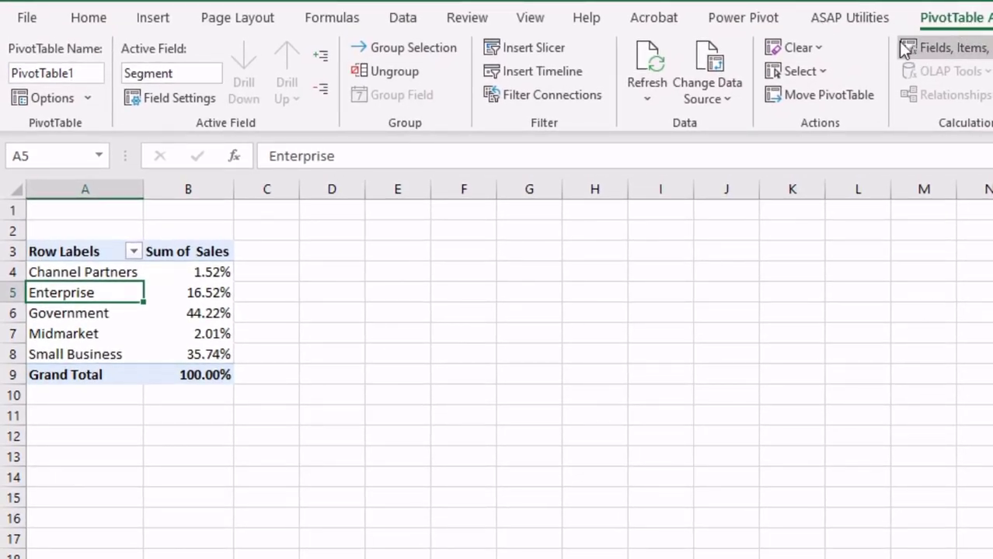
click(37, 72)
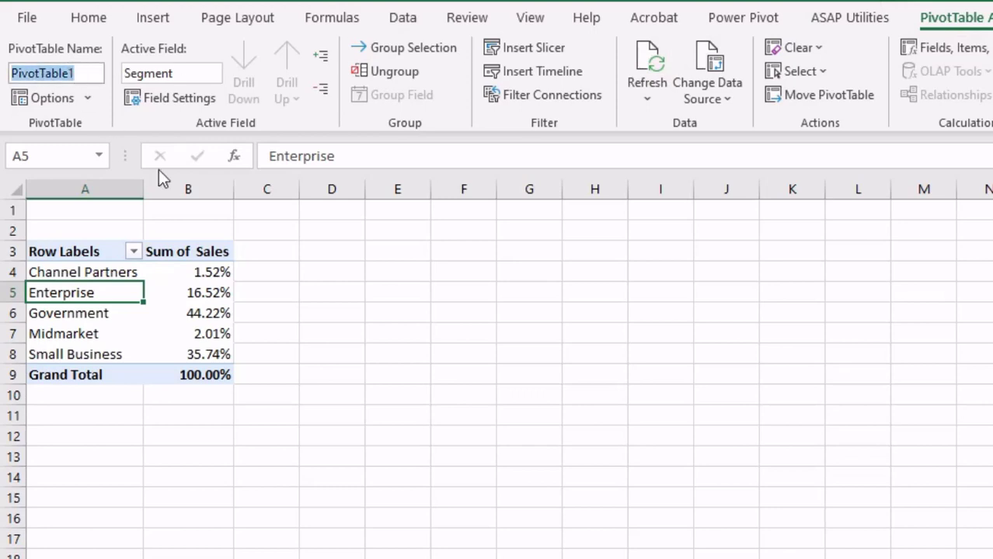
text(Segm)
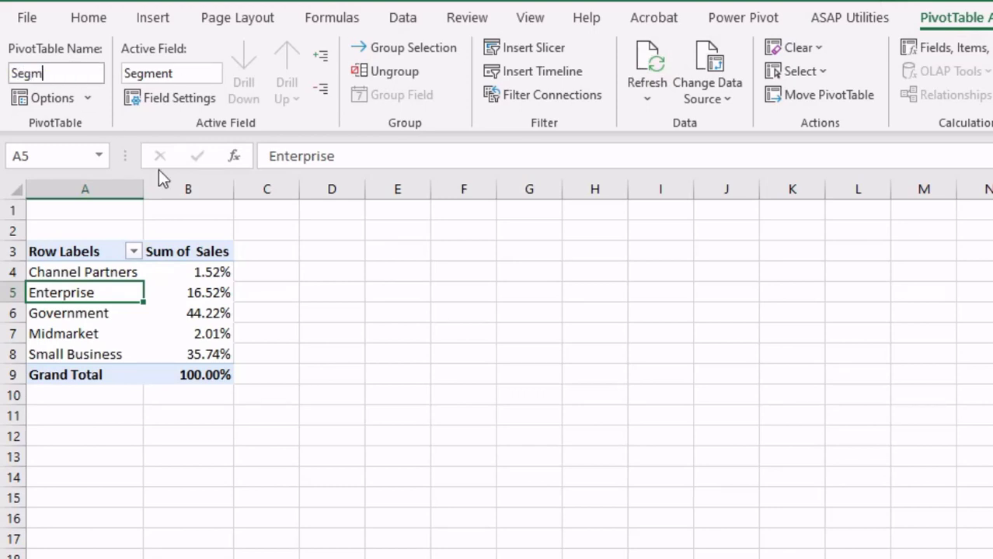
text(ent)
key(Return)
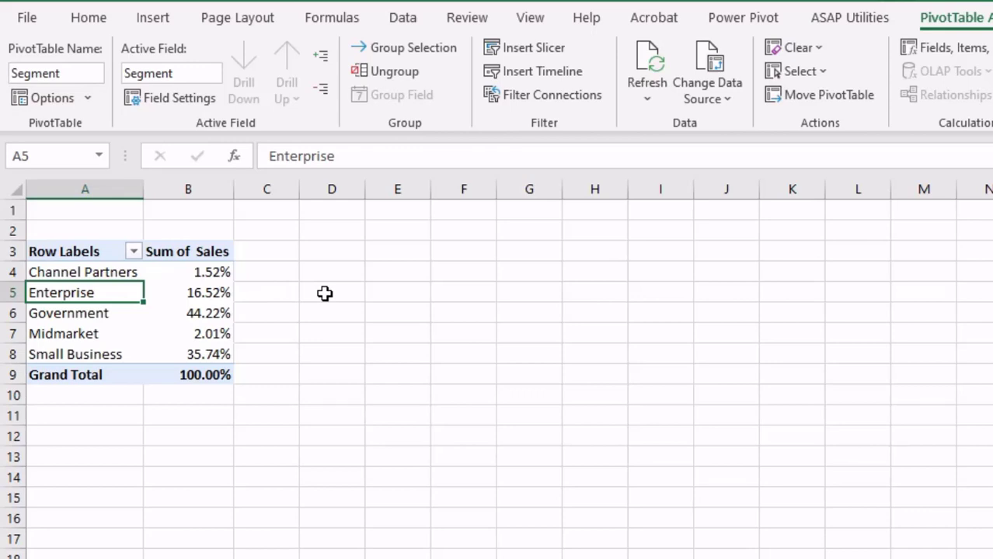
Copy the whole Segment PivotTable and paste the duplicate below it at cell A12.
click(287, 288)
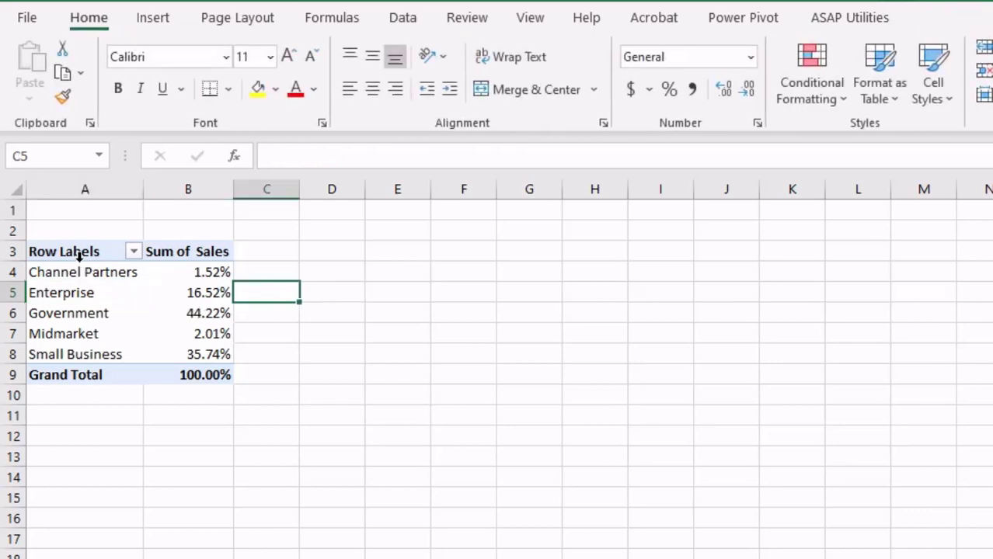
drag(78, 259, 188, 372)
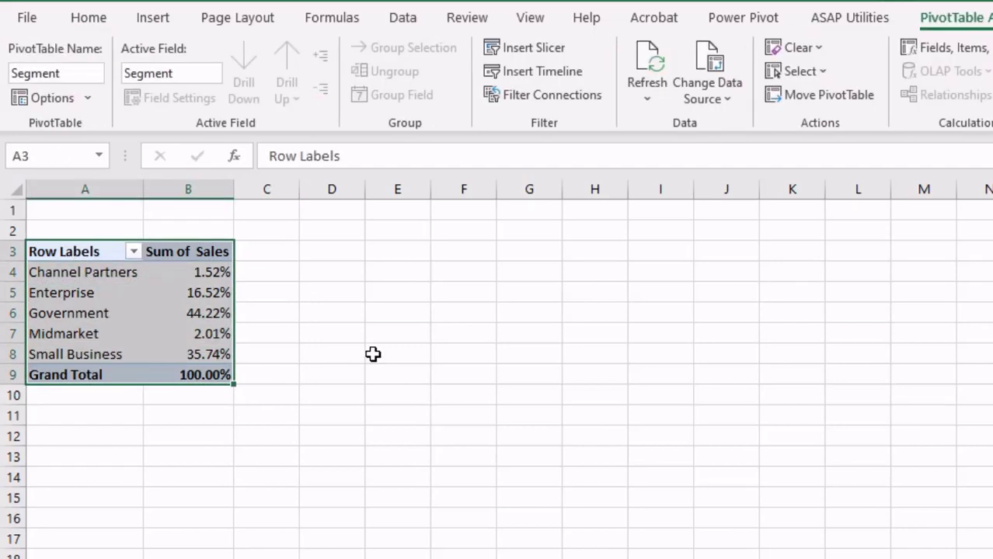
key(ctrl+c)
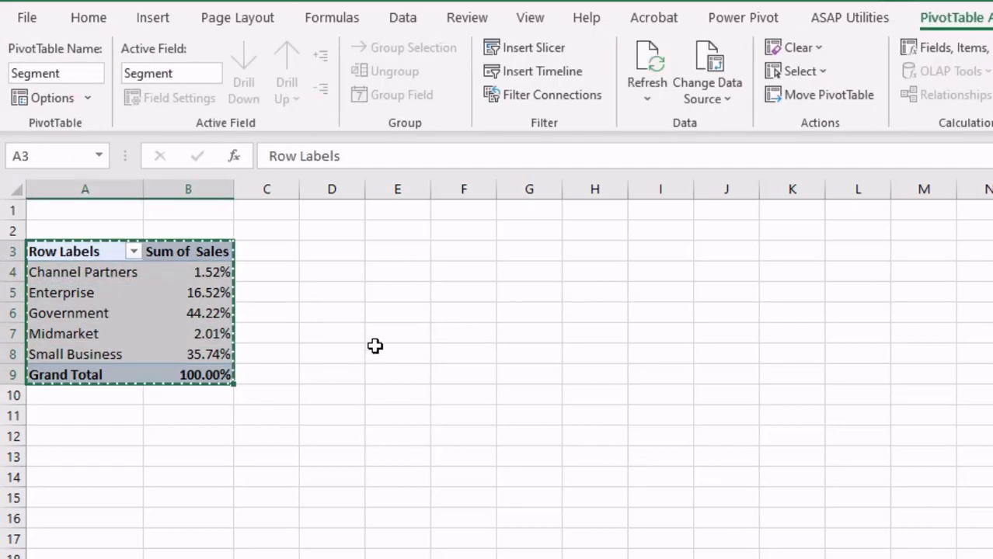
click(58, 445)
key(ctrl+v)
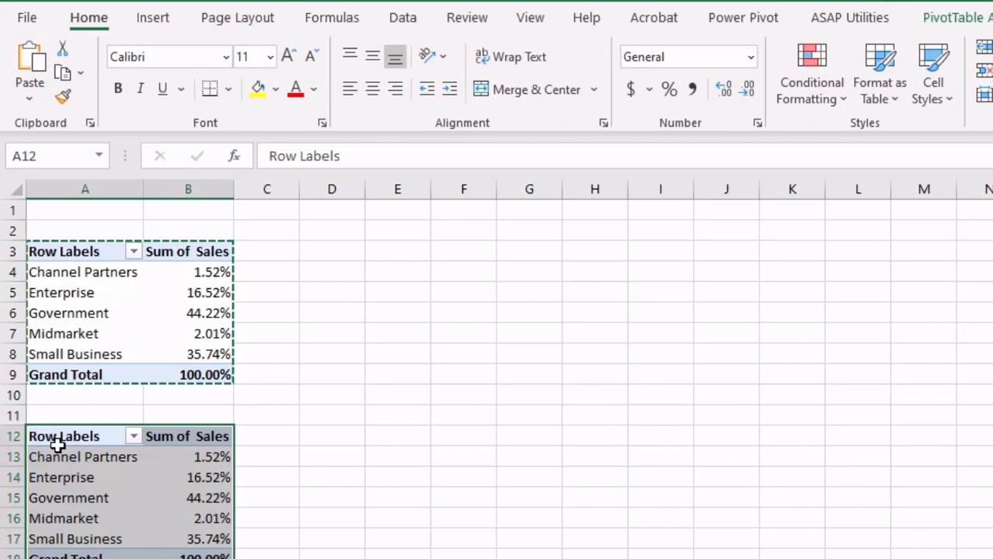
Replace the Segment field with Product in the Rows of the copied PivotTable.
click(433, 478)
click(66, 462)
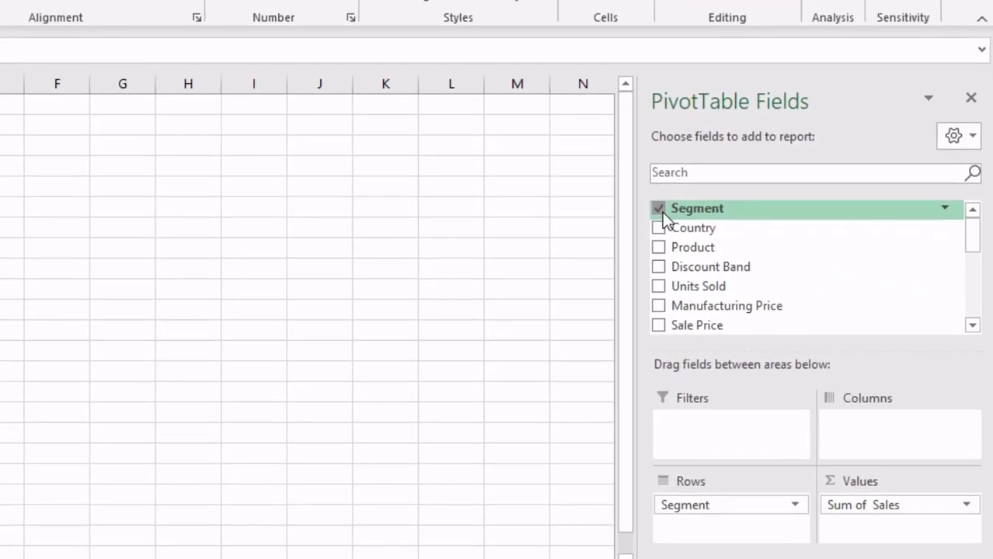
click(887, 268)
drag(917, 307, 964, 558)
drag(733, 506, 734, 503)
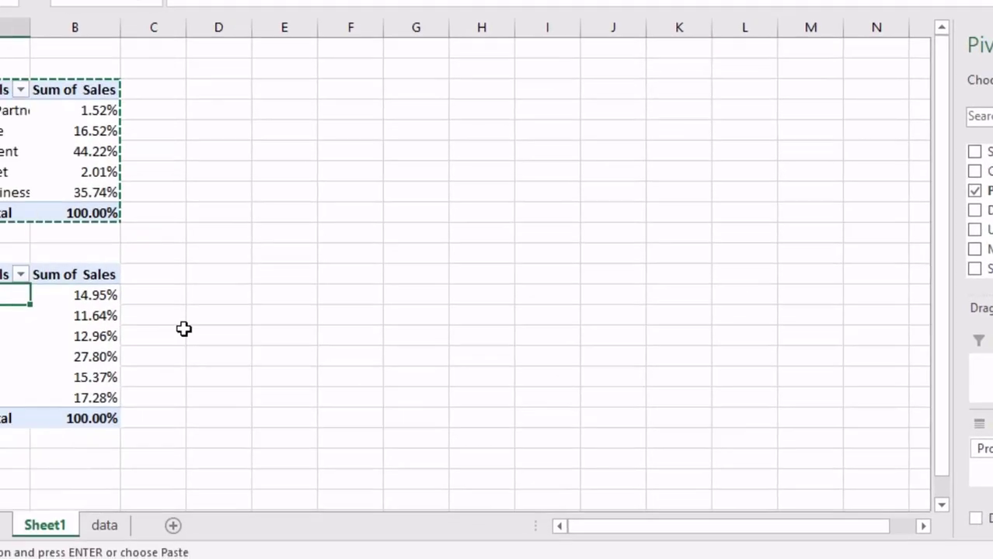
Show the product PivotTable's sales with No Calculation, formatted with thousands separators and no decimals.
click(44, 318)
right_click(80, 318)
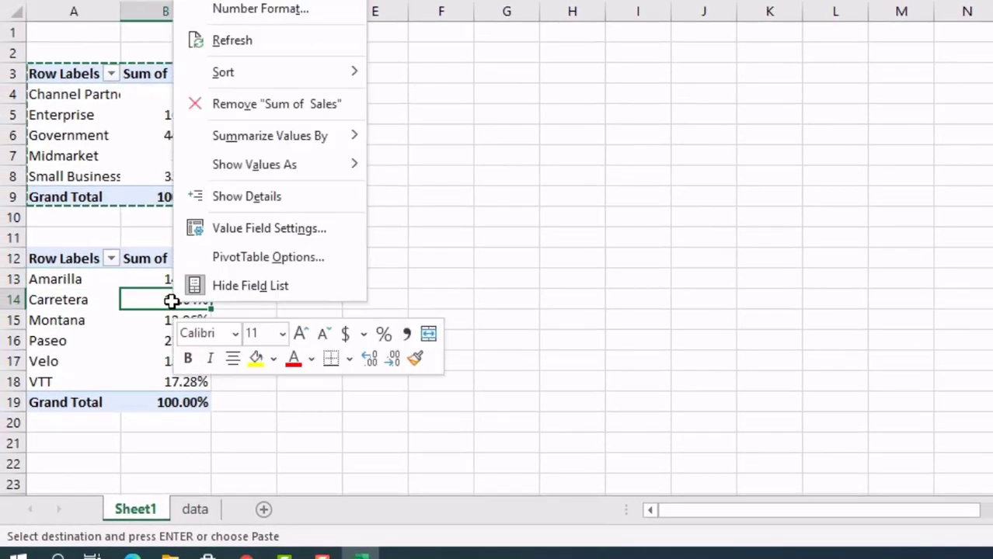
mouse_move(268, 165)
click(499, 99)
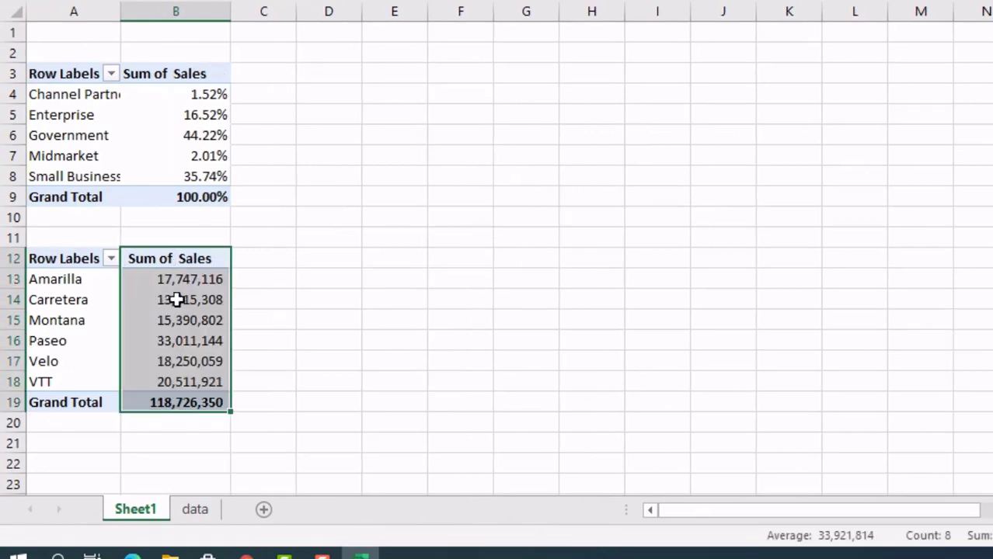
Add the Year field to the Columns of the product PivotTable.
click(164, 299)
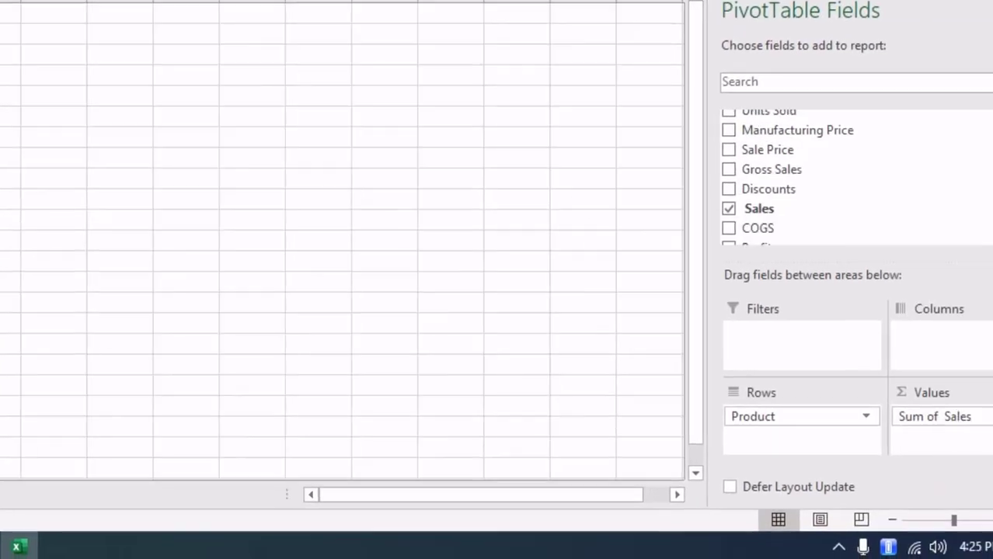
drag(977, 176, 979, 213)
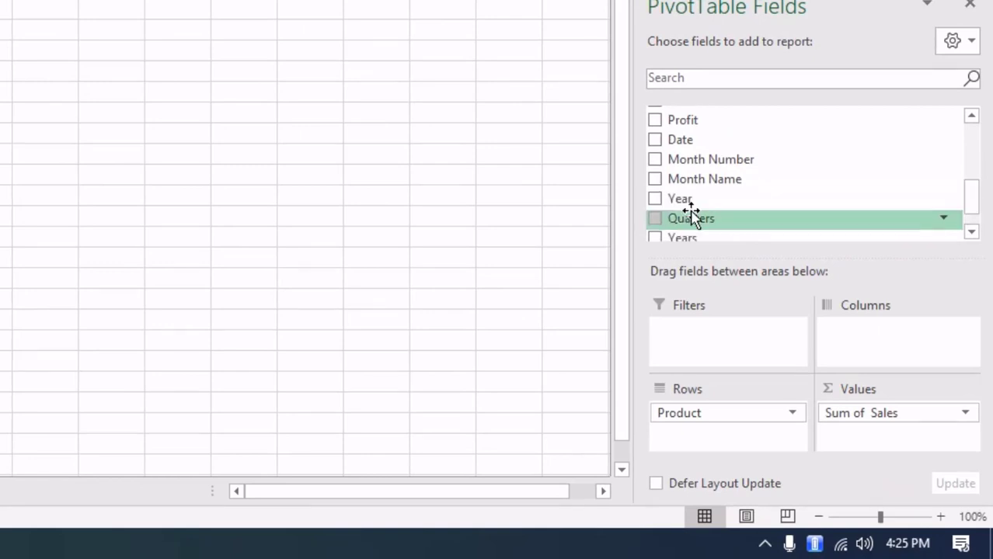
drag(699, 200, 897, 345)
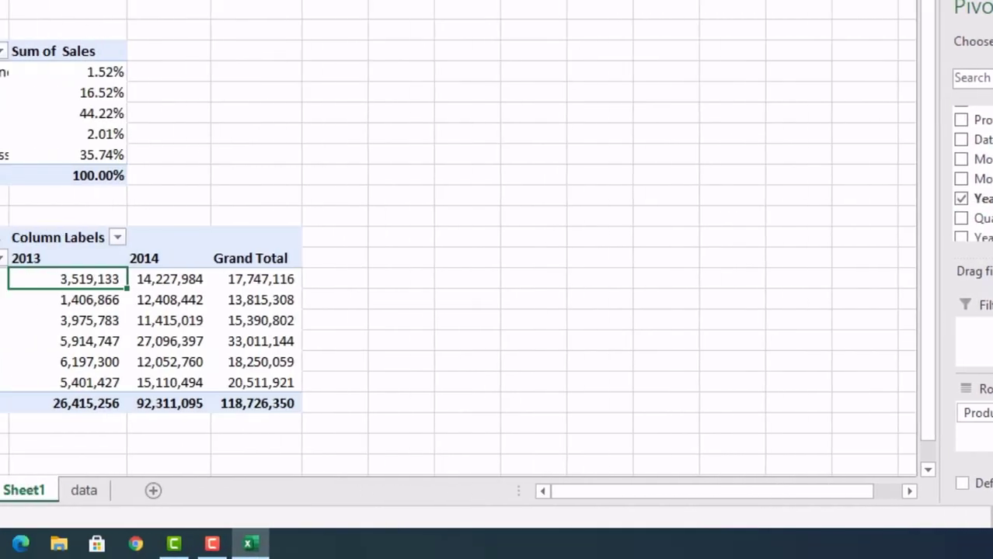
click(629, 319)
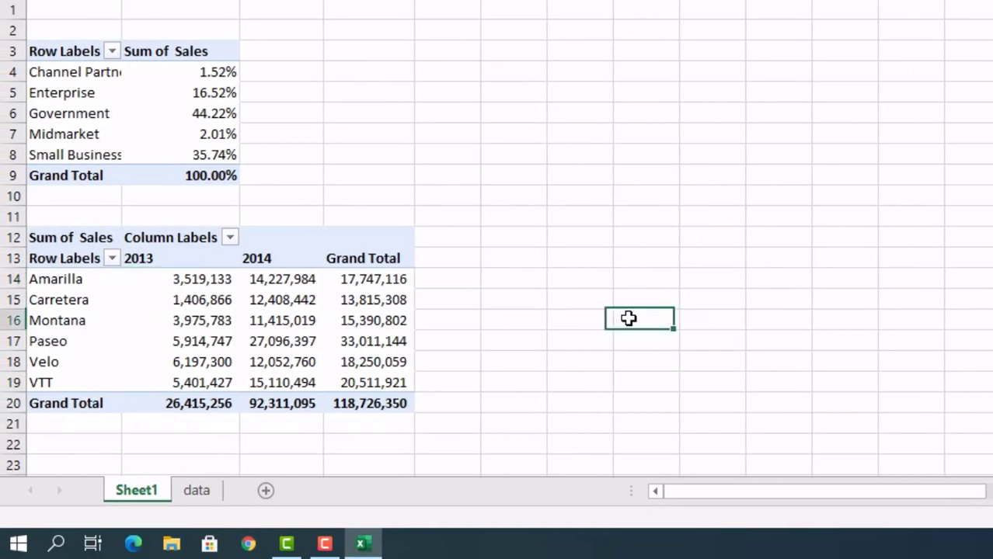
Remove the Grand Total column from the product-by-year PivotTable.
click(375, 323)
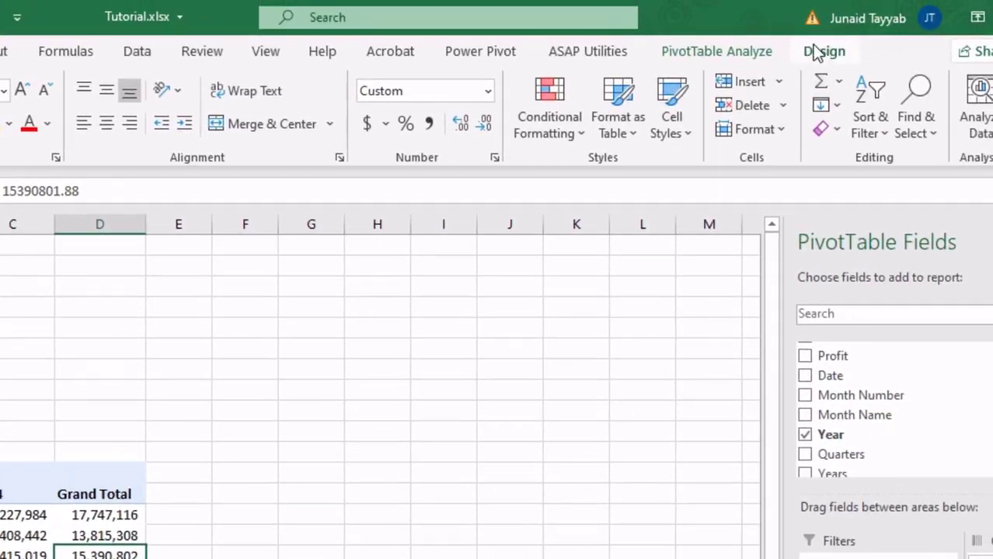
click(822, 52)
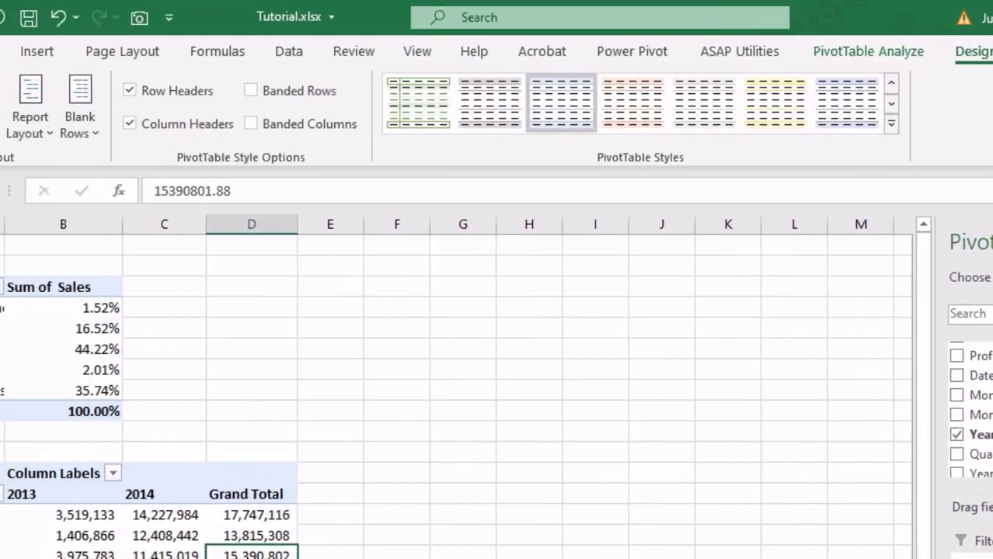
click(84, 124)
click(205, 325)
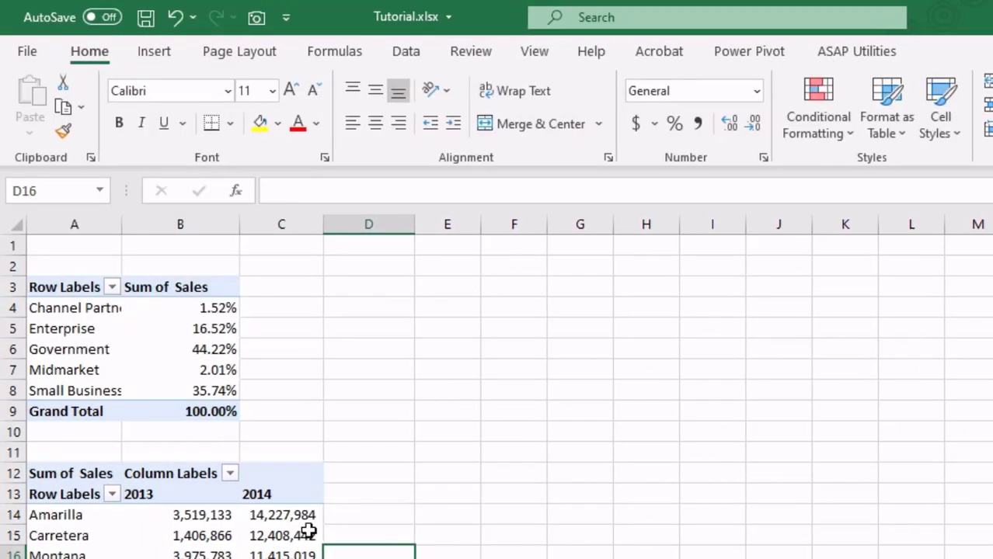
Name the product-by-year PivotTable "Product sales".
click(473, 501)
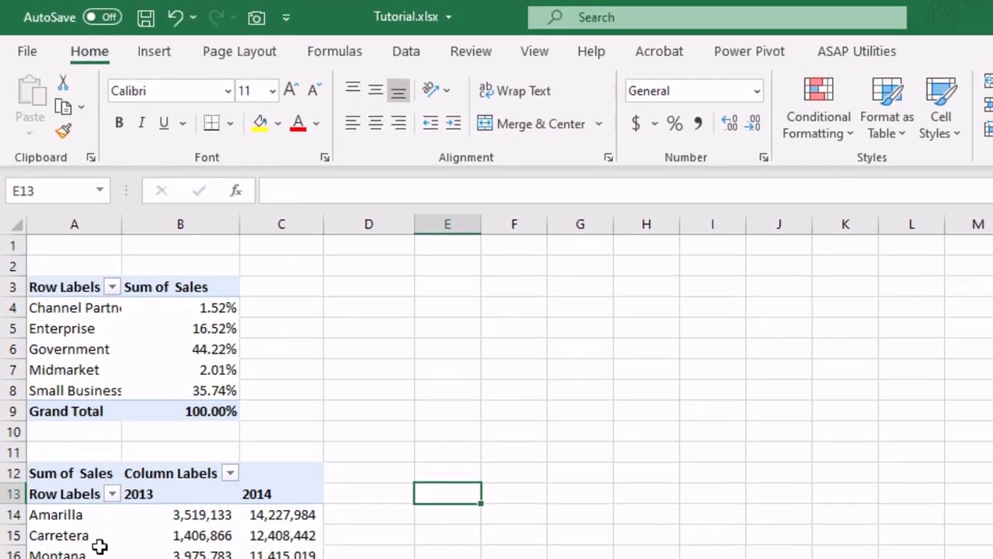
click(93, 386)
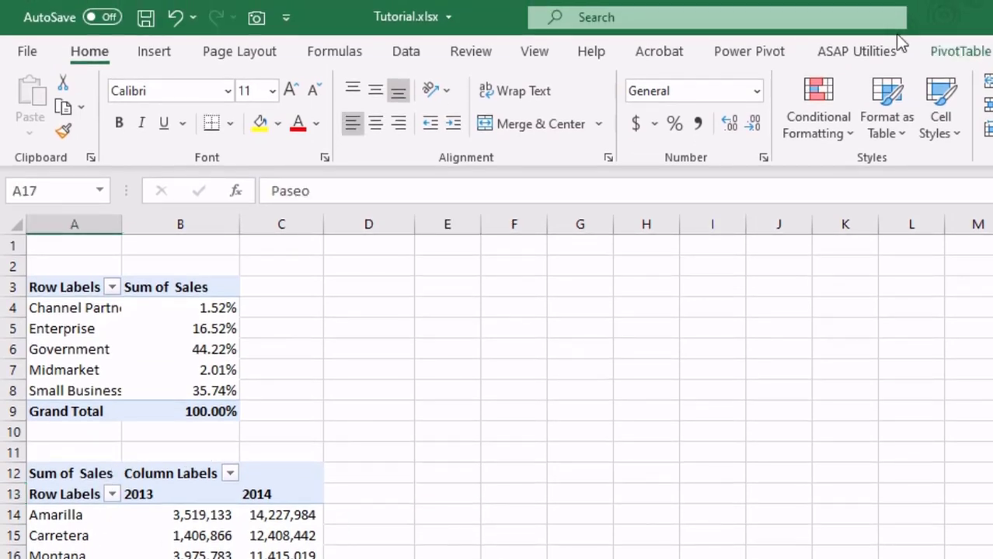
click(960, 51)
click(92, 107)
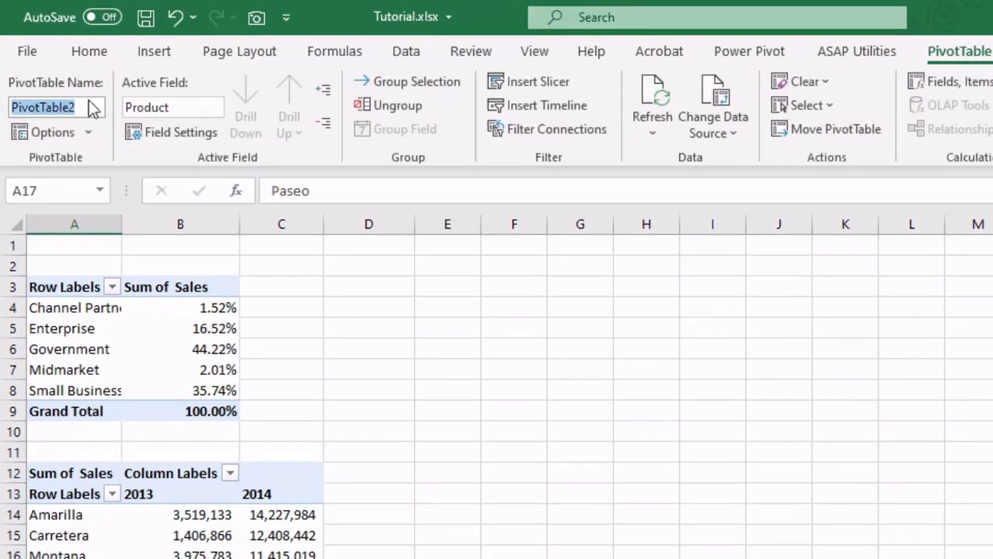
text(Product s)
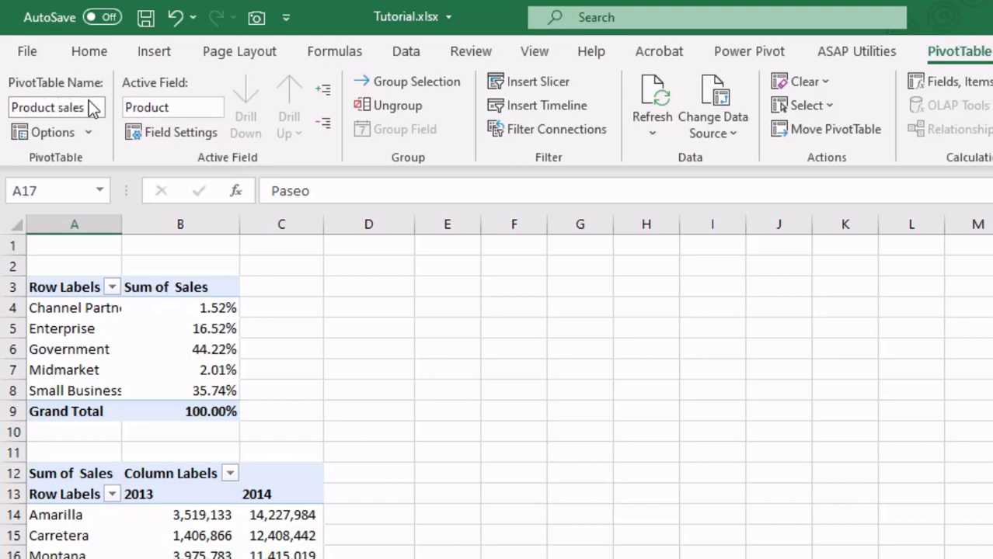
text(ales)
key(Return)
click(459, 548)
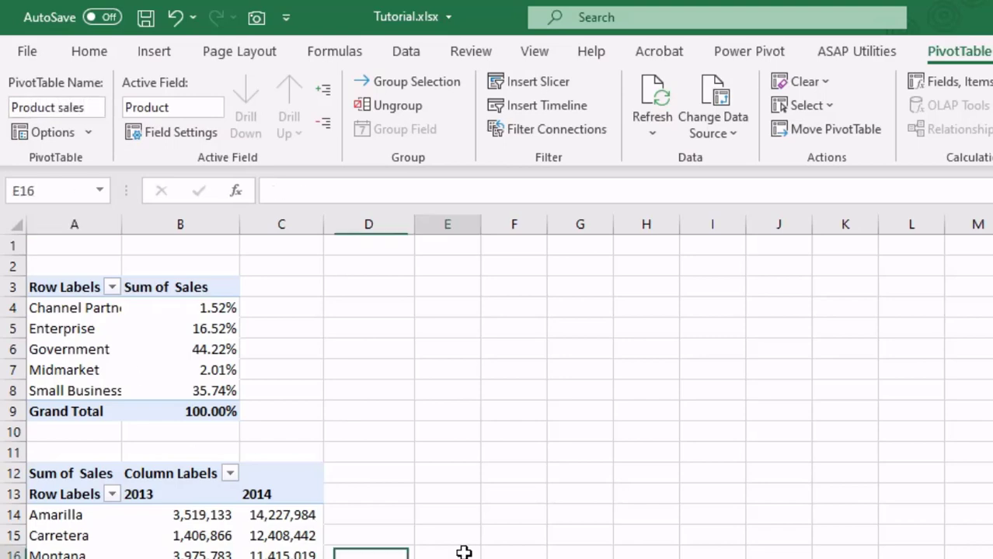
Copy the segment PivotTable and paste the duplicate at cell G3.
click(282, 536)
drag(60, 289, 181, 404)
key(ctrl+c)
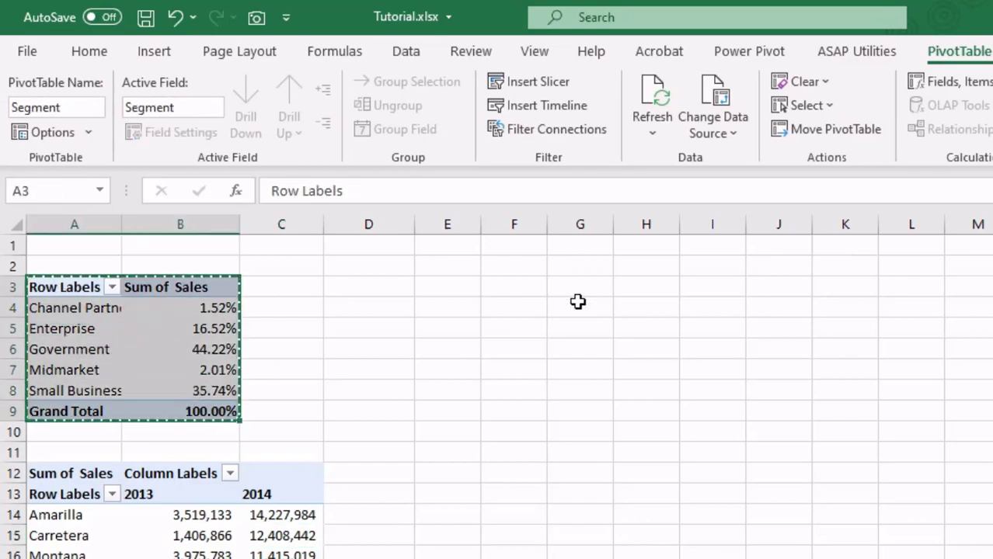
click(605, 283)
key(ctrl+v)
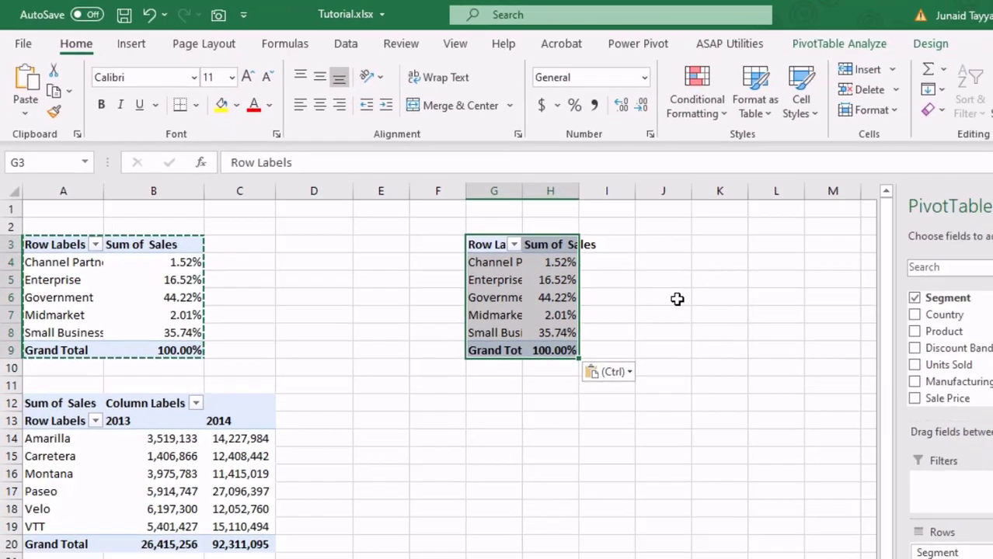
Name the pasted PivotTable at G3 "country sales".
click(778, 350)
click(579, 329)
click(692, 36)
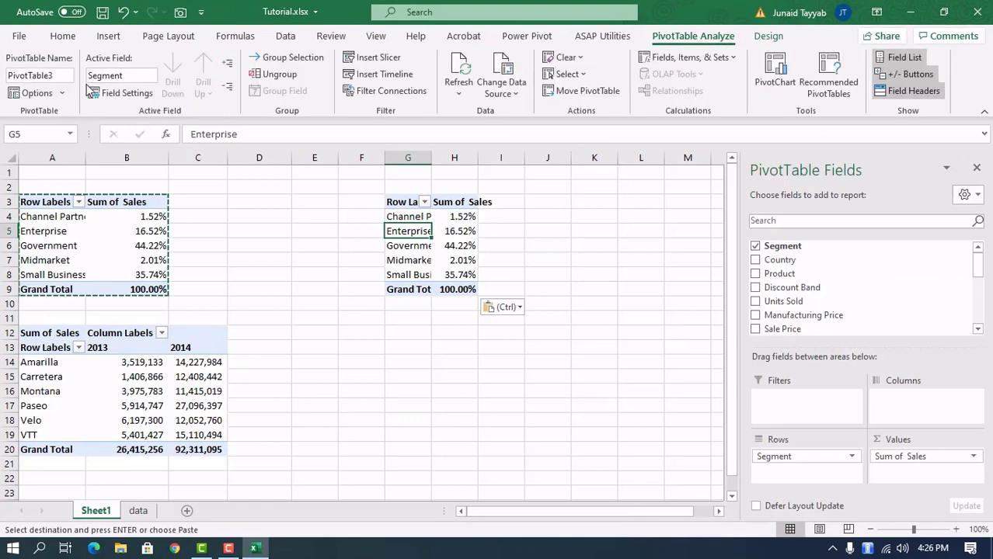
click(64, 75)
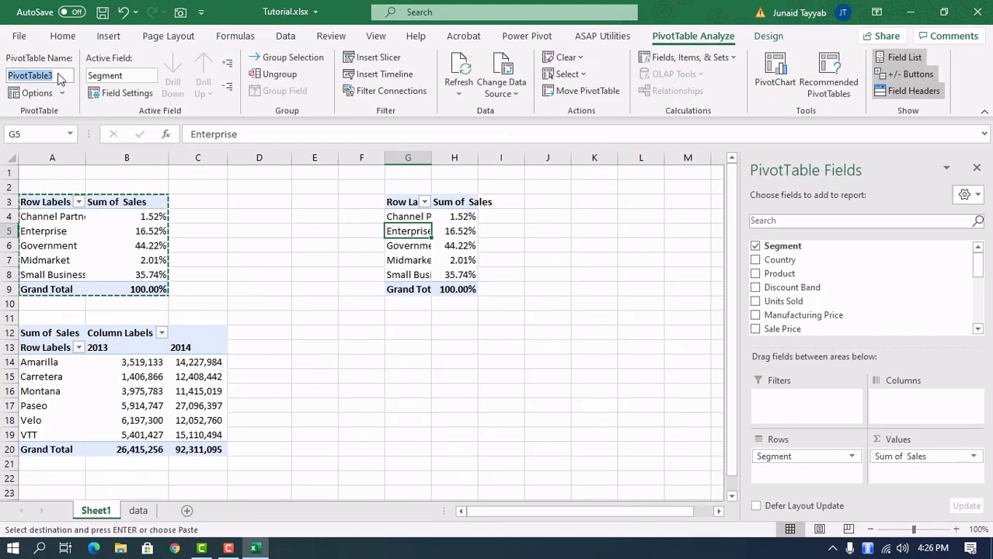
text(colum)
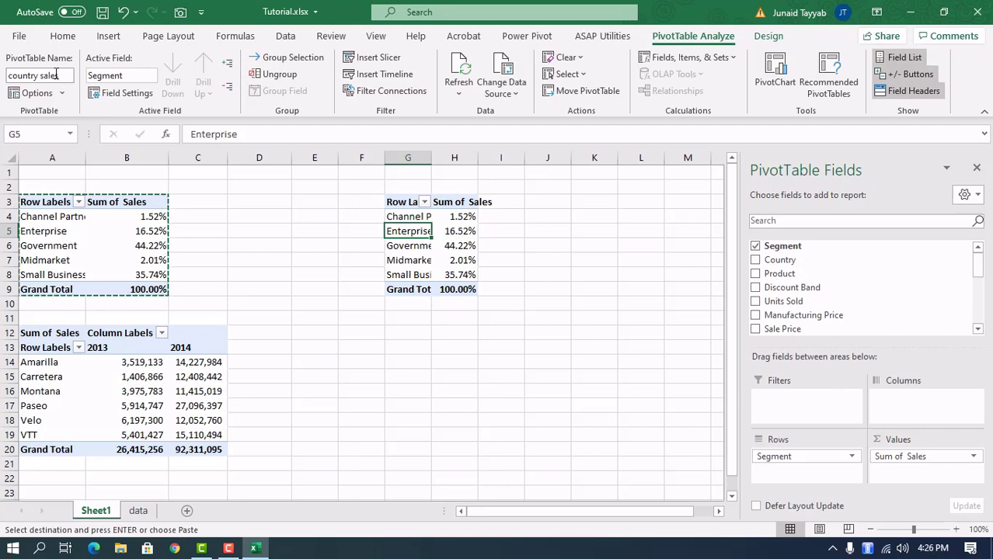
click(266, 221)
Replace Segment with Country in the Rows and Sales with Units Sold in the Values of the PivotTable at G3.
drag(390, 231, 436, 233)
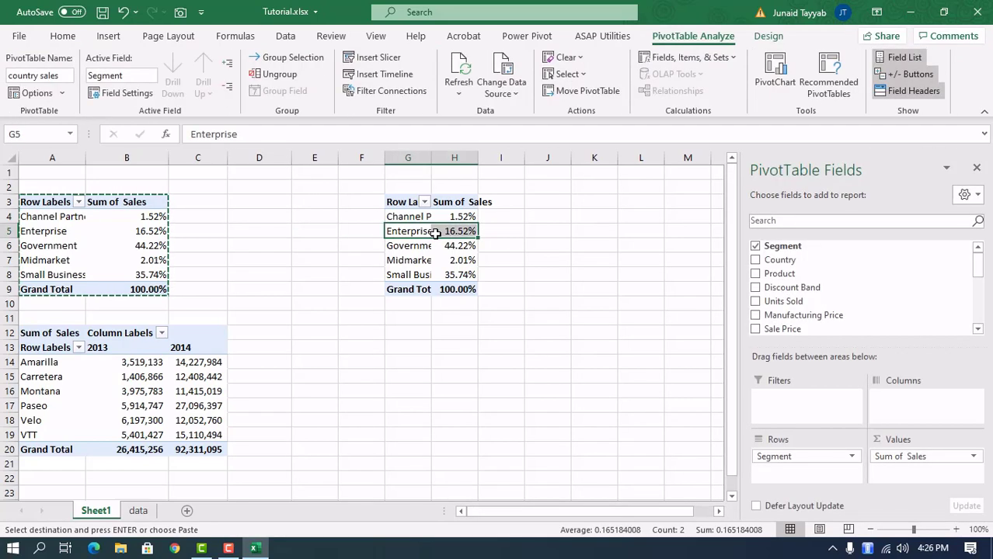
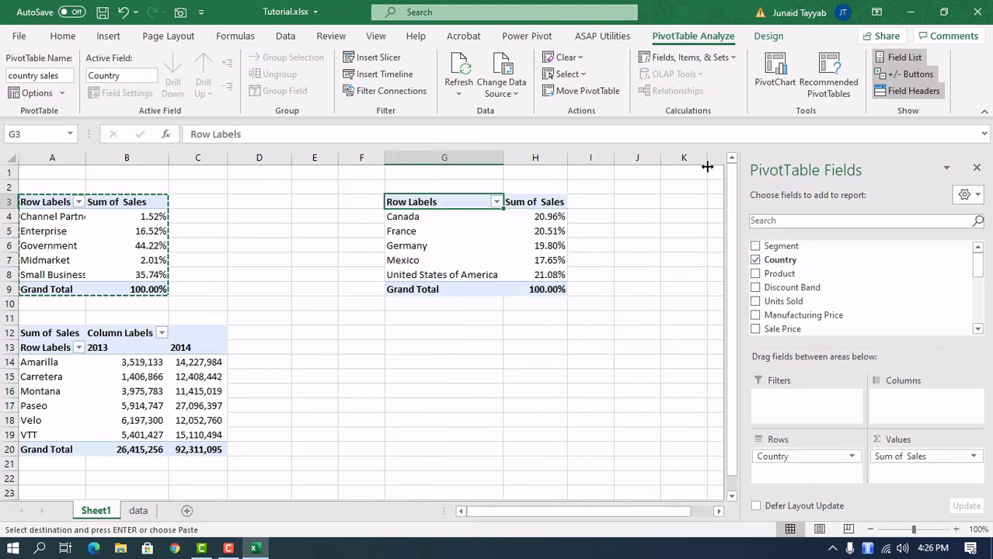
drag(909, 456, 666, 415)
drag(788, 299, 917, 461)
click(652, 341)
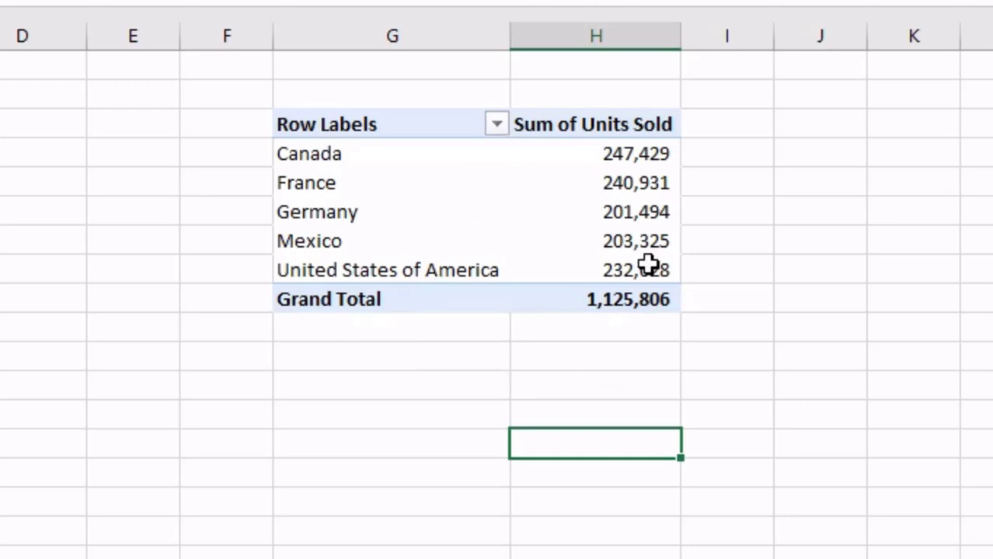
Sort the countries in the units-sold PivotTable in descending order by Sum of Units Sold.
click(496, 125)
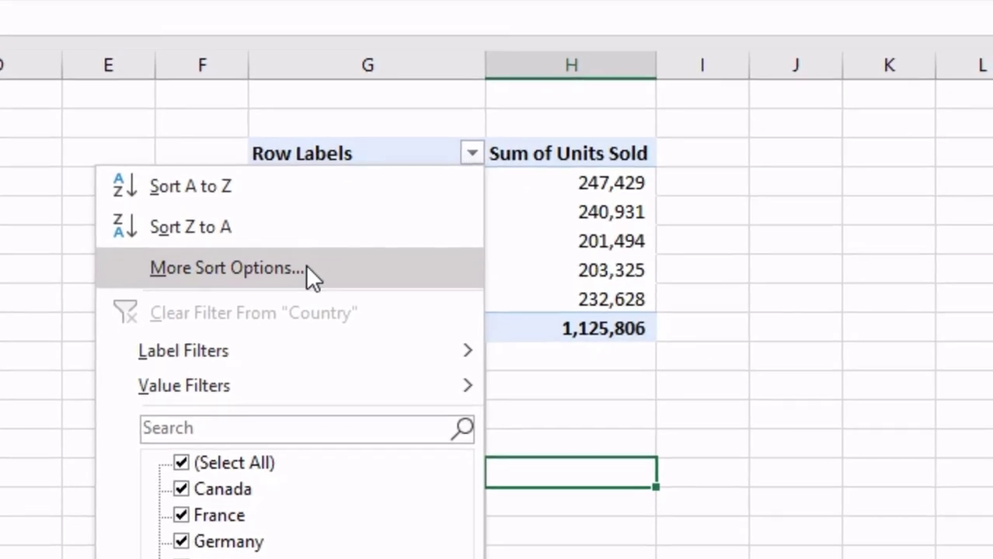
click(305, 268)
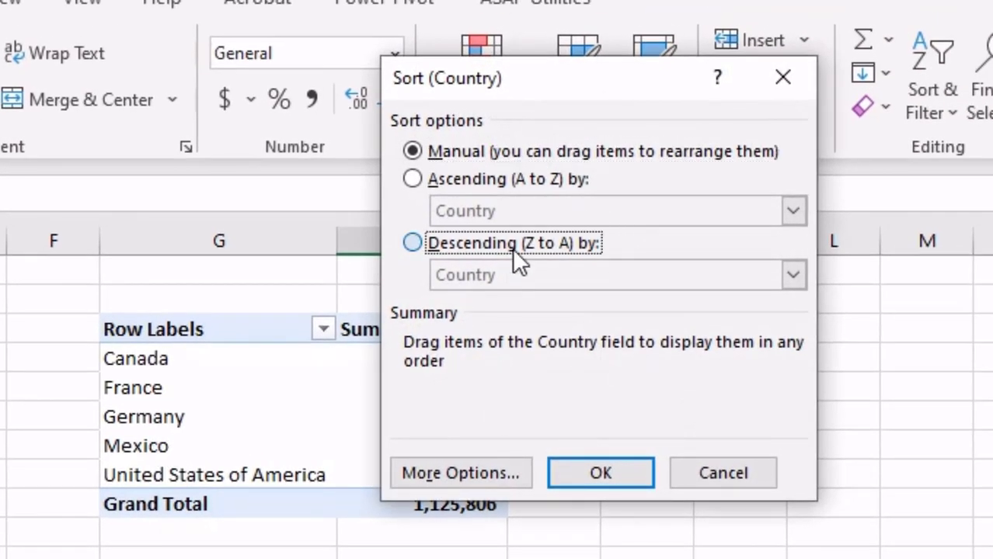
click(512, 250)
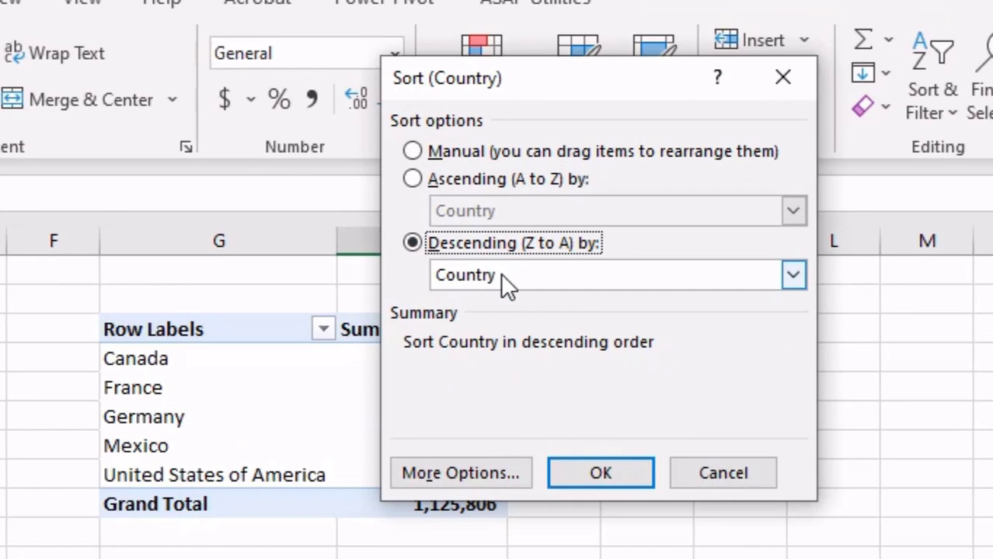
click(503, 284)
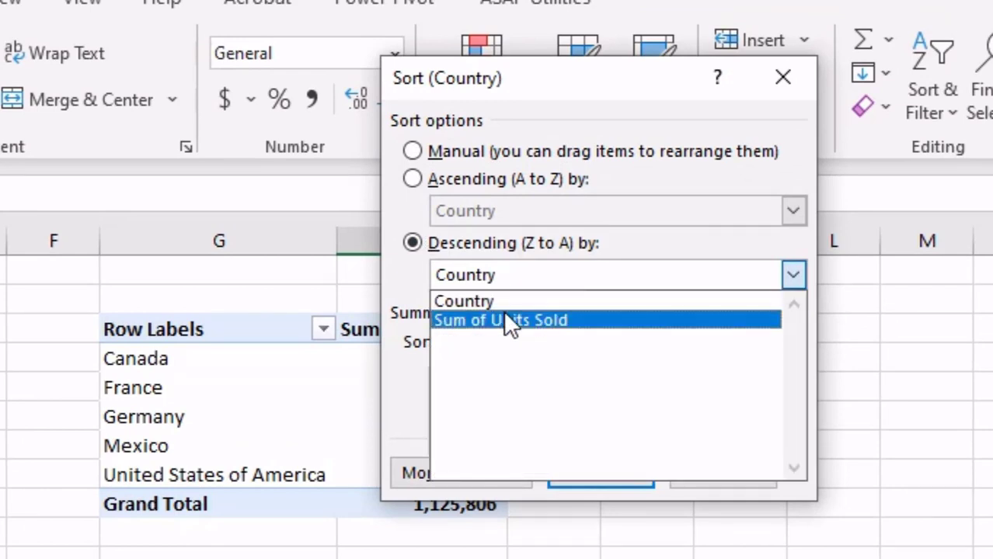
click(504, 319)
click(600, 470)
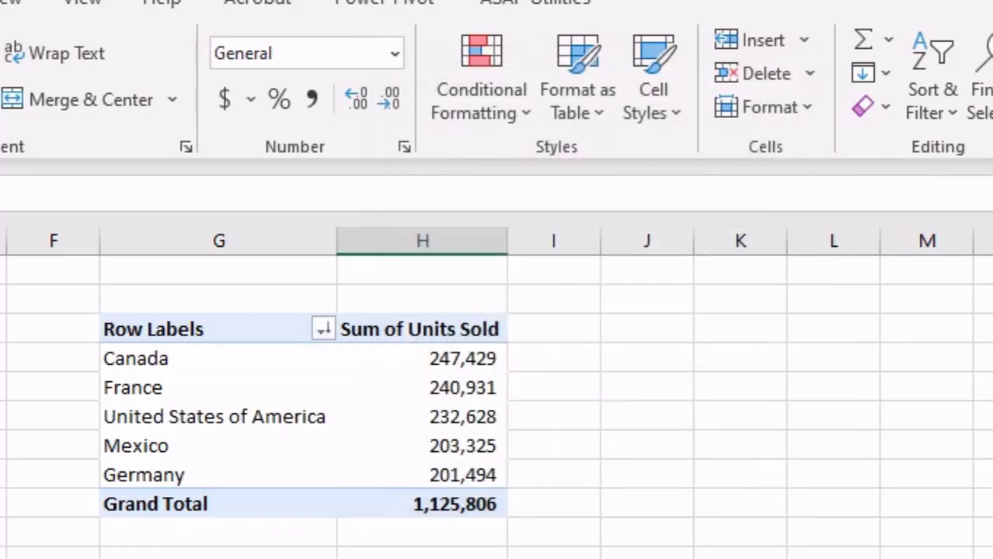
key(Right)
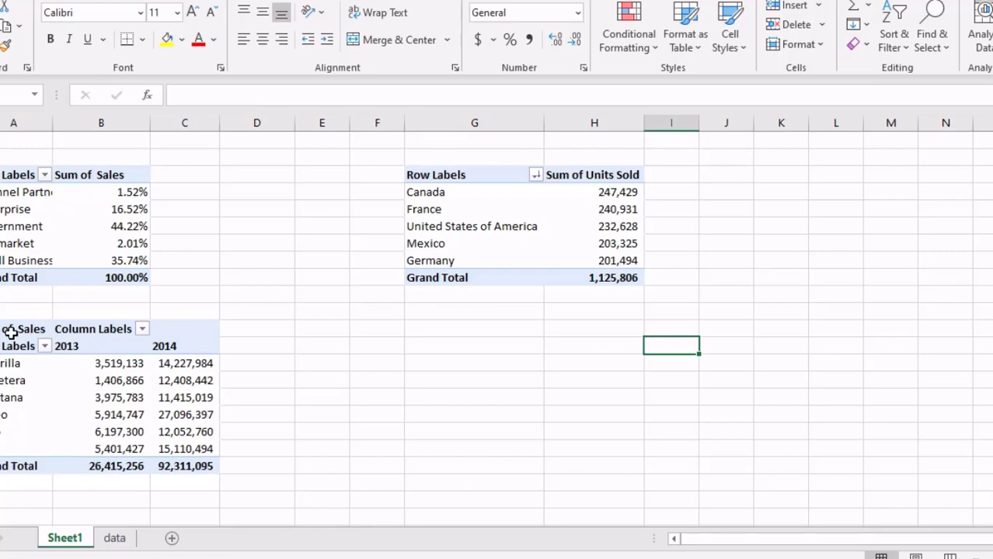
Copy the product-by-year PivotTable and paste the duplicate at cell G13.
drag(5, 328, 199, 459)
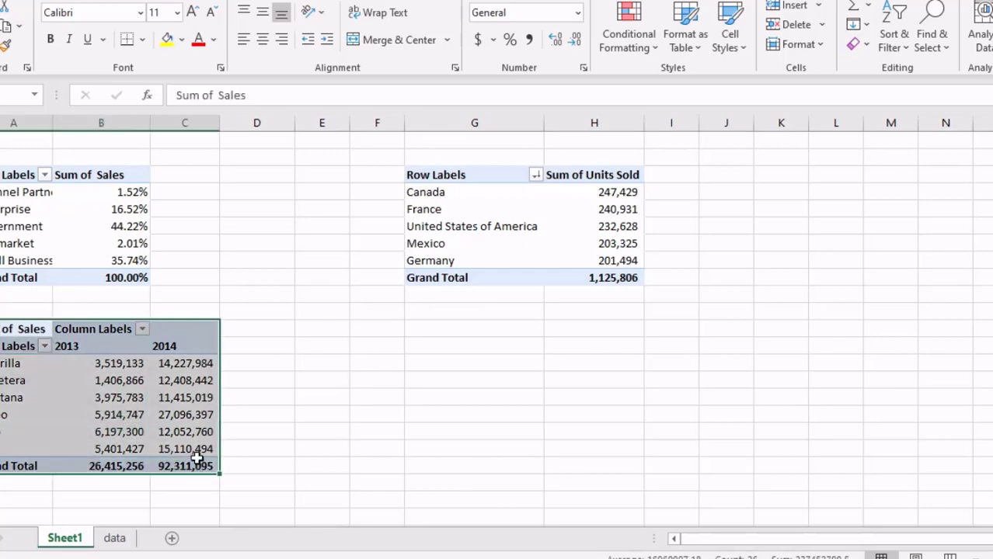
key(ctrl+c)
click(430, 345)
key(ctrl+v)
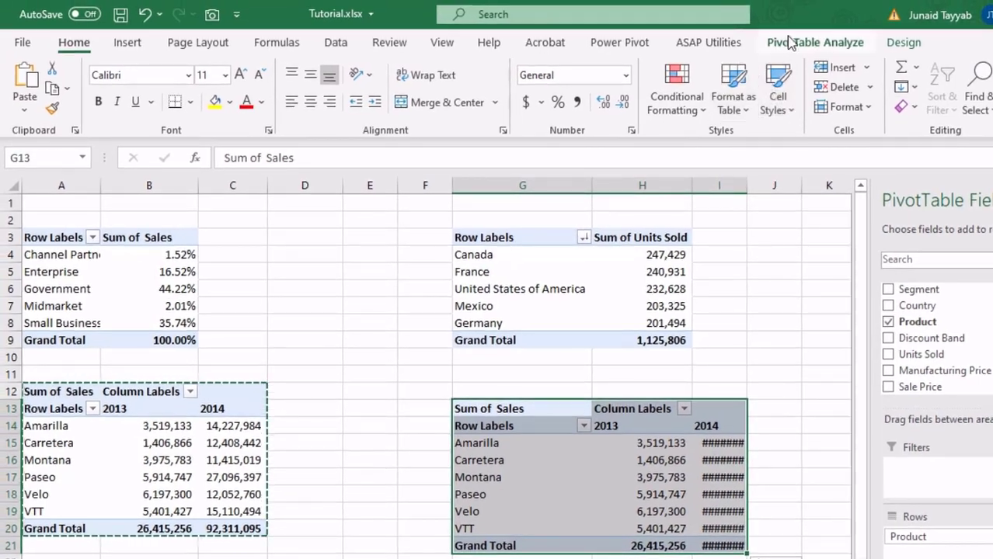
Name the pasted PivotTable at G13 "yoy analysis".
click(815, 42)
click(68, 88)
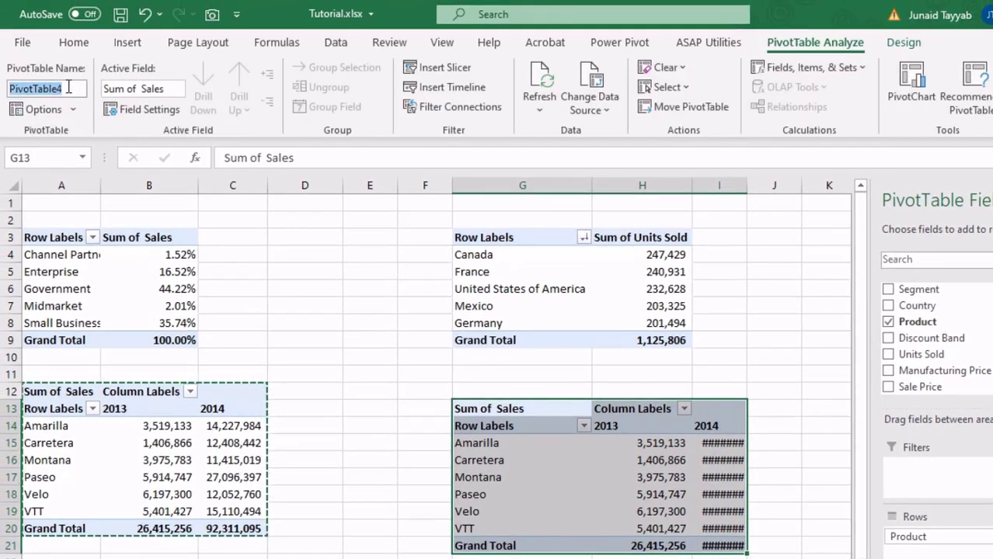
text(yoy)
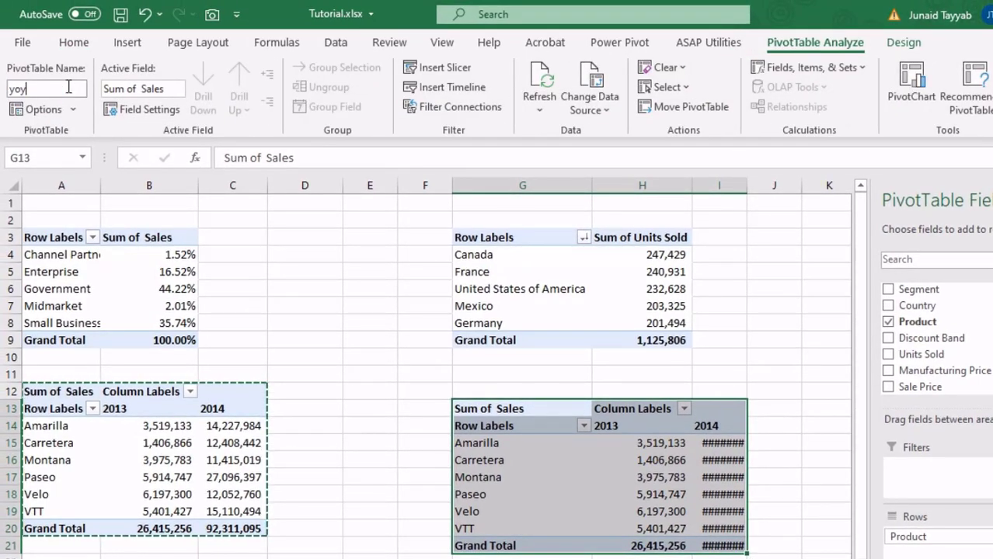
text( analysis)
key(Return)
Replace Product with Month Name in the Rows of the PivotTable at G13, keeping Year in the Columns.
click(505, 462)
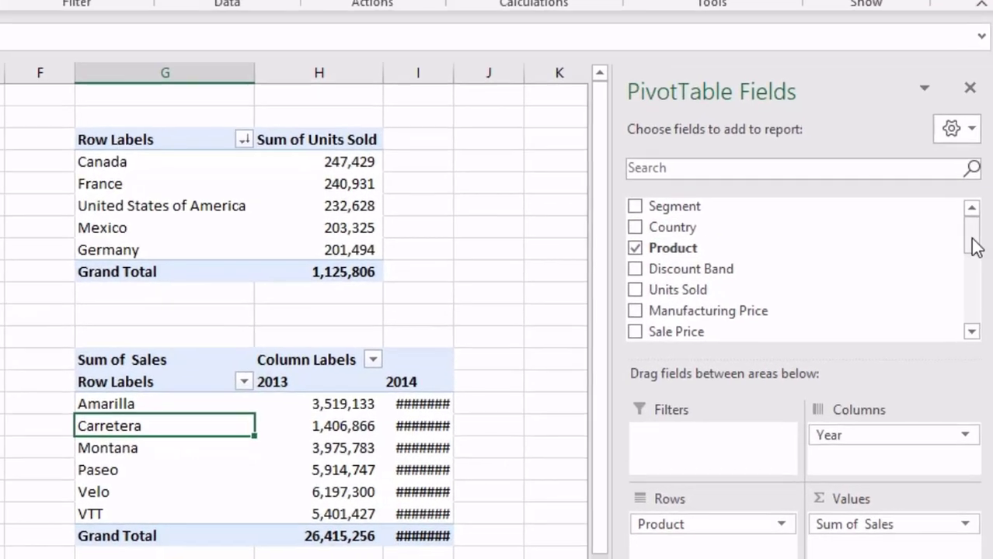
drag(992, 321, 992, 356)
drag(974, 293, 7, 465)
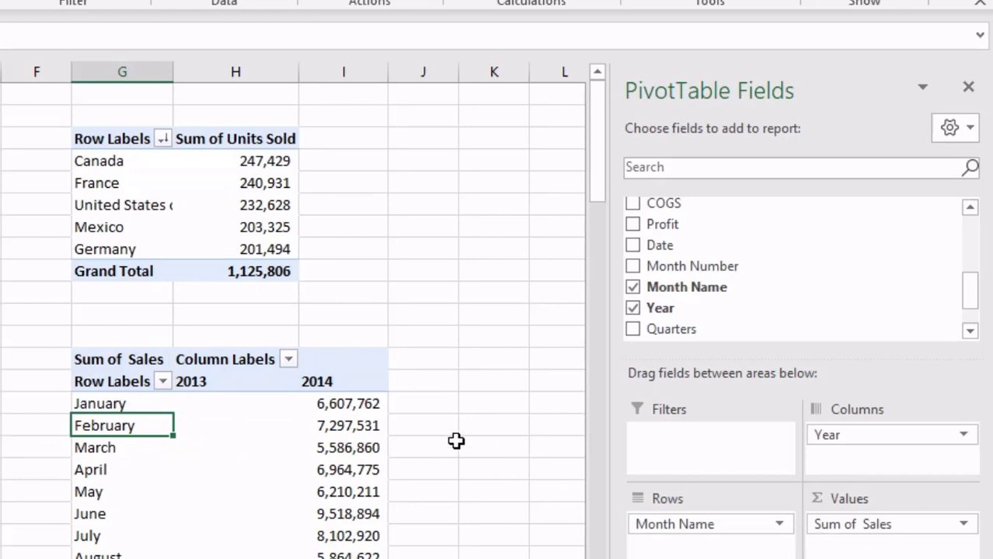
scroll(466, 401, down, 2)
click(471, 369)
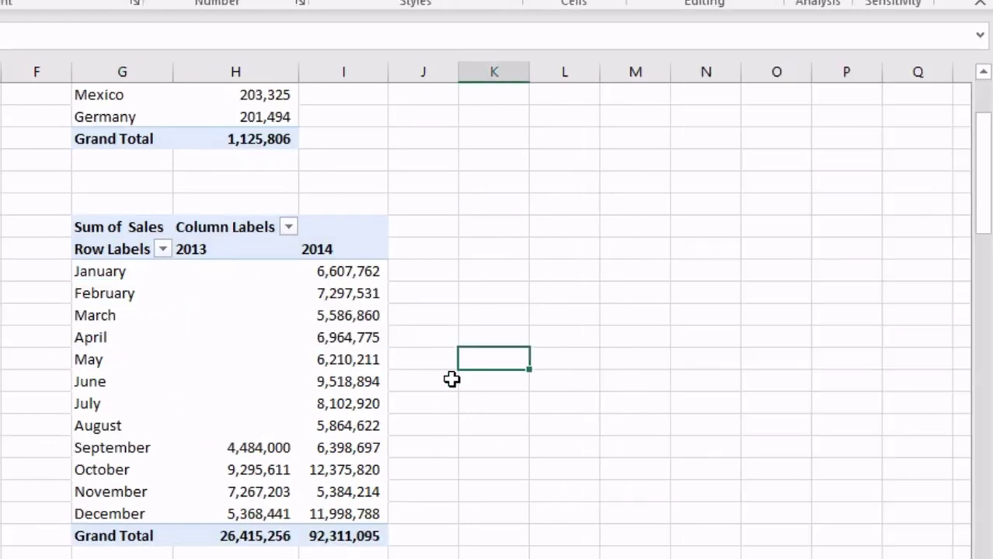
scroll(447, 387, up, 2)
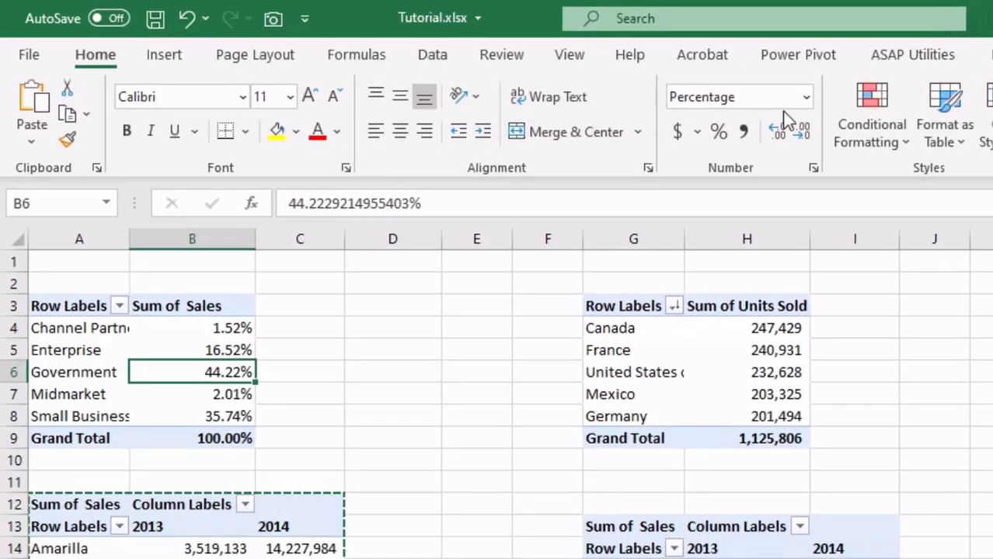
Insert a Doughnut PivotChart based on the segment PivotTable.
click(990, 54)
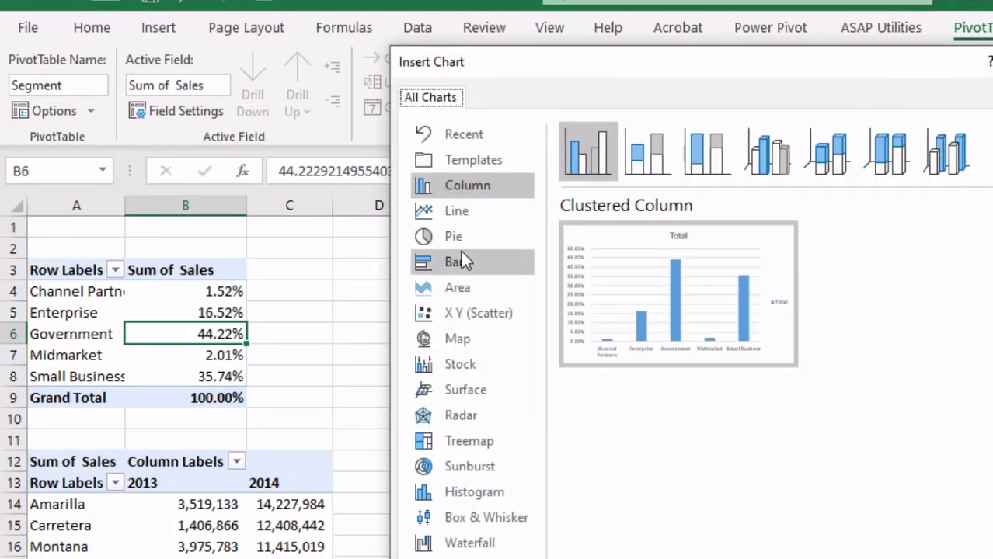
click(462, 244)
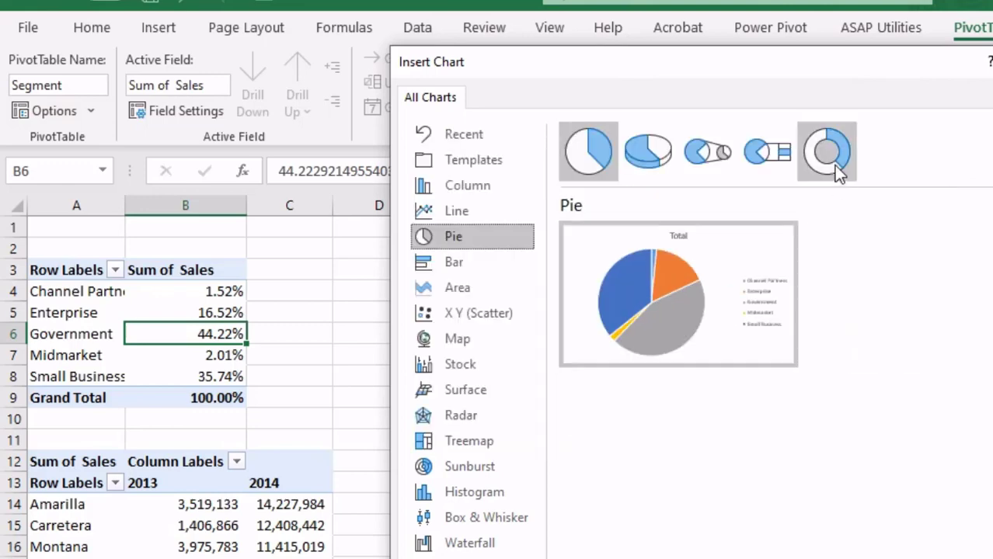
click(833, 166)
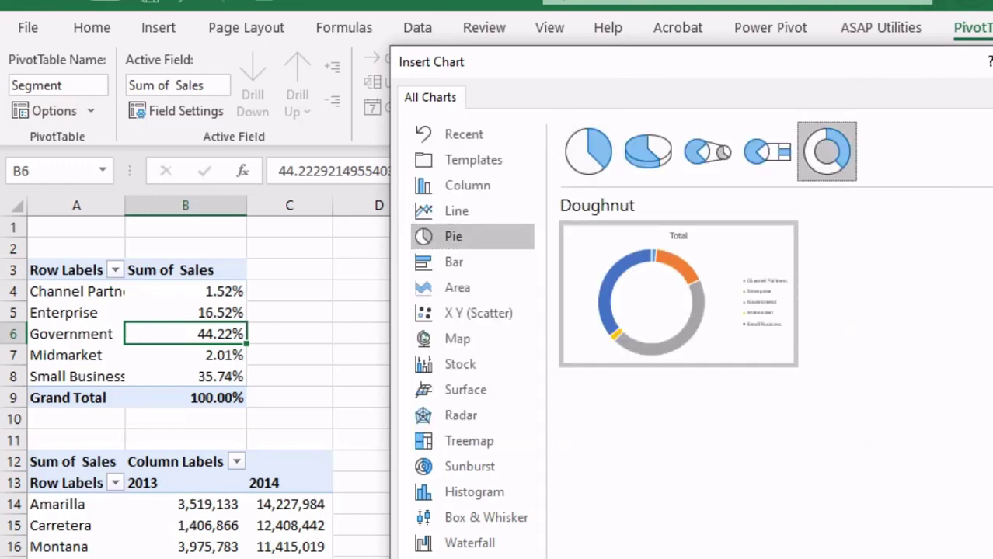
key(Return)
Move the segment doughnut chart off the PivotTables into the empty area from about column L onward.
drag(412, 279, 352, 277)
drag(54, 158, 169, 198)
click(313, 280)
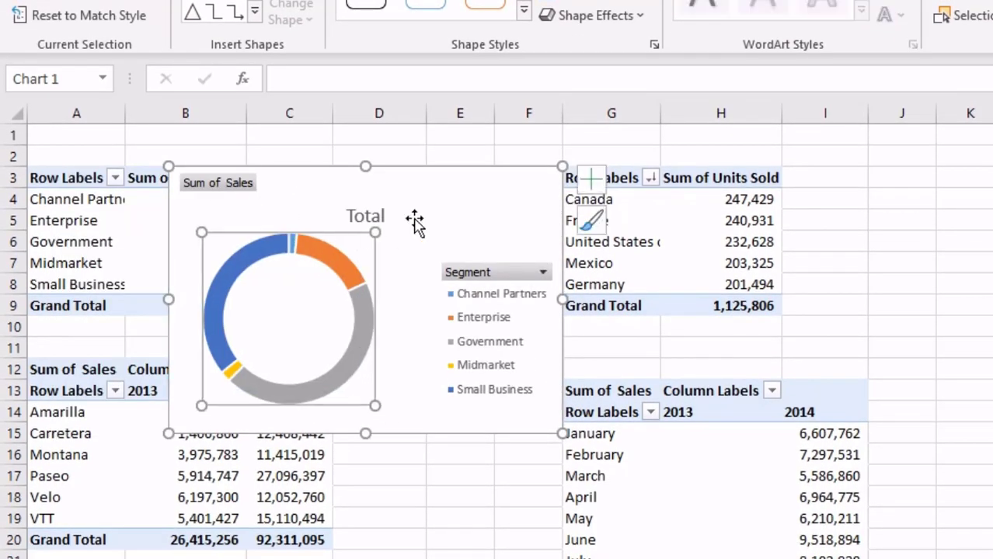
drag(428, 172, 395, 131)
click(387, 448)
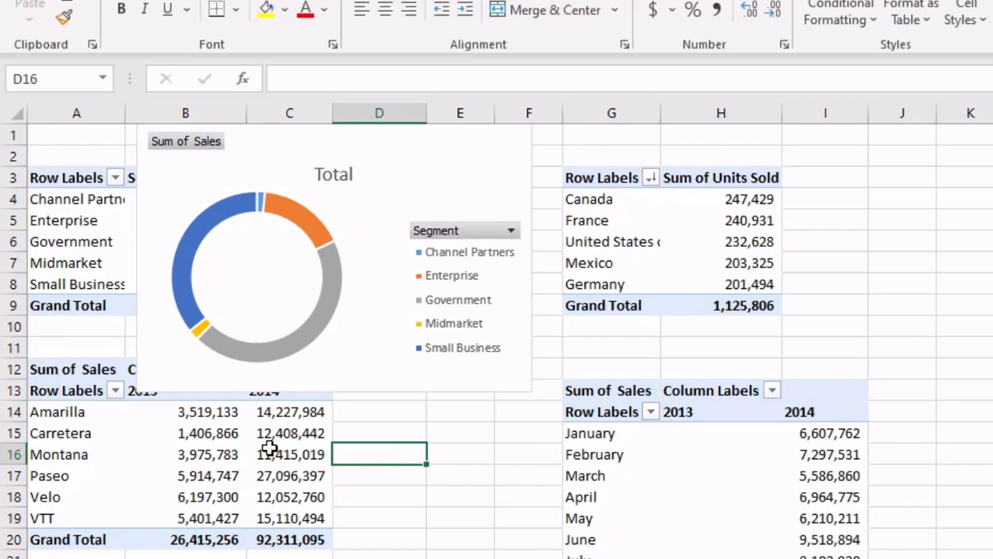
click(324, 181)
drag(354, 156, 991, 288)
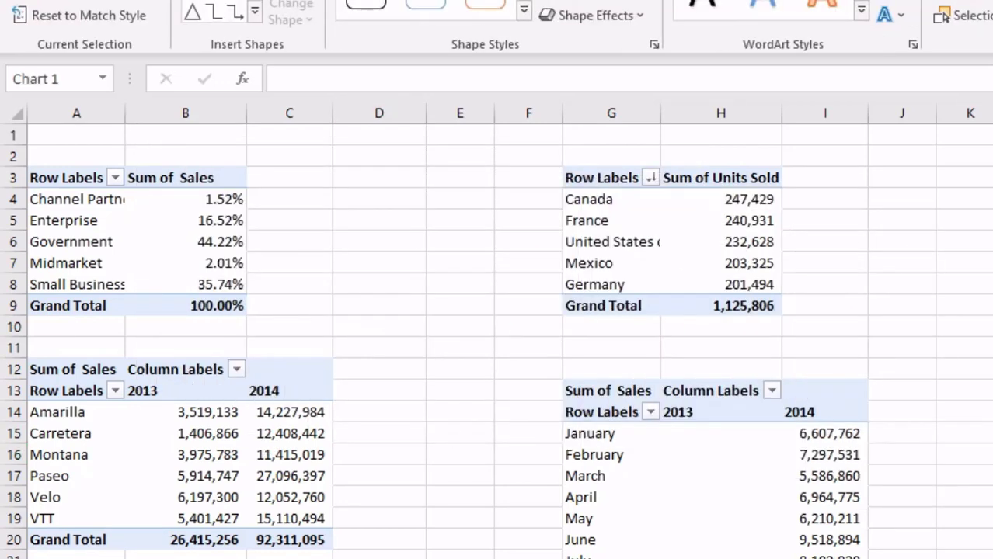
click(933, 356)
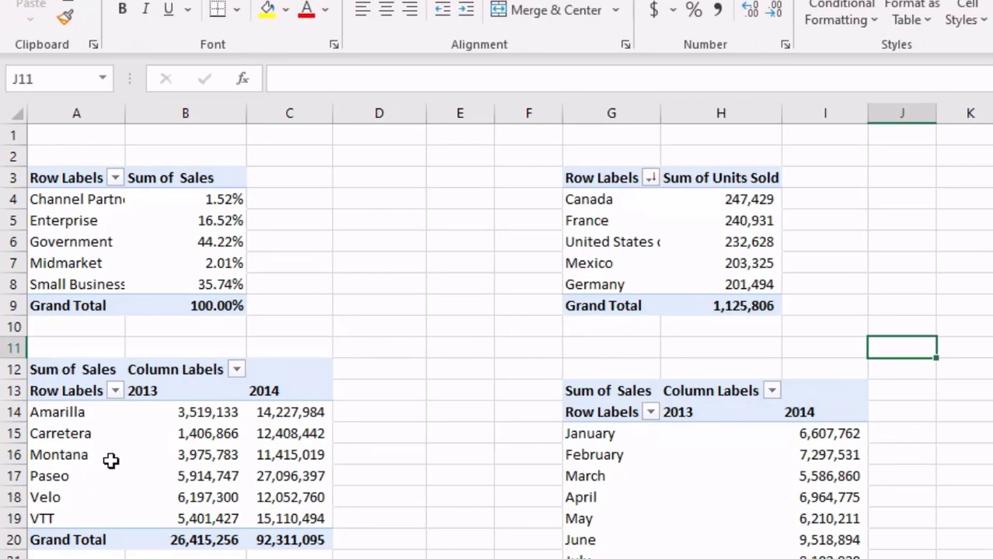
Insert a Stacked Bar PivotChart based on the product PivotTable and place it directly below the segment doughnut chart.
click(141, 487)
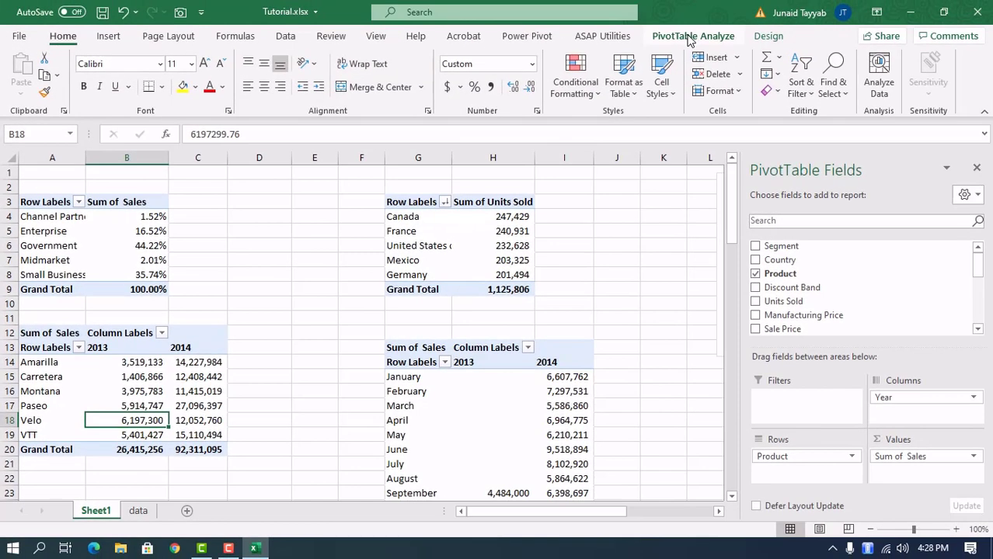
click(688, 36)
click(775, 77)
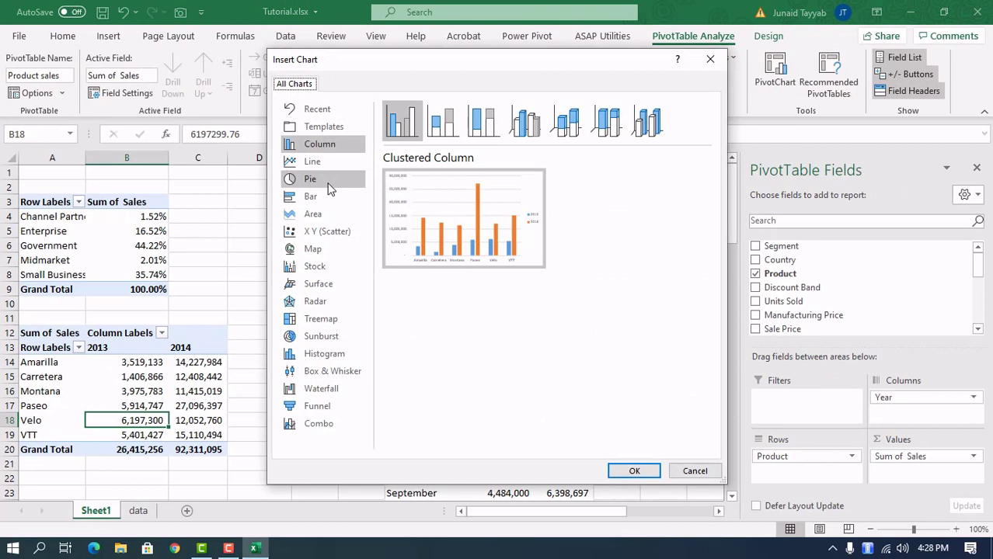
click(323, 195)
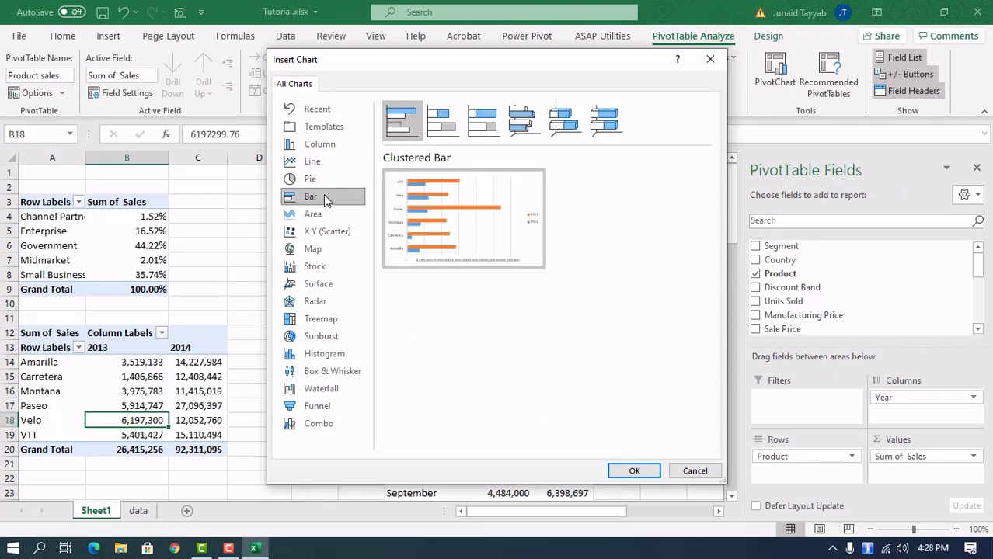
click(442, 121)
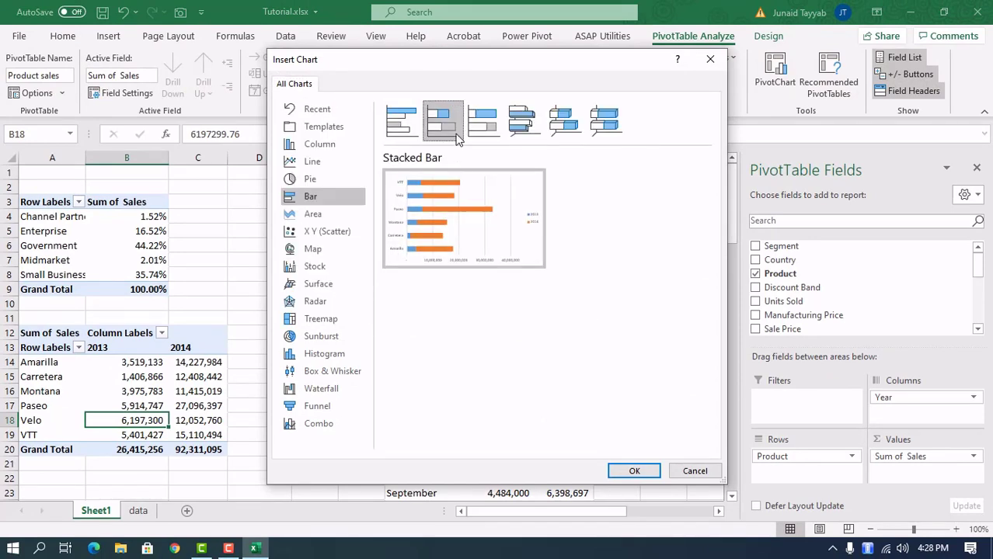
click(638, 471)
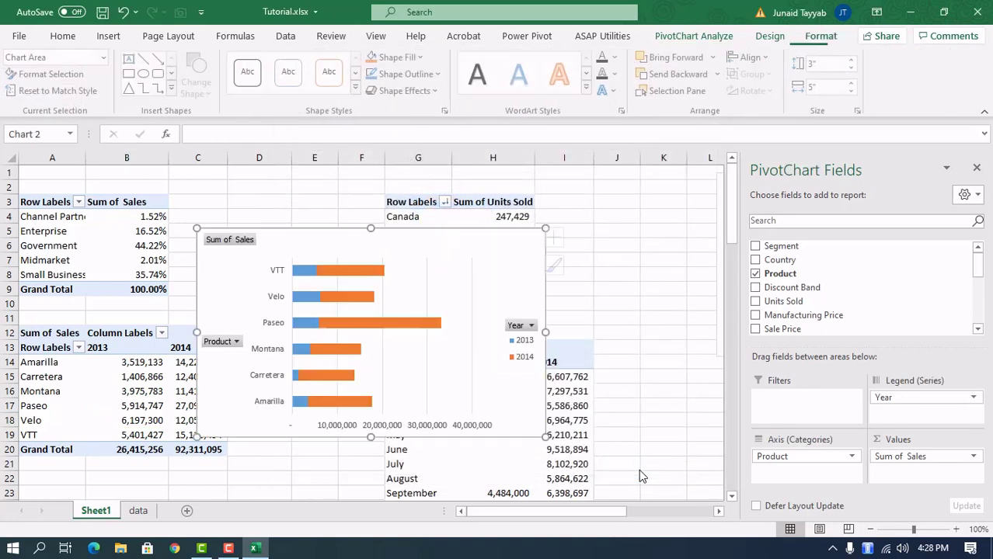
click(976, 168)
drag(417, 242, 933, 381)
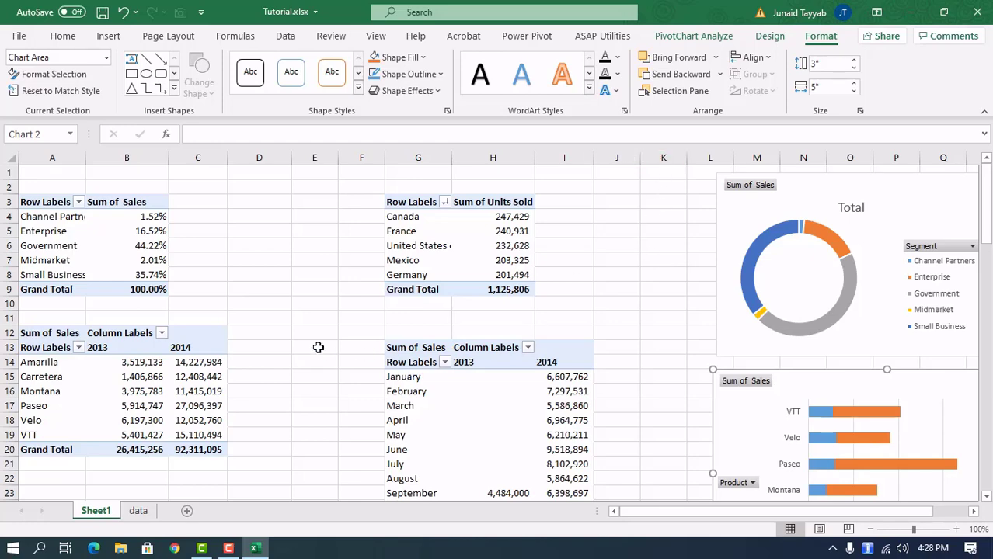
click(354, 246)
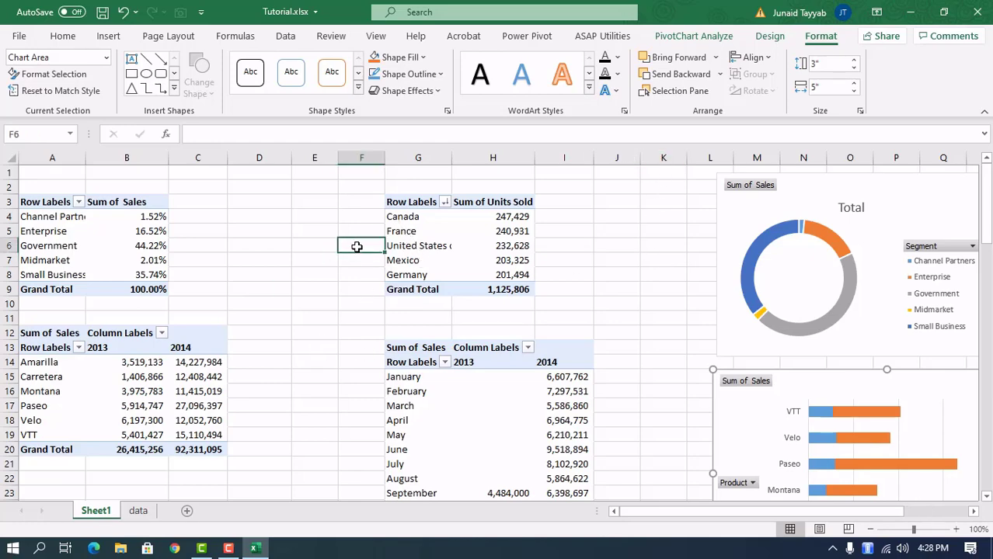
click(419, 222)
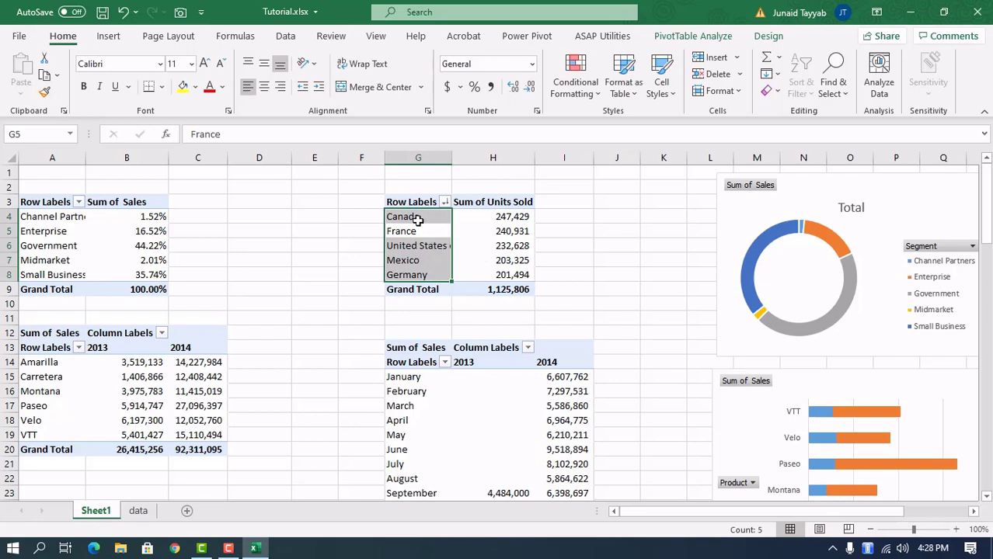
click(474, 231)
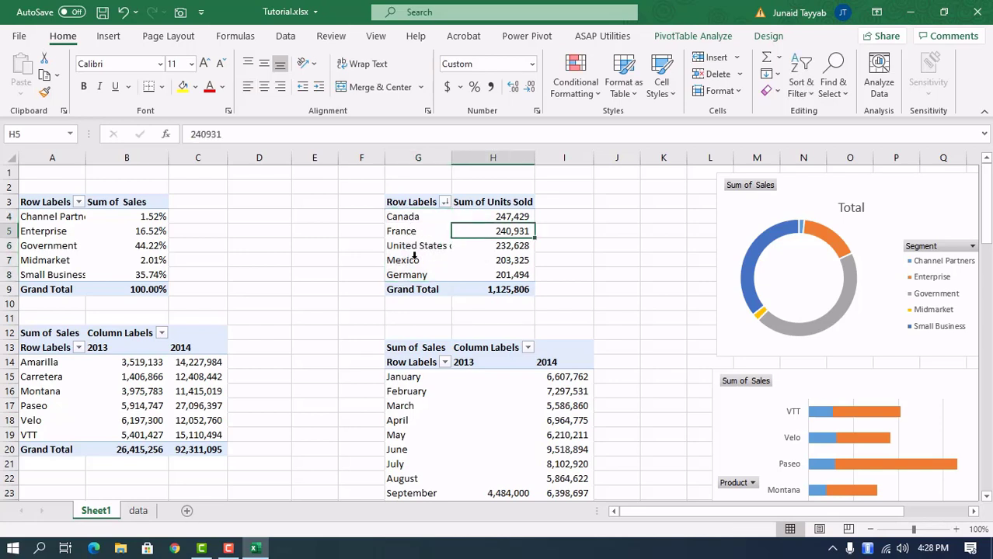
click(345, 290)
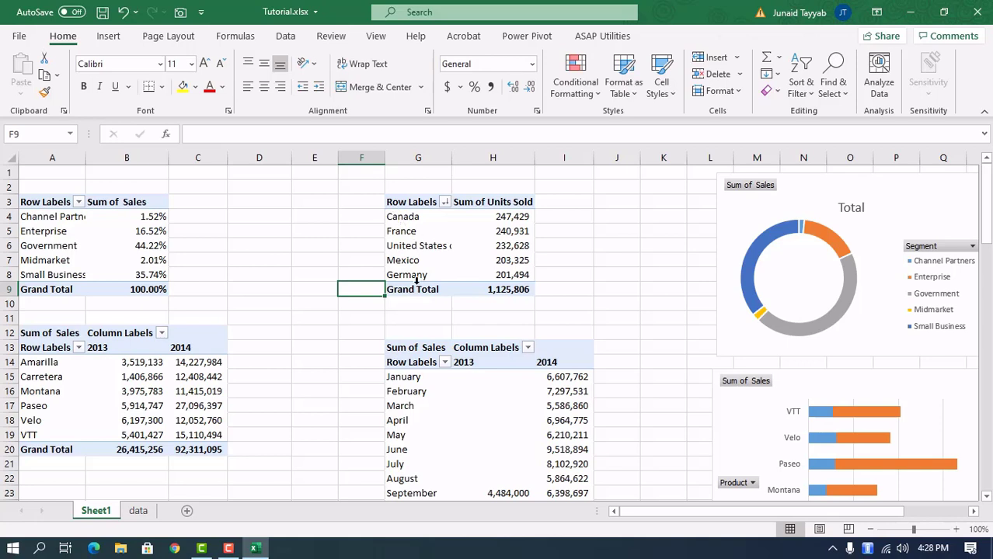
Try to insert a Funnel PivotChart based on the country PivotTable.
click(414, 217)
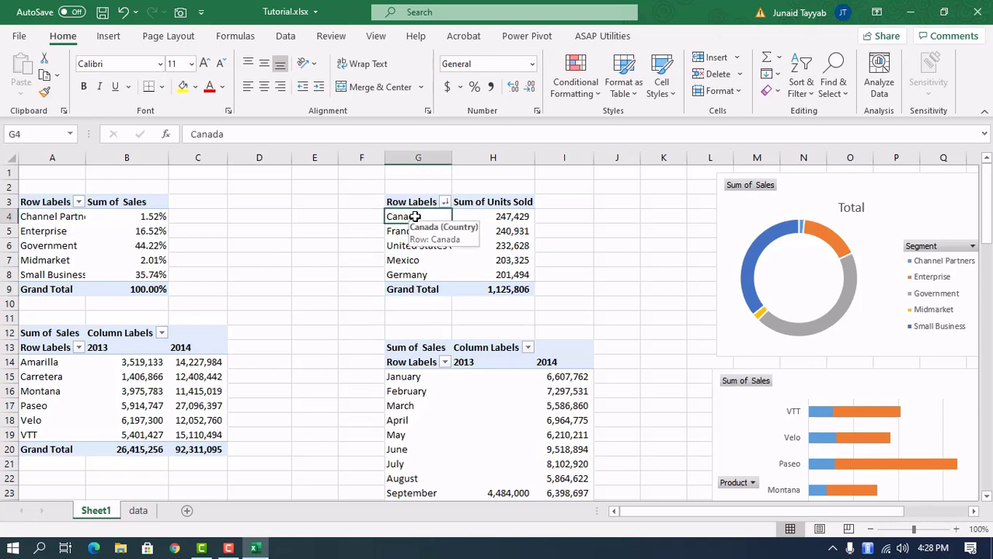
click(692, 36)
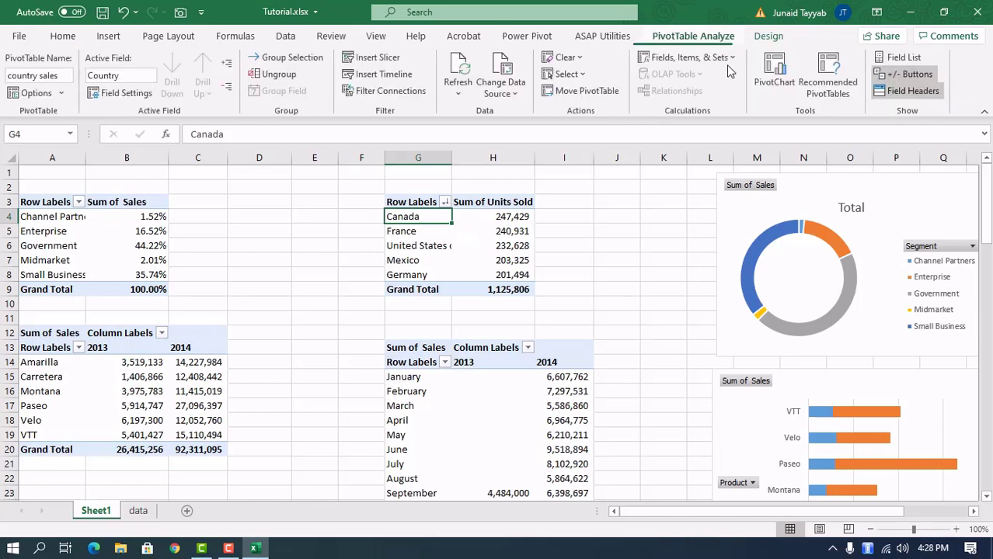
click(775, 73)
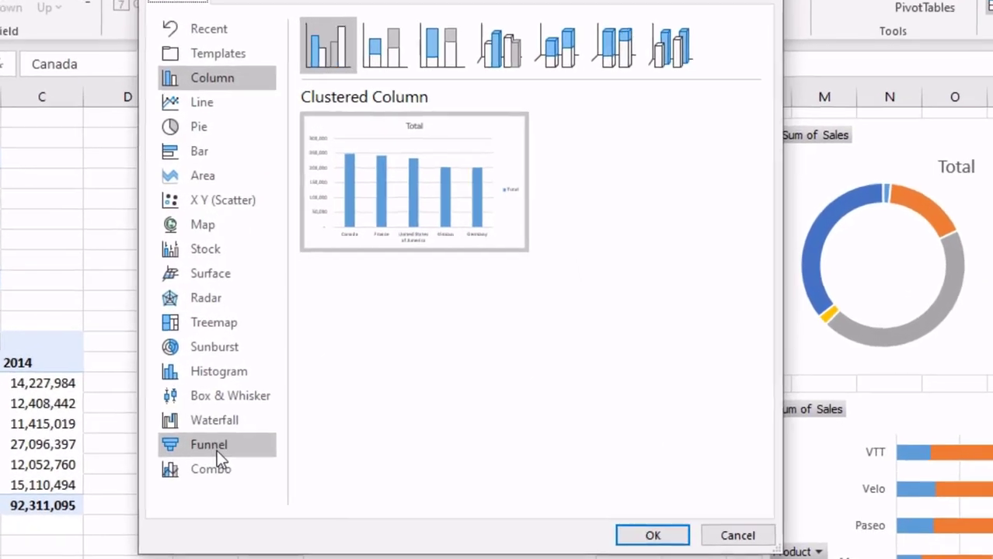
click(215, 449)
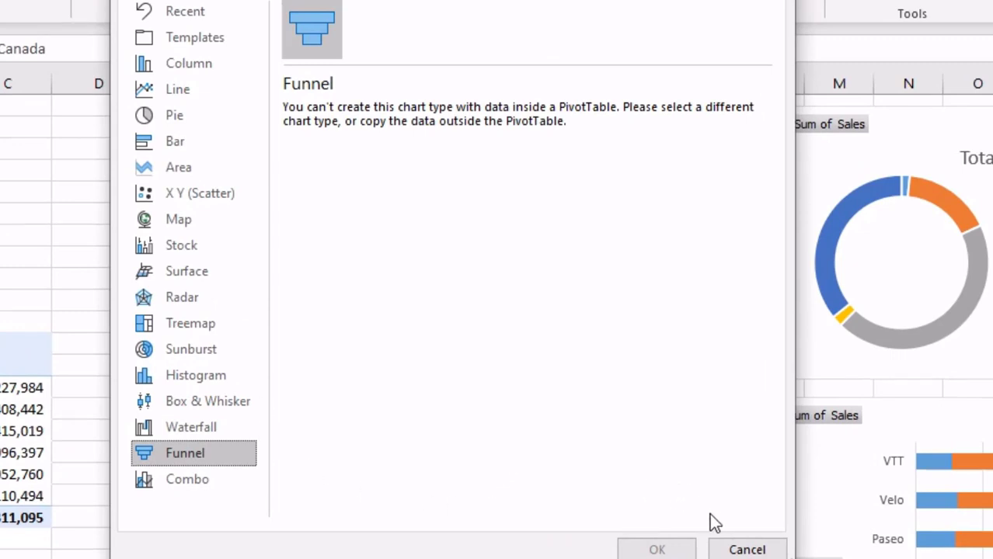
click(747, 550)
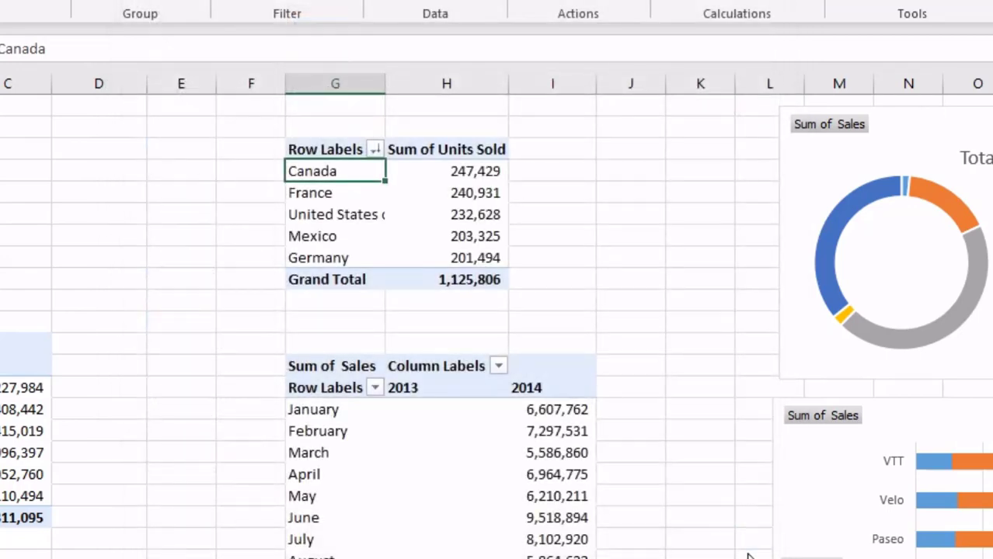
Try to insert a Filled Map chart directly from the country PivotTable.
click(606, 262)
click(334, 192)
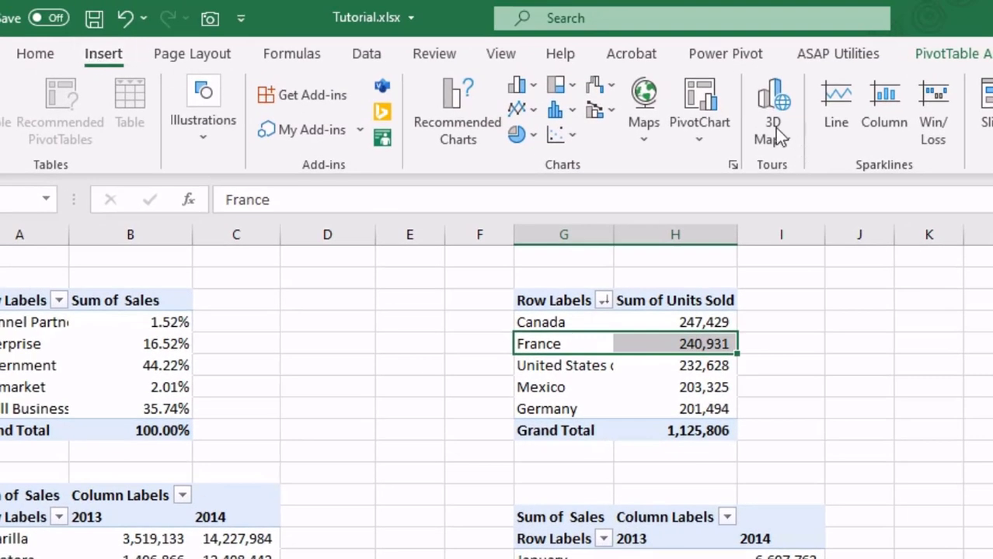
click(645, 135)
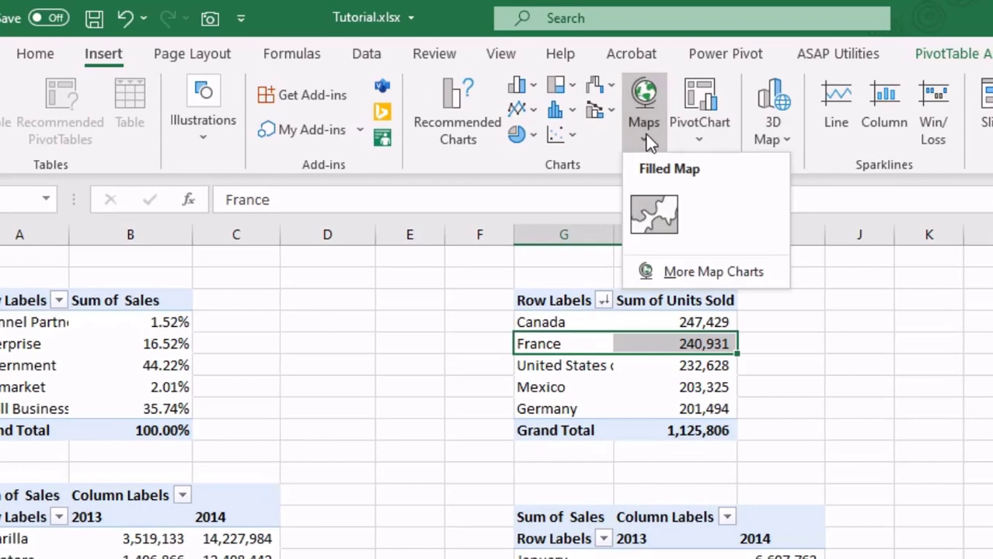
click(664, 210)
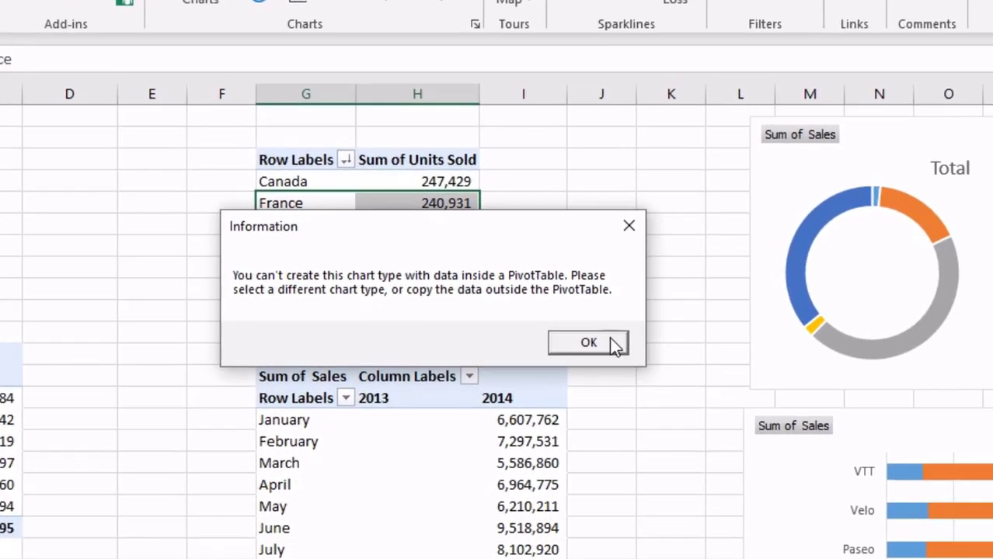
click(588, 343)
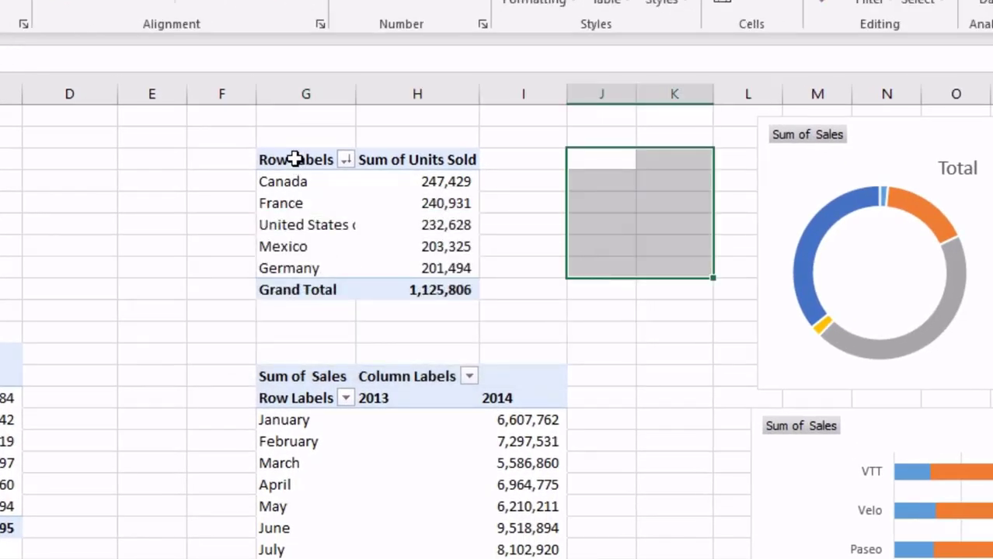
Copy the country PivotTable range G3:H8, without the grand total, and paste it as values at J3.
drag(295, 160, 421, 265)
key(ctrl+c)
click(596, 162)
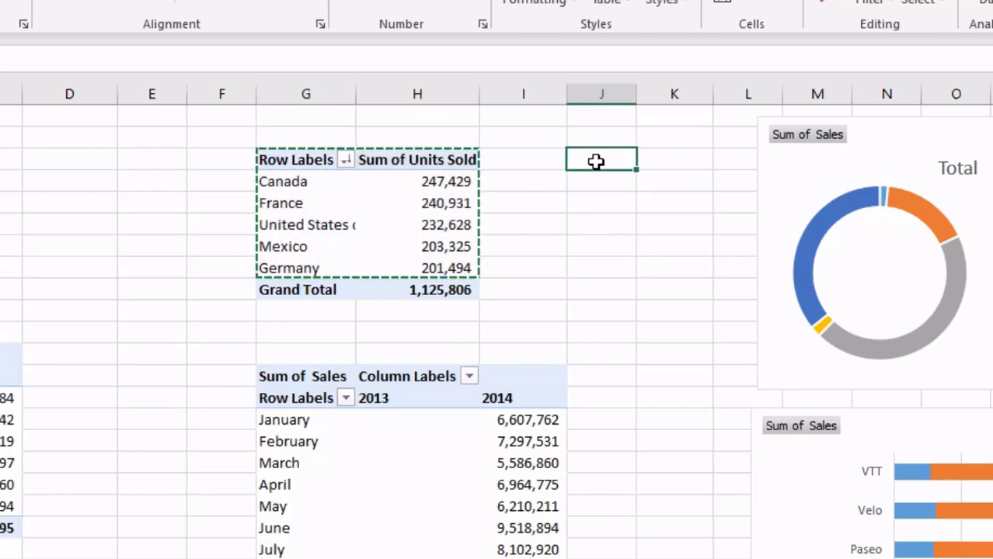
key(ctrl+alt+v)
key(v)
key(Return)
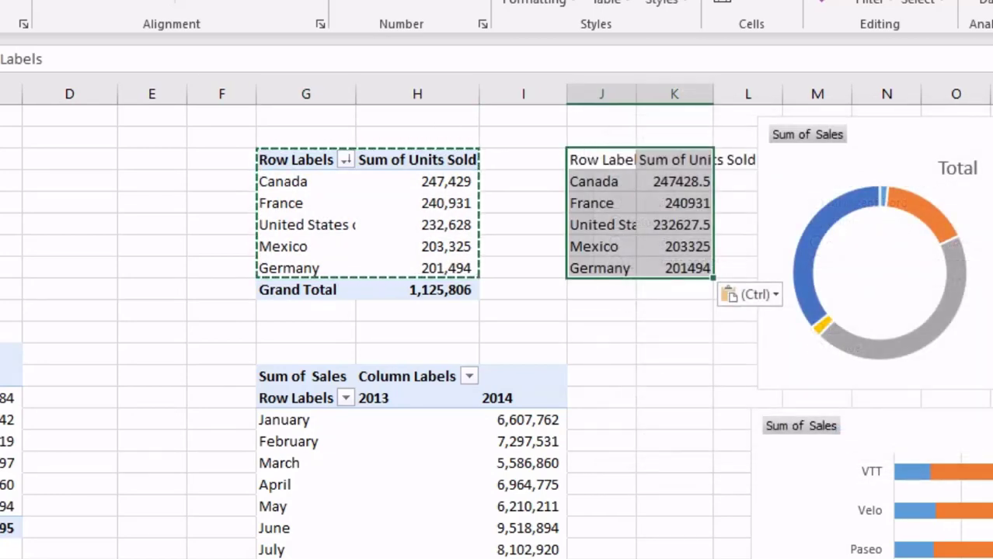
Insert a Filled Map chart from the pasted country values in J3:K8.
key(alt+n)
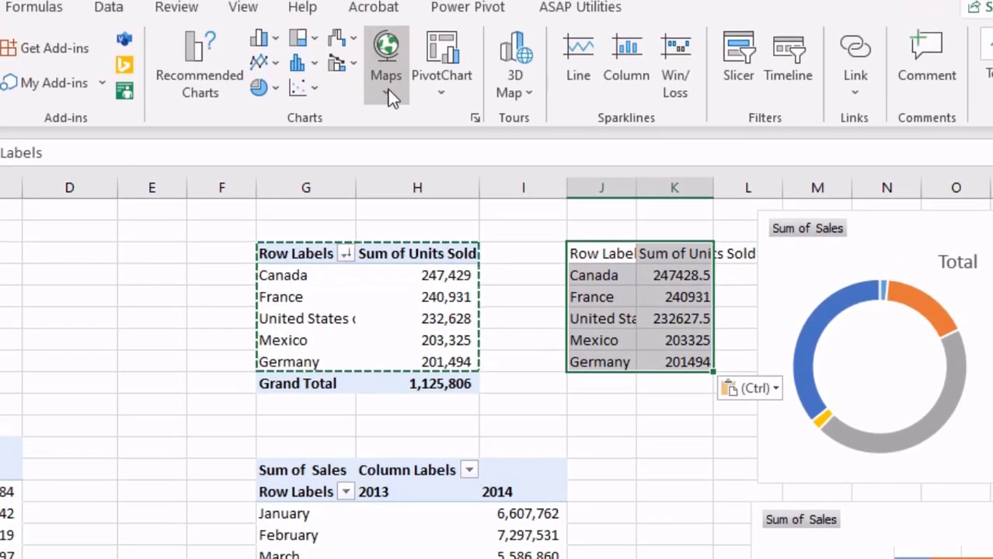
click(386, 69)
click(421, 139)
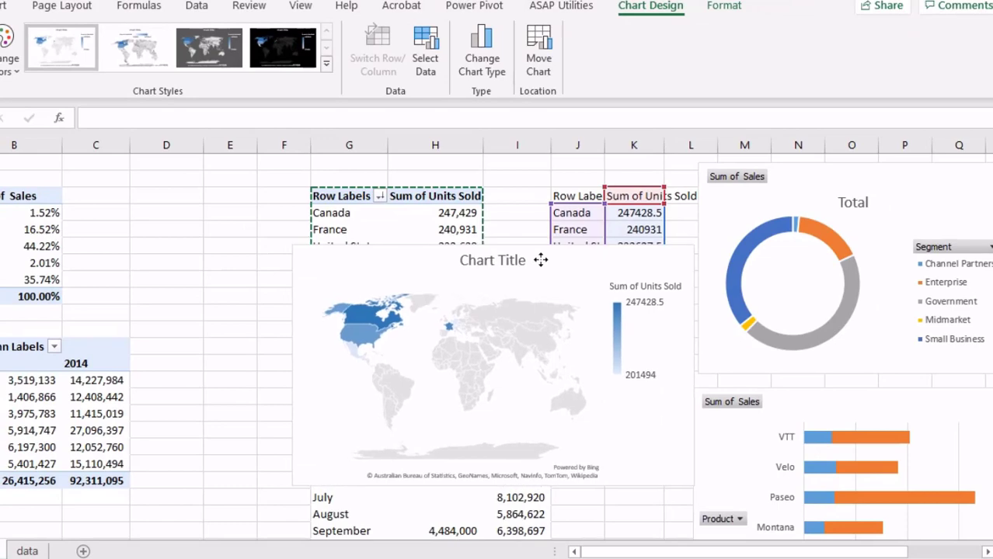
Move the map chart off the PivotTables to the area from about column K onward, at the lower end of the product bar chart.
scroll(545, 283, down, 3)
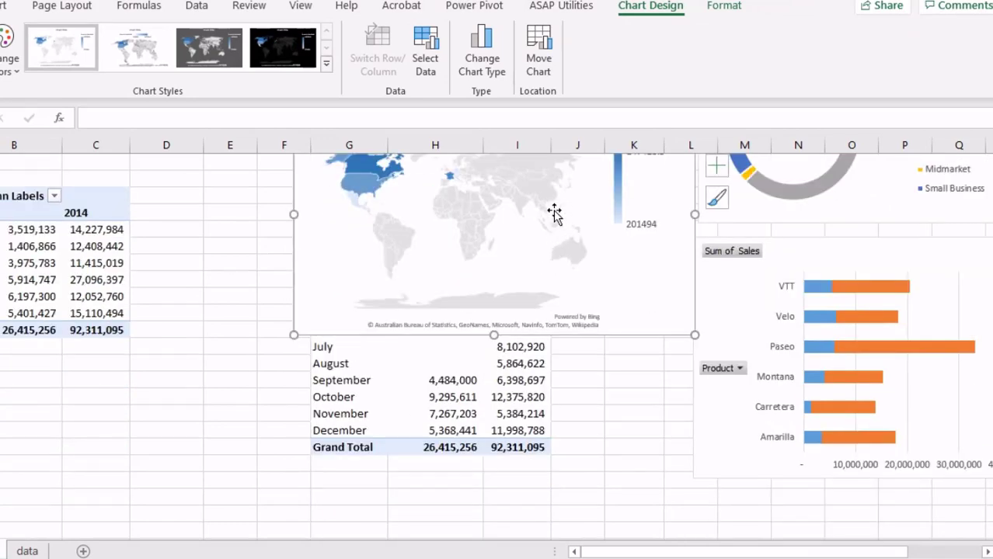
click(683, 188)
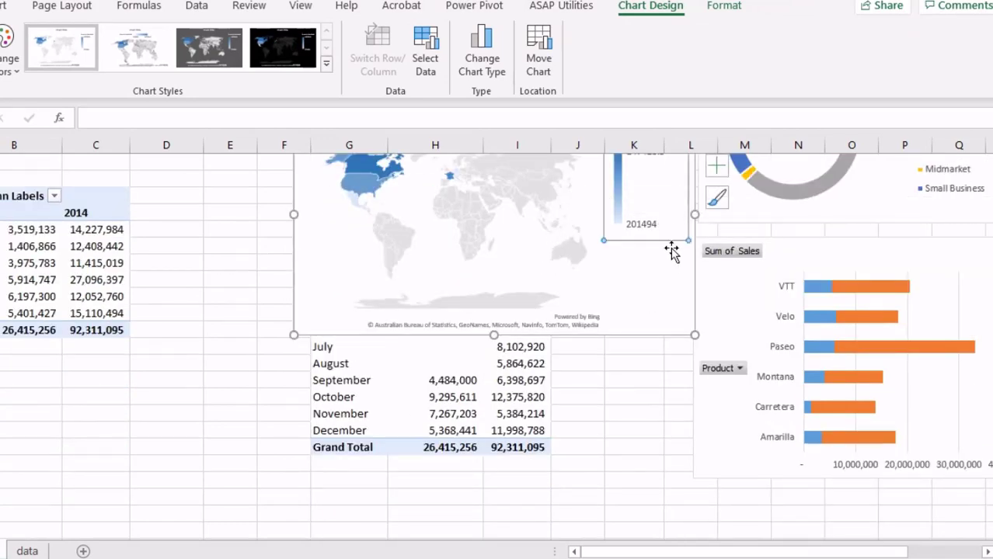
drag(673, 268, 939, 527)
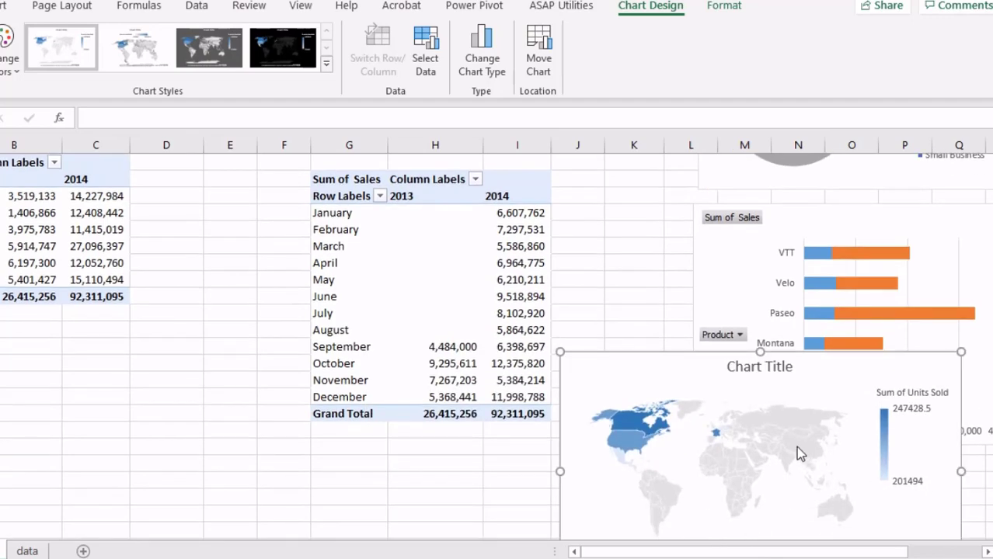
drag(713, 377, 769, 419)
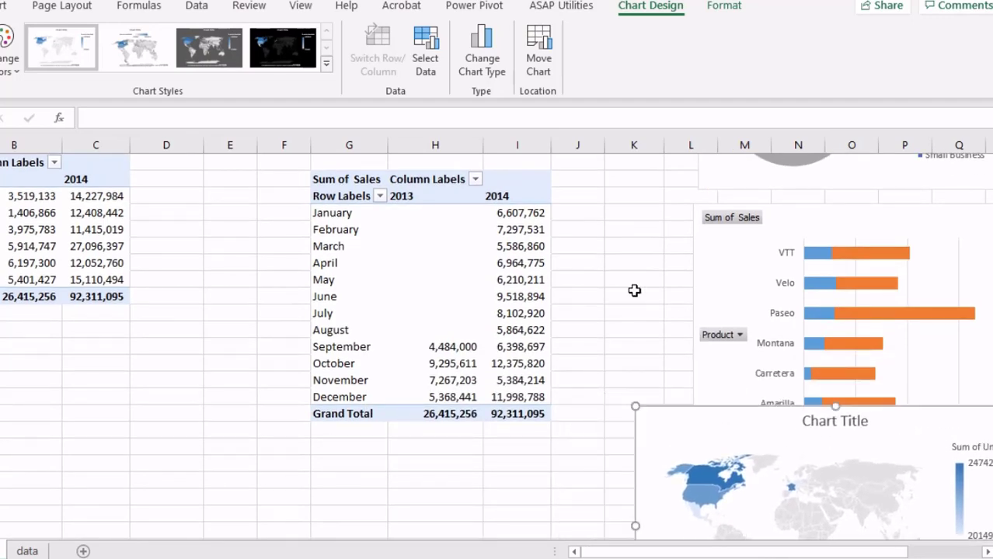
click(634, 292)
Edit the map chart's data source so that its series name refers to cell H3 of the country PivotTable.
scroll(634, 290, up, 4)
scroll(638, 288, down, 6)
click(703, 337)
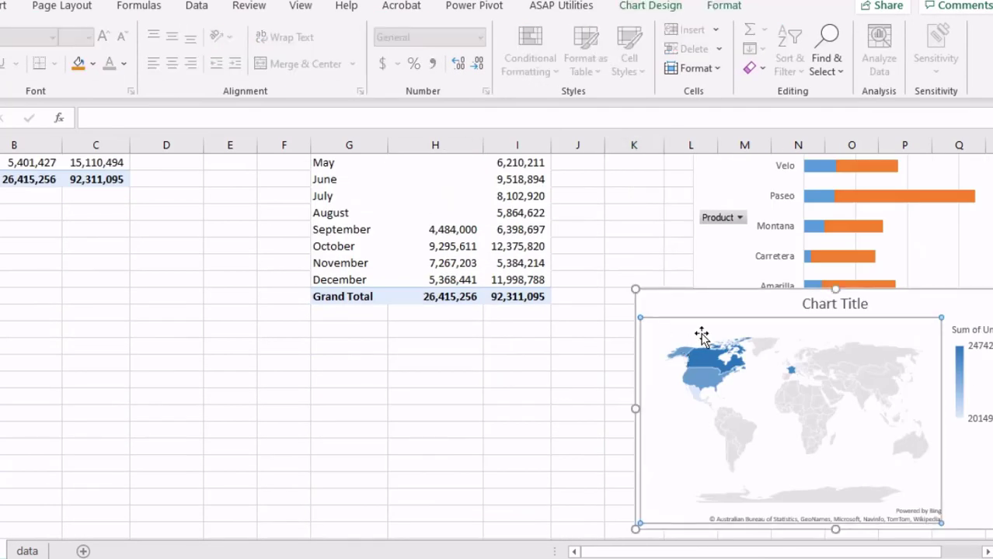
right_click(702, 336)
click(754, 444)
drag(592, 209, 90, 247)
click(90, 360)
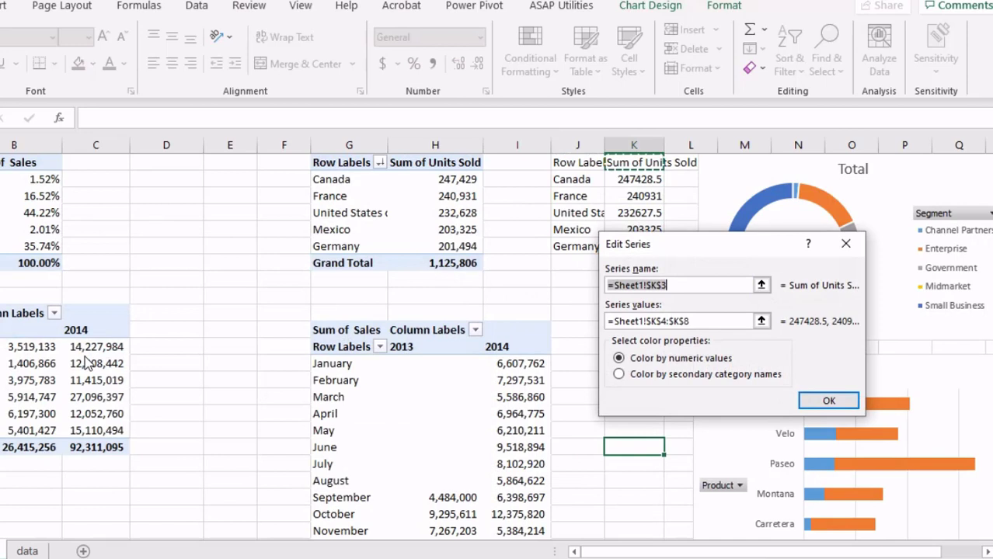
click(443, 173)
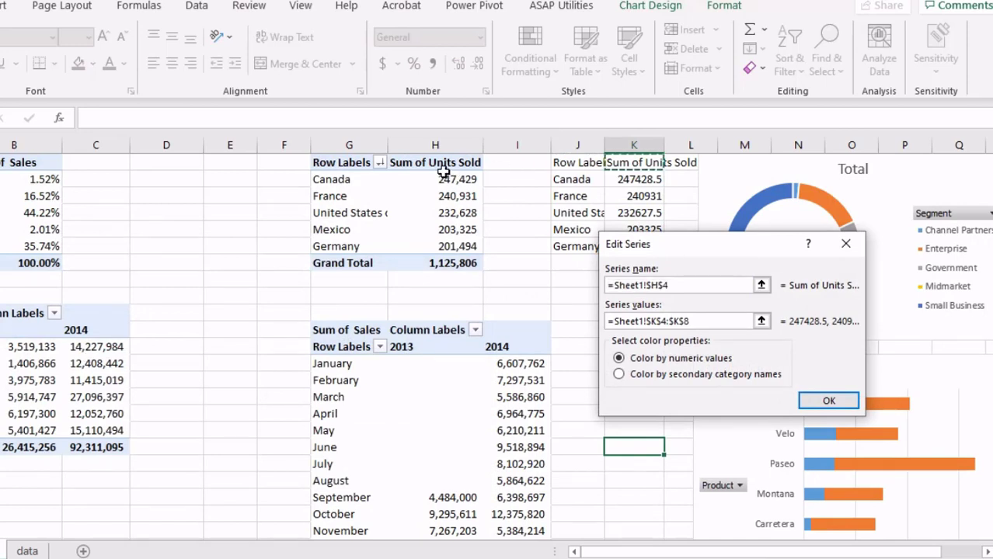
click(438, 162)
Set the map series values to H4:H8 in the country PivotTable.
click(687, 319)
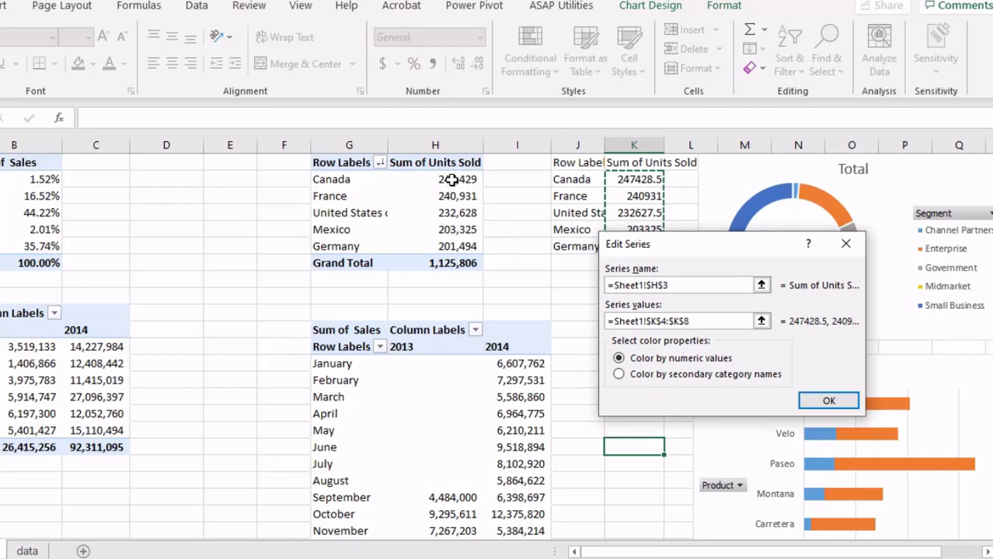
key(ctrl+a)
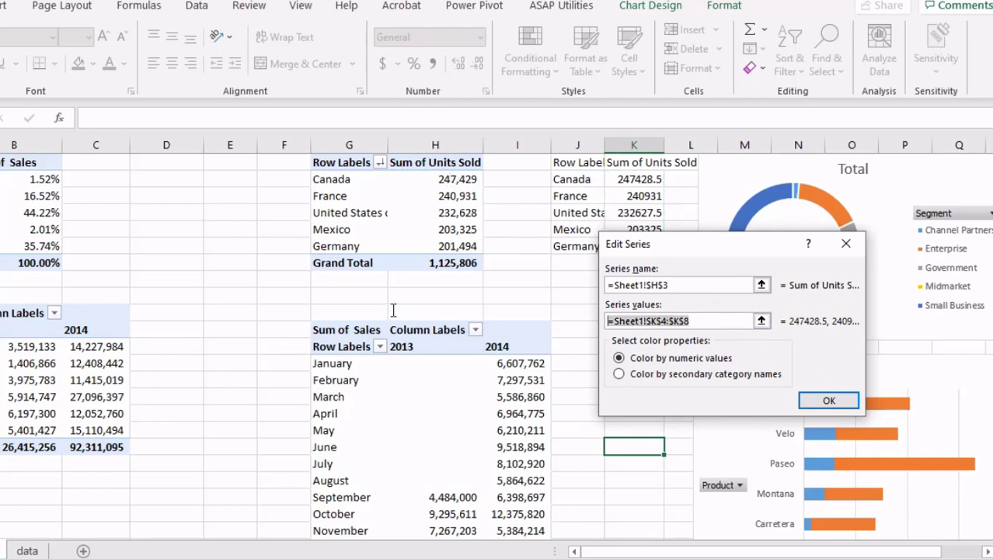
key(BackSpace)
drag(455, 177, 459, 249)
click(826, 402)
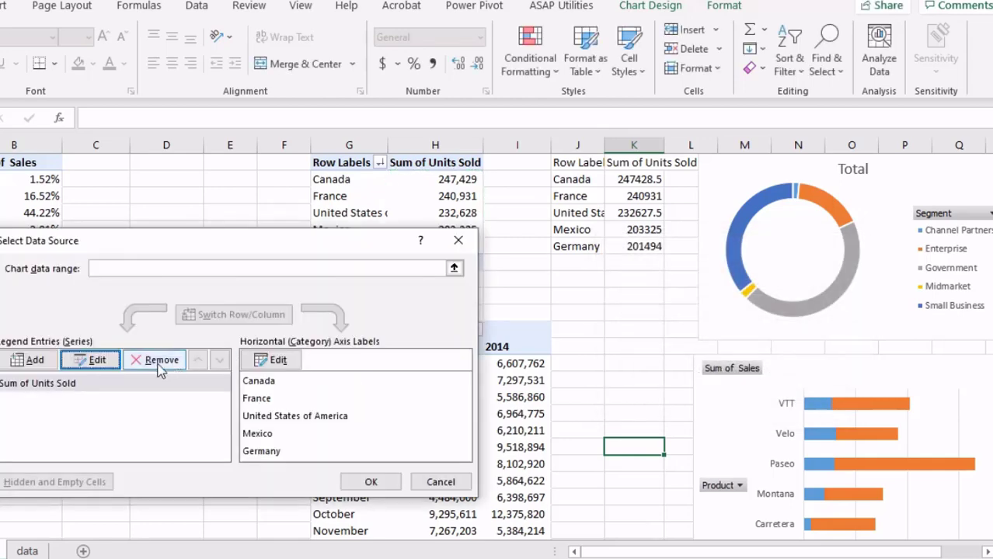
Set the map chart's category axis labels to G4:G8 in the country PivotTable and apply the data source change.
click(107, 388)
click(270, 359)
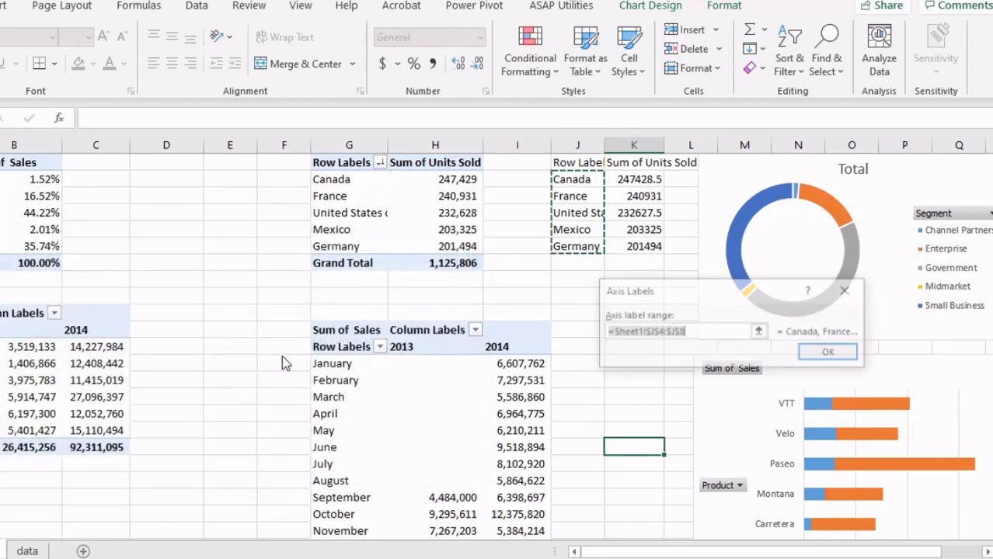
drag(356, 180, 341, 245)
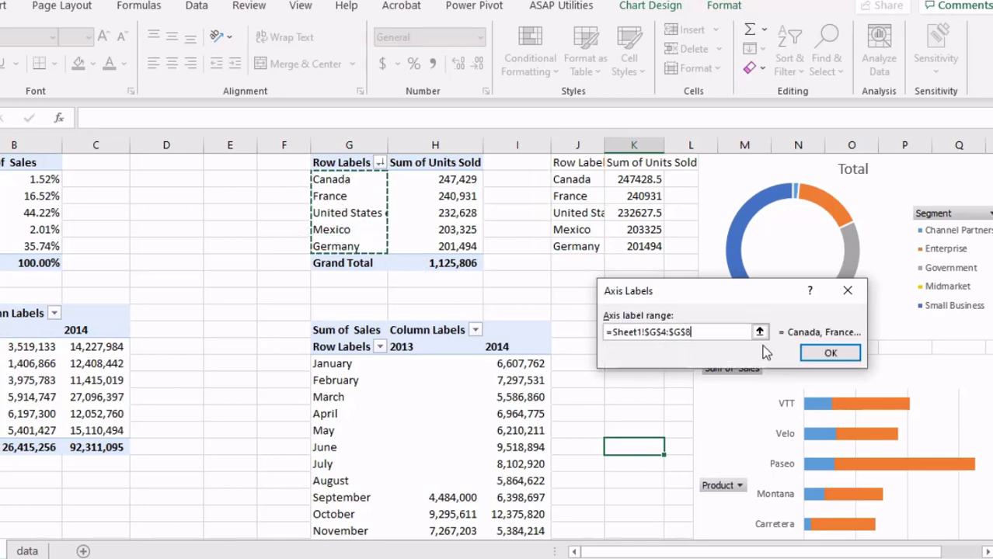
click(830, 353)
click(368, 479)
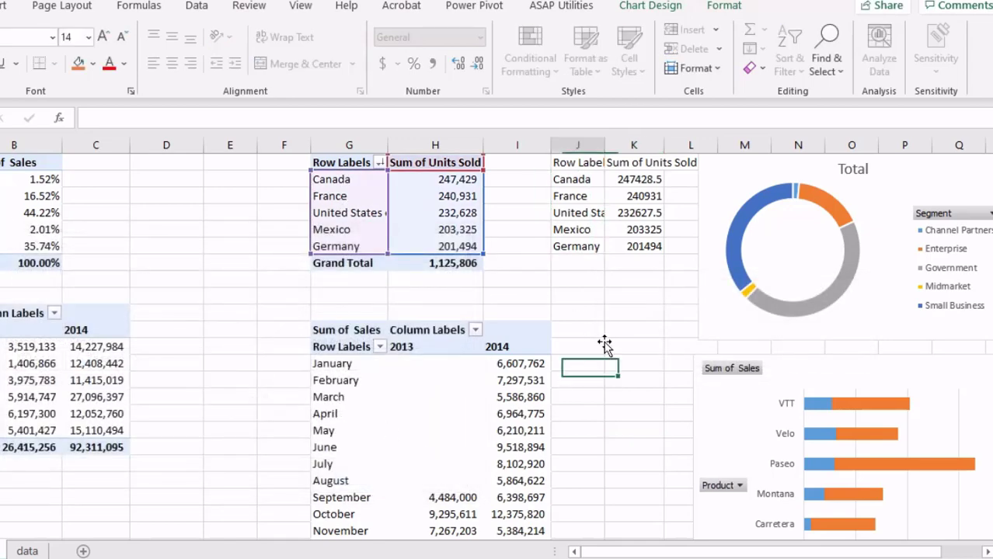
Delete the pasted copy of the country values in columns J and K and check the map chart.
click(603, 342)
scroll(760, 413, down, 5)
scroll(604, 262, up, 6)
drag(594, 195, 634, 292)
key(Delete)
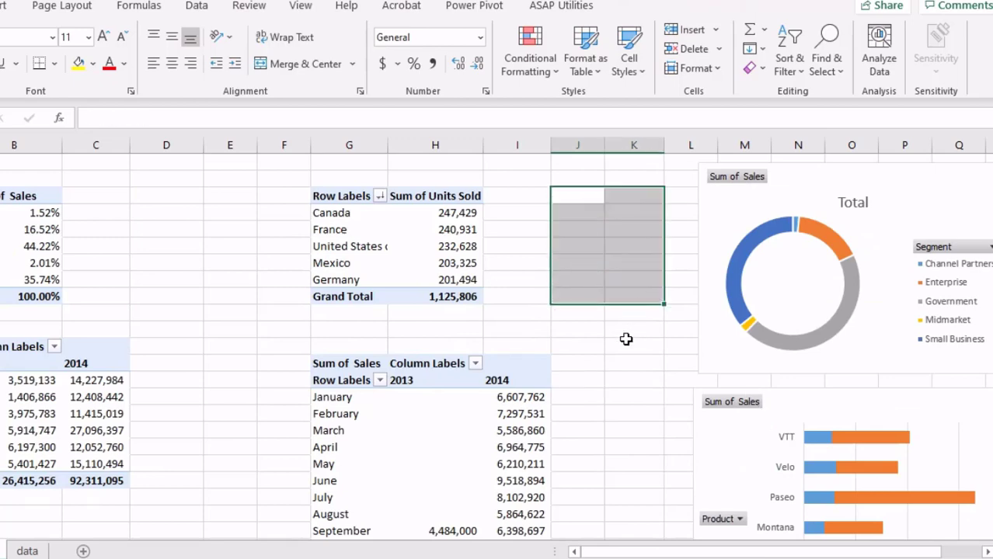
click(628, 351)
scroll(630, 354, down, 8)
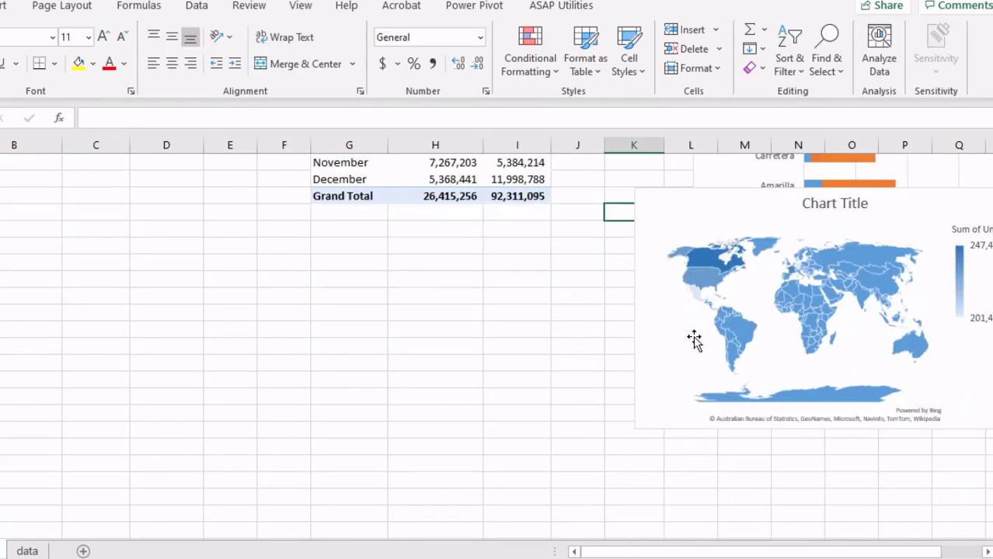
scroll(521, 334, up, 8)
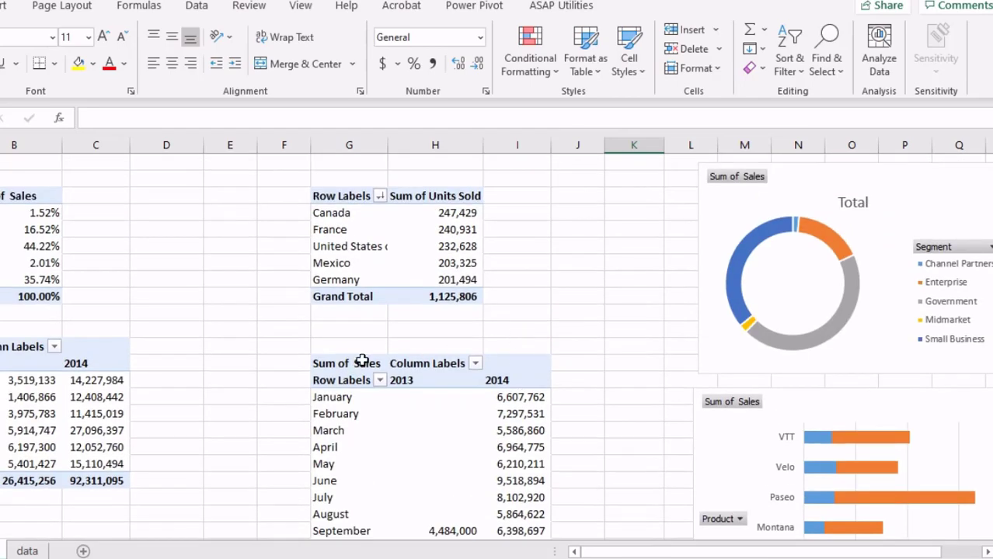
Copy the country names and units sold in G4:H8 of the country PivotTable and paste them at J4.
scroll(399, 345, down, 5)
scroll(461, 336, up, 5)
drag(341, 219, 381, 279)
key(ctrl+c)
click(571, 213)
key(ctrl+v)
Insert the recommended Funnel chart from the pasted country values.
click(270, 58)
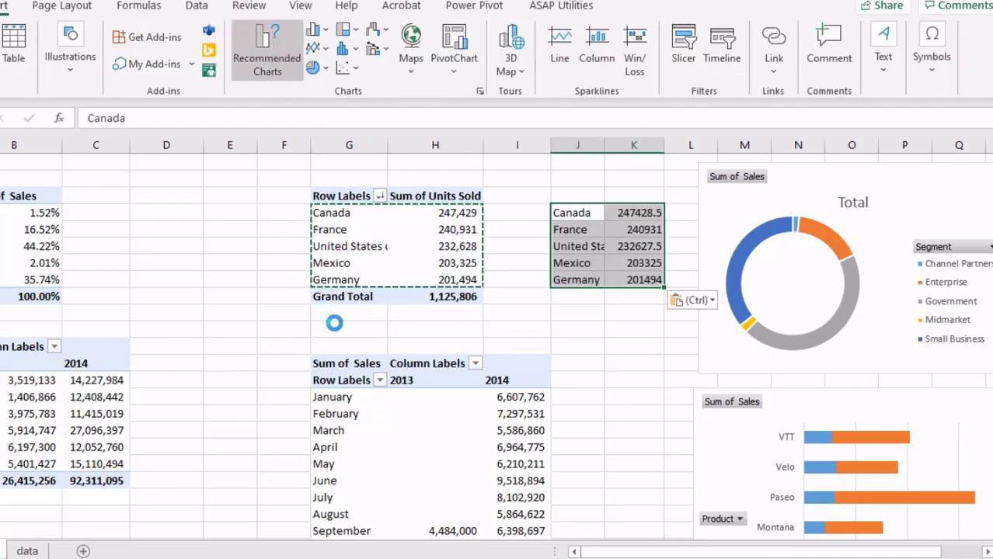
click(290, 446)
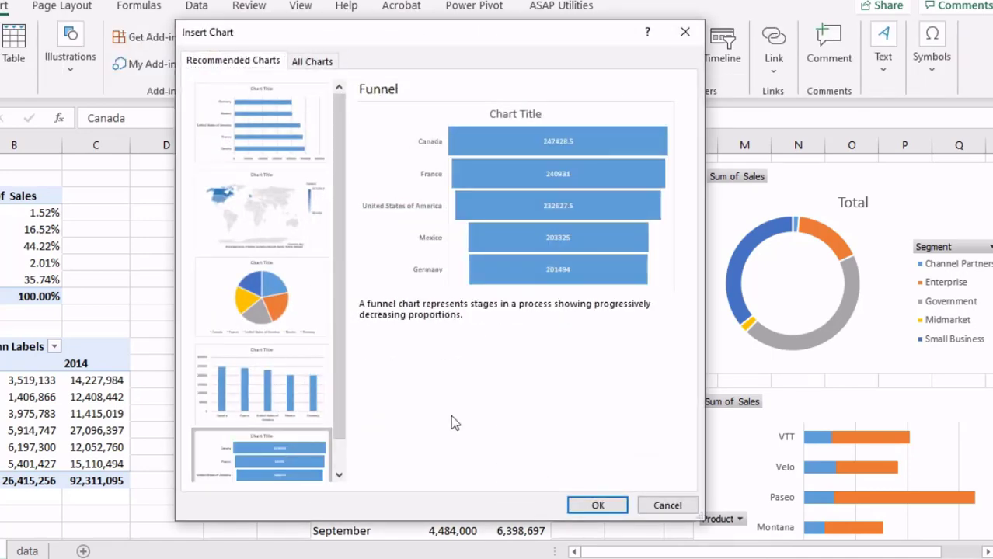
click(594, 505)
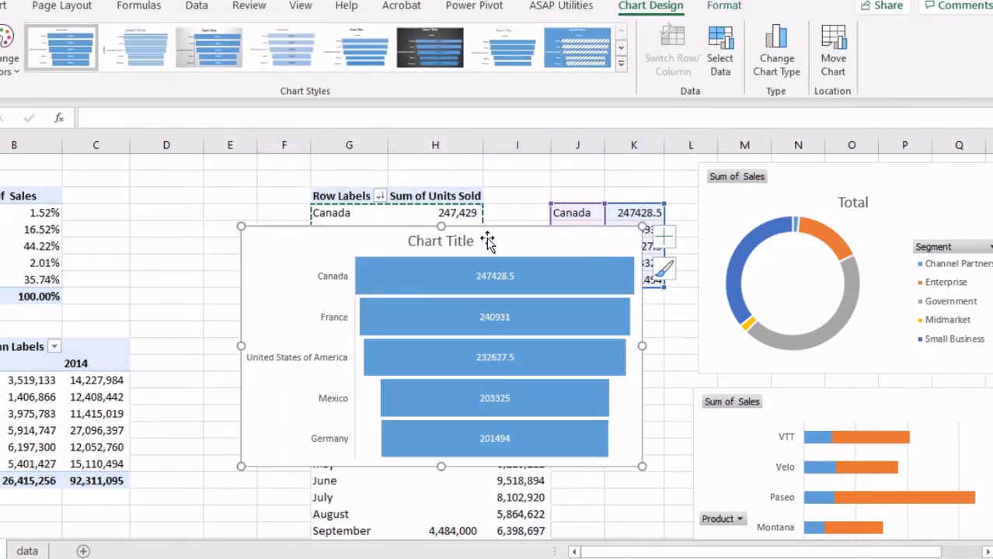
Narrow the funnel chart slightly and move it to the empty area below the product PivotTable.
drag(239, 346, 294, 348)
scroll(355, 243, down, 3)
drag(355, 243, 4, 542)
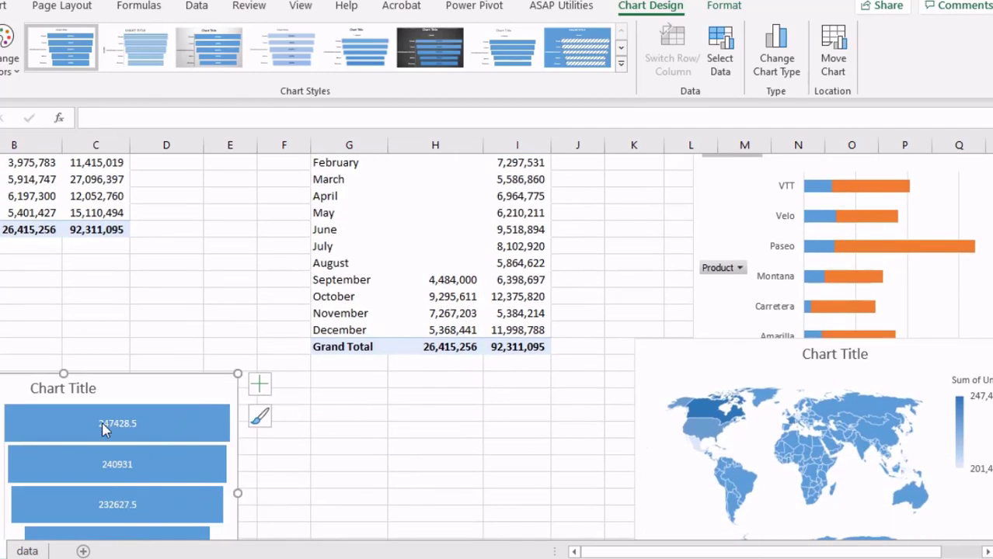
Relink the funnel chart's data source from the pasted values to the country PivotTable.
right_click(123, 386)
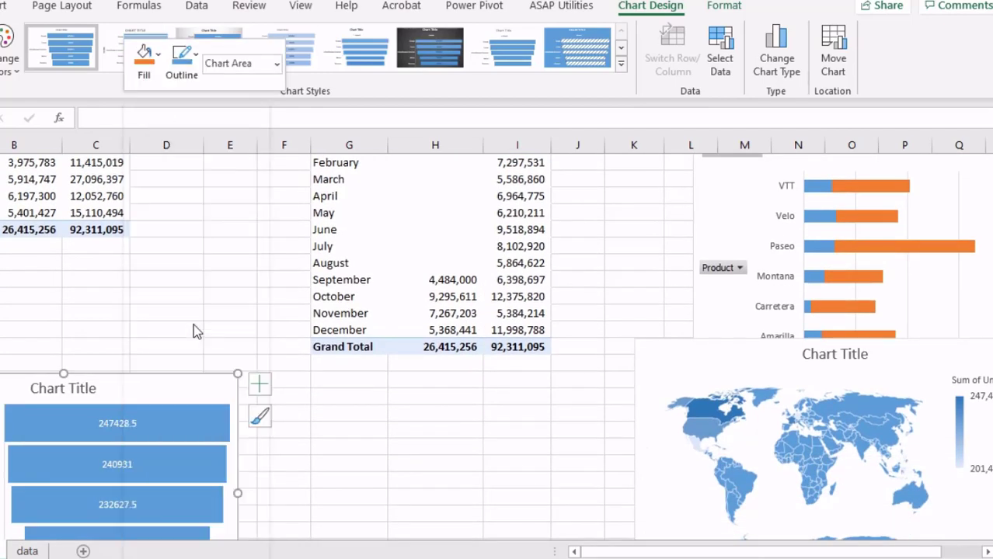
click(193, 324)
click(268, 295)
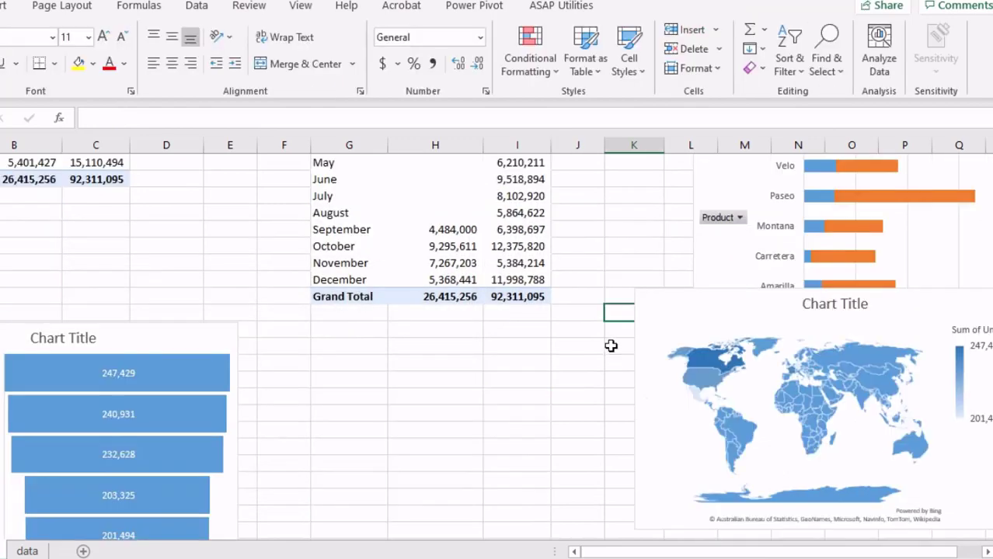
scroll(610, 346, down, 3)
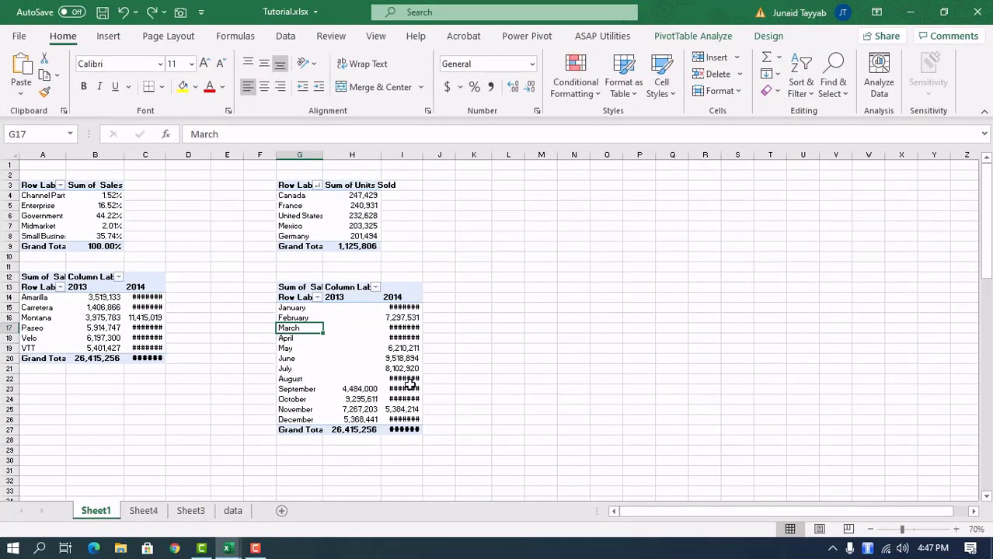
Insert a Stacked Area PivotChart from the monthly sales PivotTable.
click(393, 351)
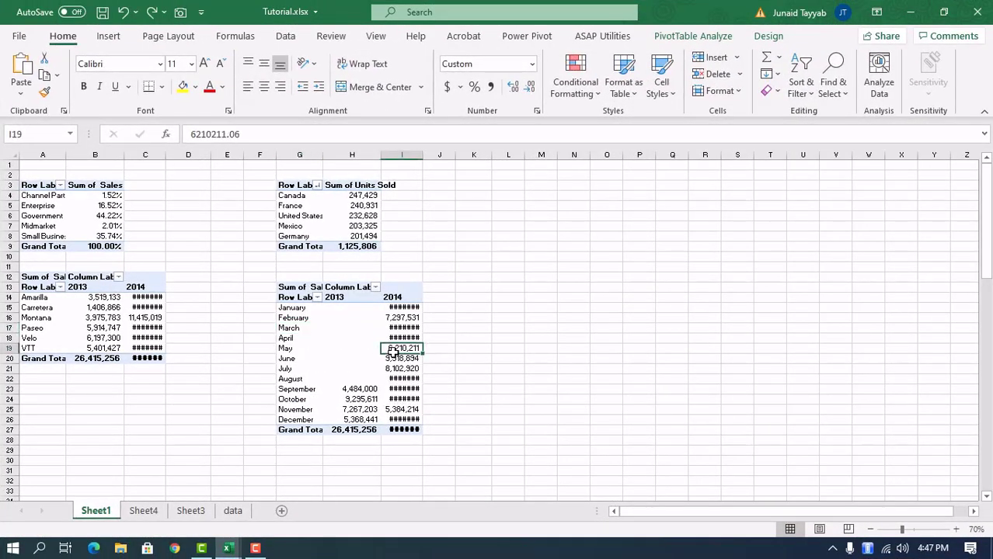
click(591, 36)
click(681, 37)
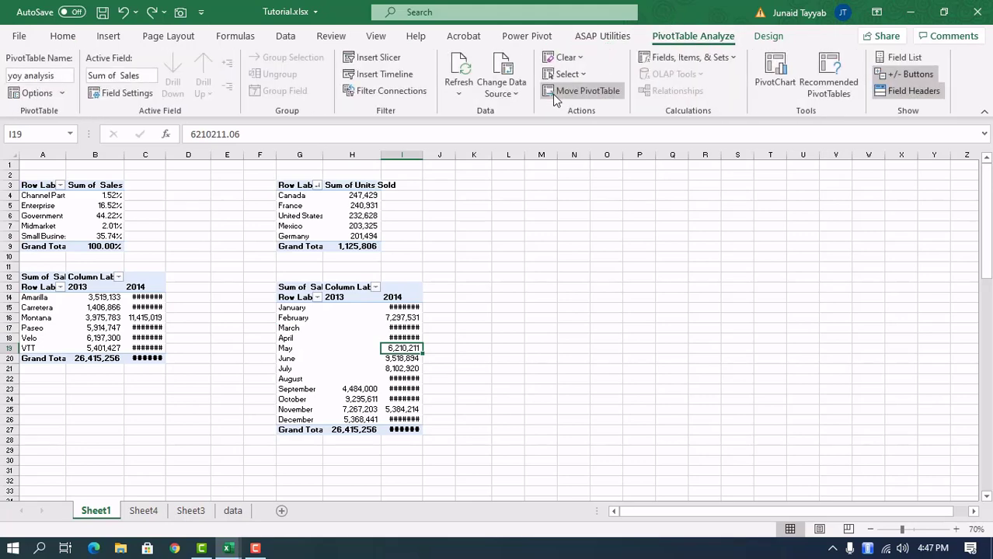
click(775, 74)
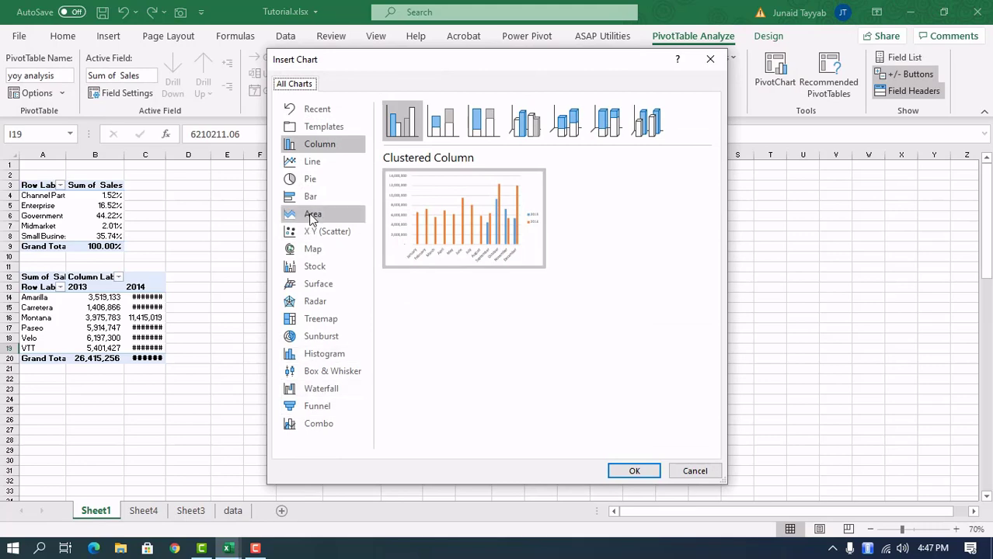
click(350, 218)
click(446, 129)
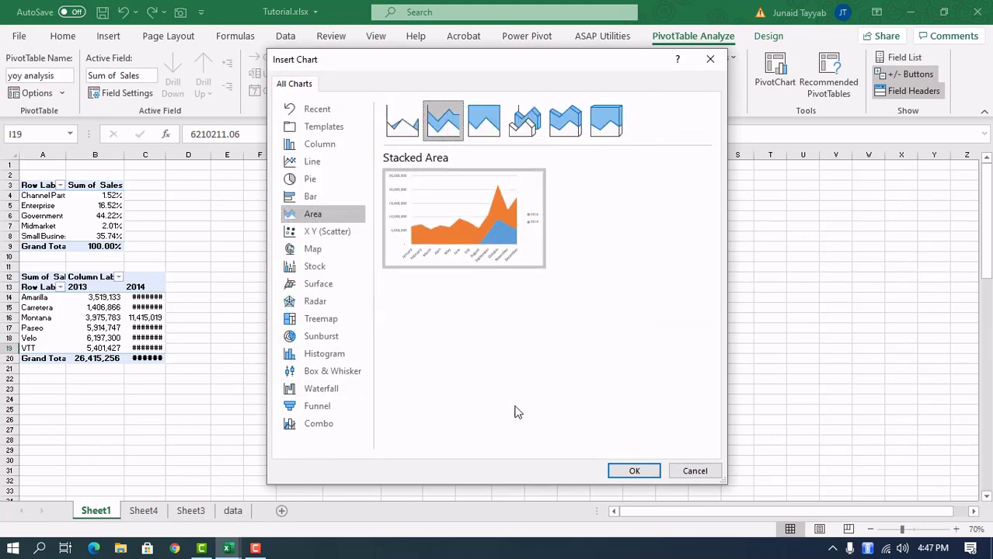
click(634, 470)
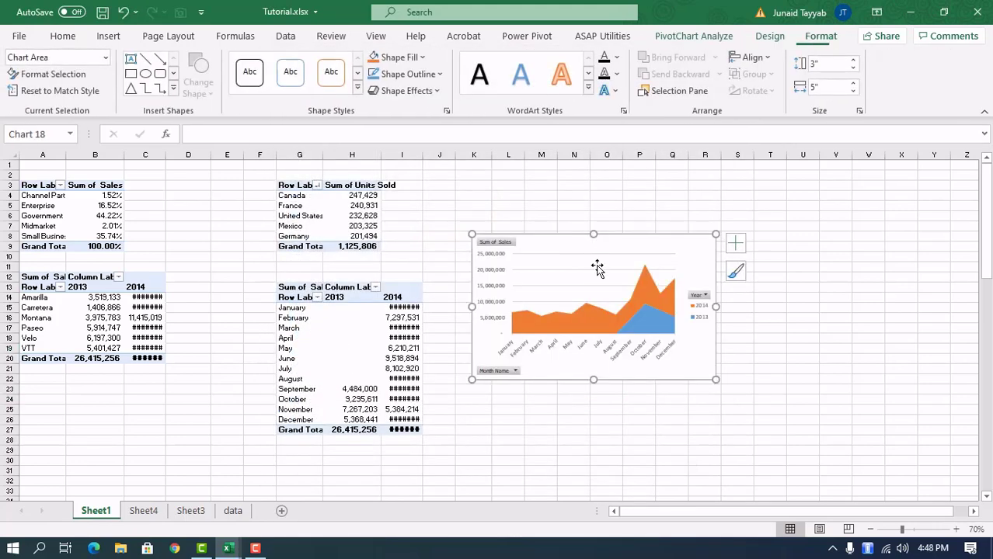
Place the monthly area chart on Sheet4 directly beneath the donut chart and nudge the map chart beside it.
click(603, 399)
click(144, 511)
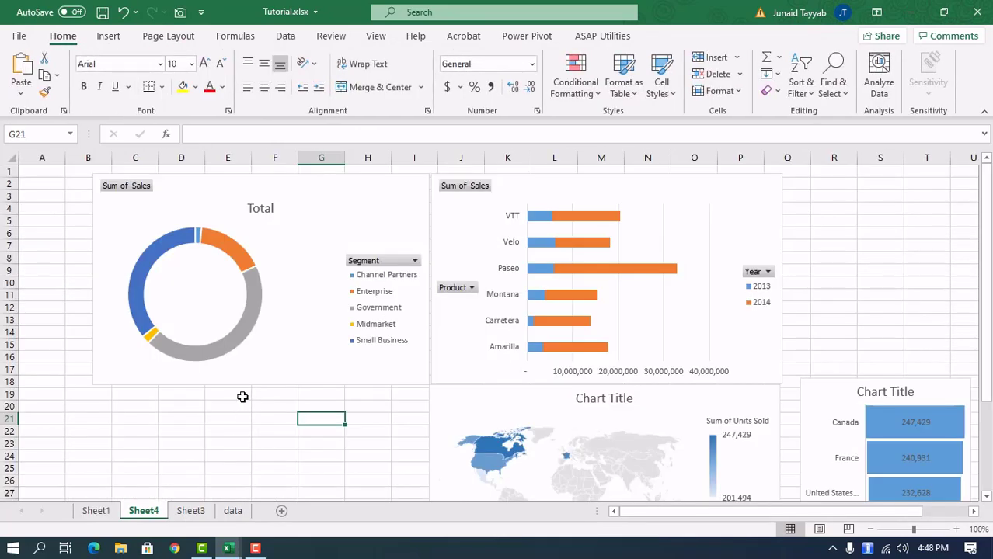
click(140, 405)
key(ctrl+v)
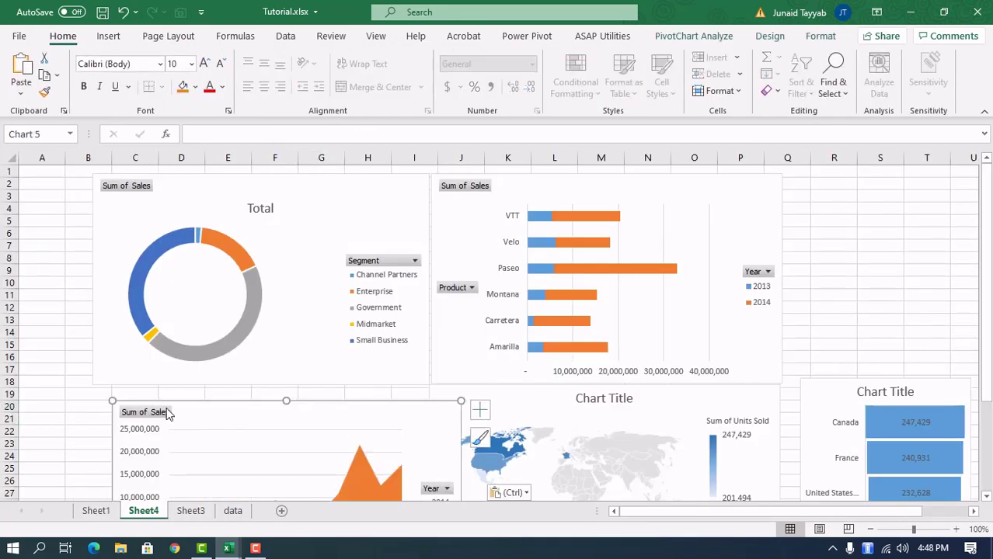
drag(181, 405, 146, 389)
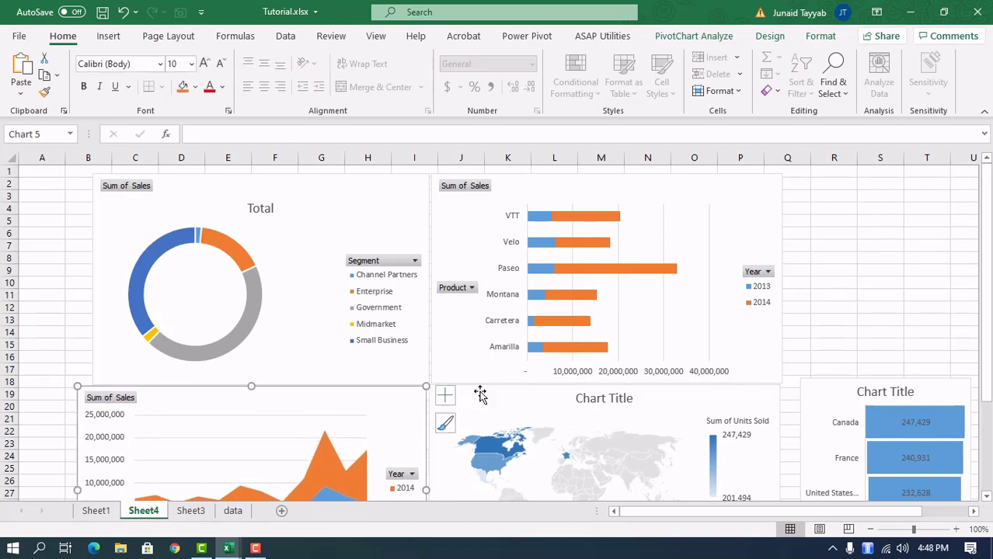
click(501, 390)
click(804, 296)
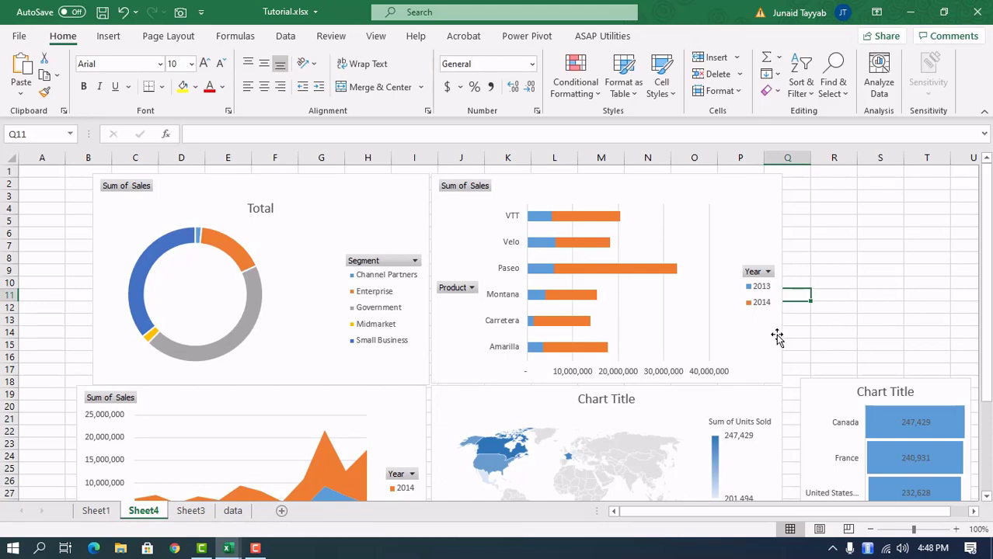
Add data labels to the 2014 and 2013 series of the product bar chart.
click(666, 324)
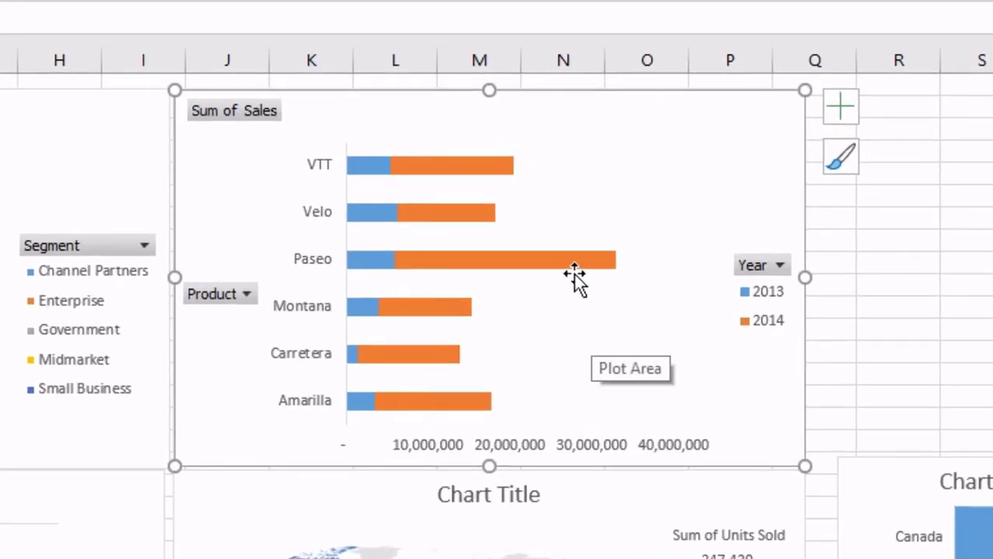
click(576, 264)
click(841, 111)
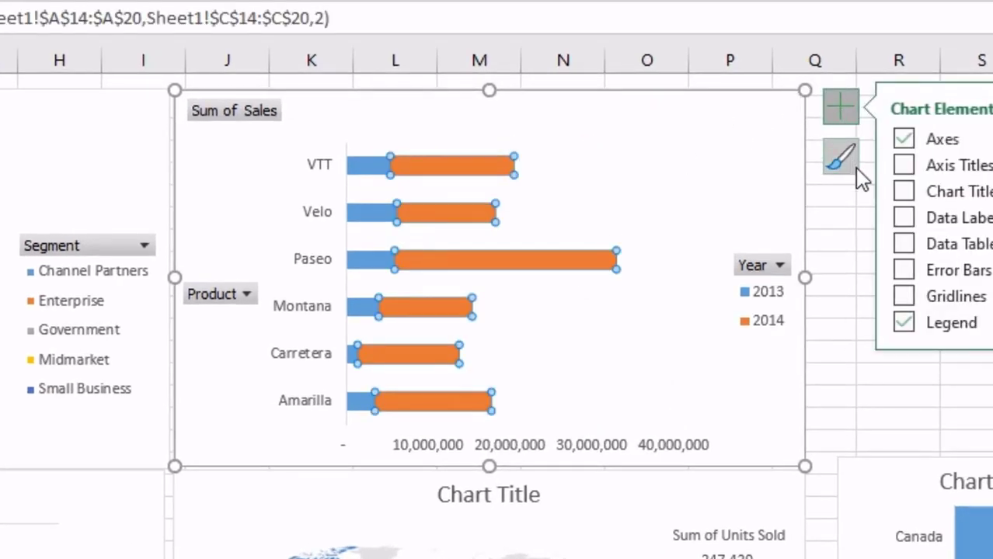
click(905, 219)
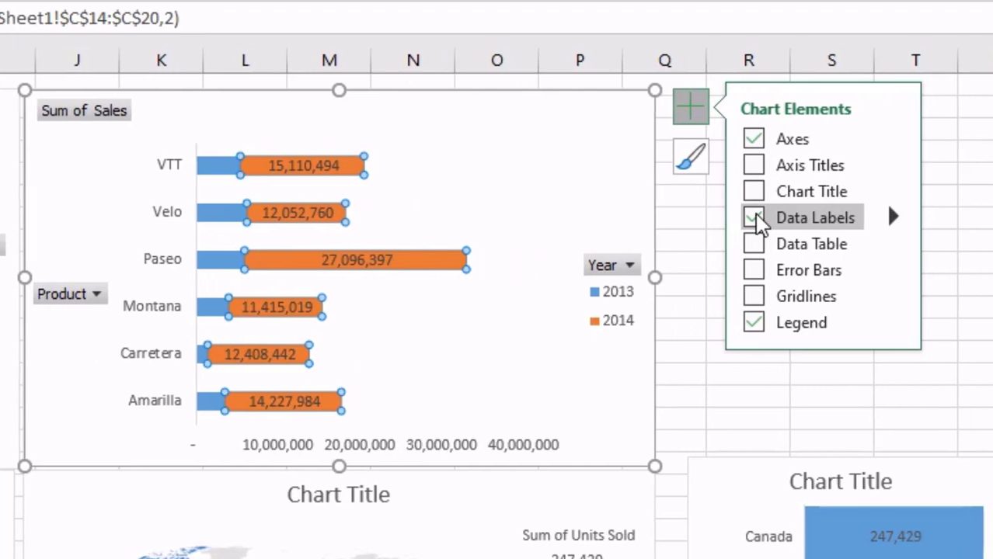
click(215, 216)
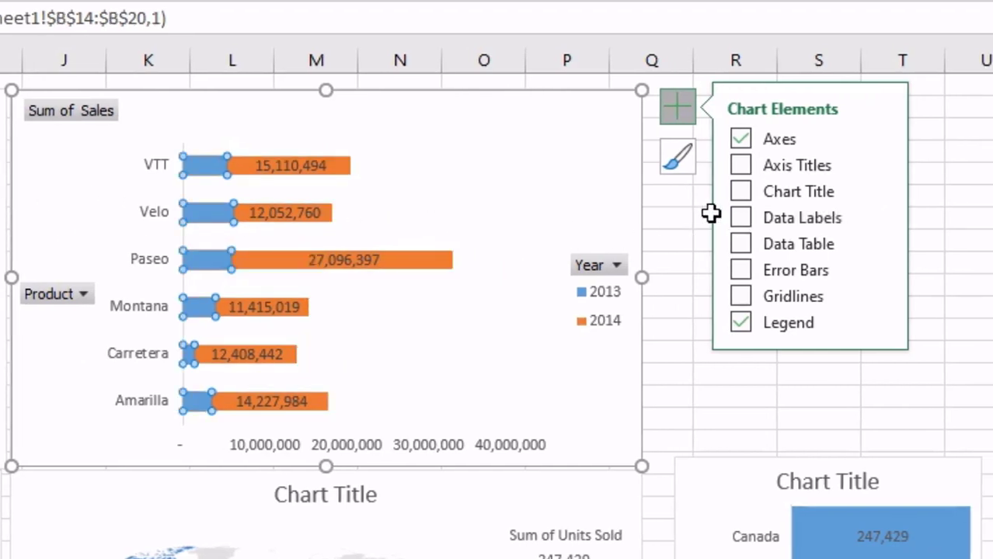
click(741, 219)
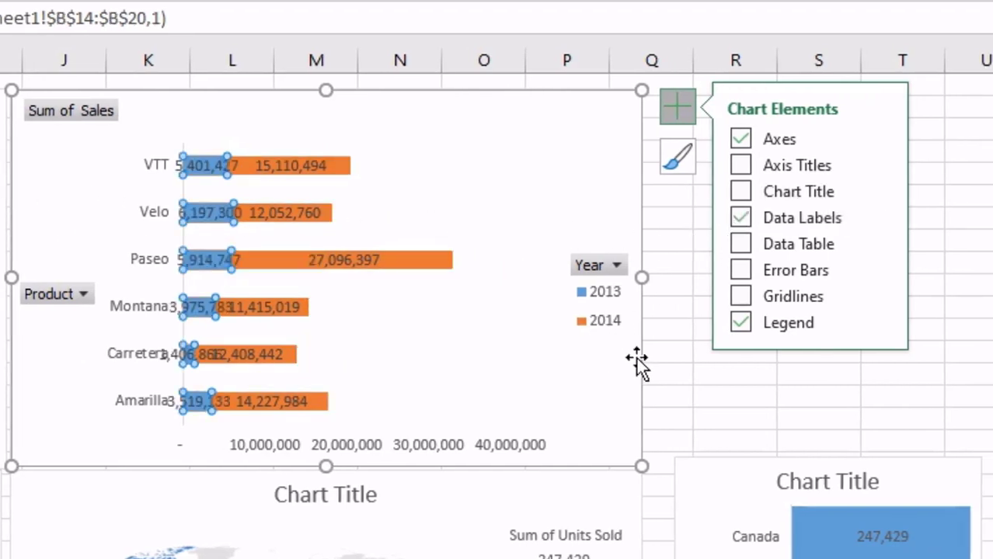
click(738, 373)
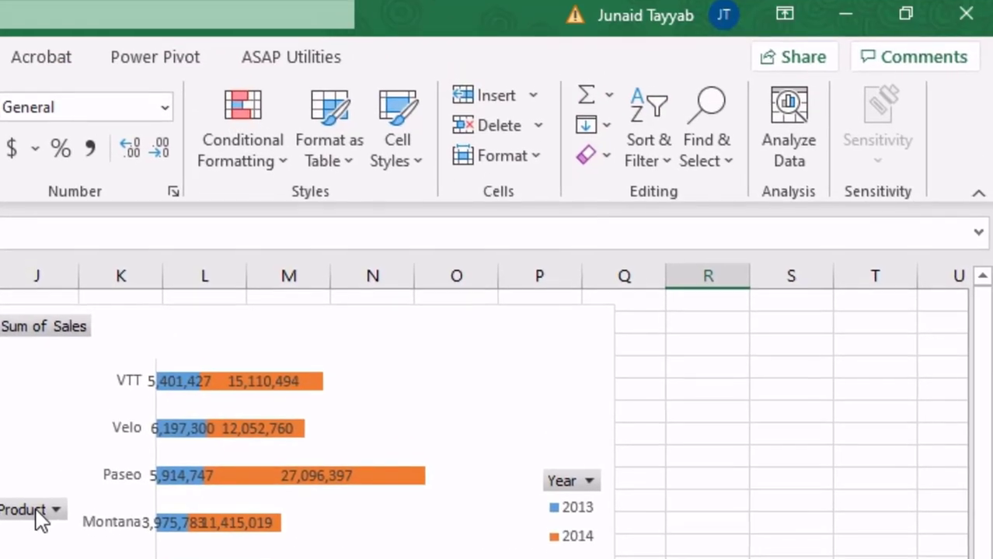
Hide all field buttons on the product bar chart.
click(63, 295)
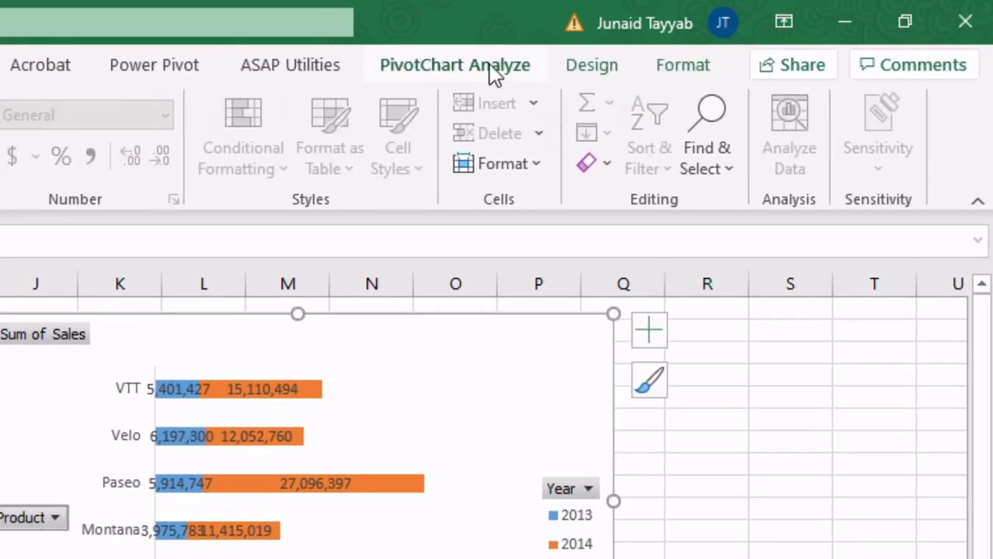
click(474, 66)
click(638, 109)
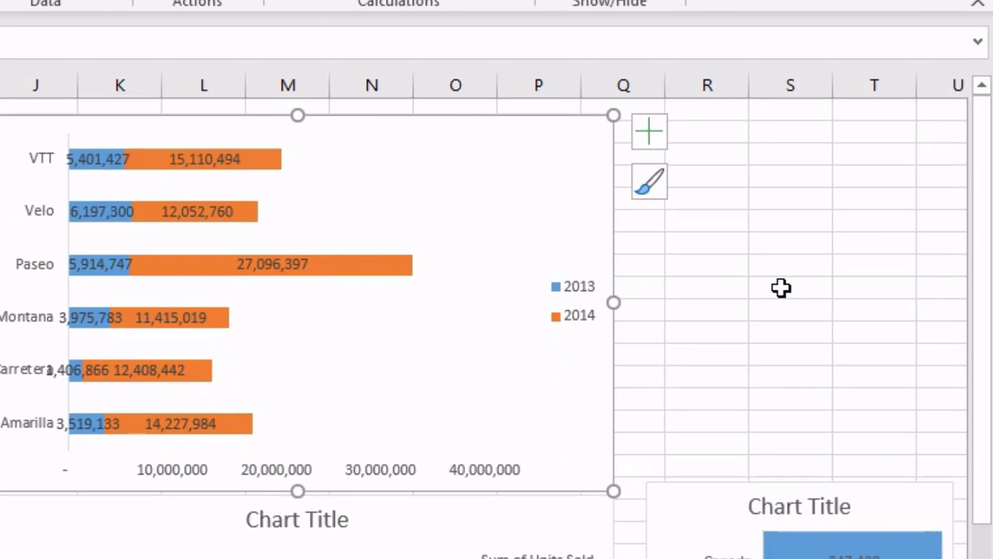
click(780, 288)
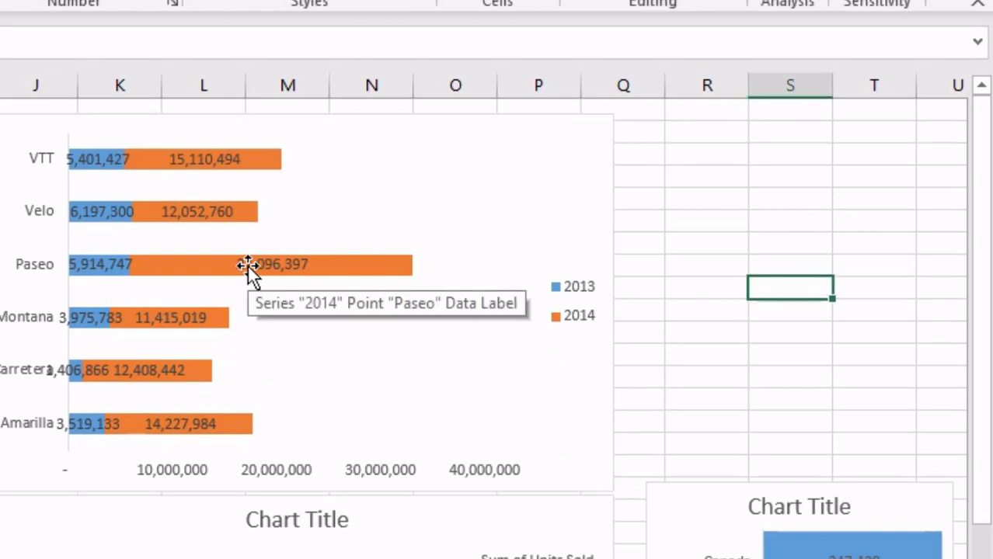
Set the display units of the product bar chart's value axis to Thousands.
click(289, 477)
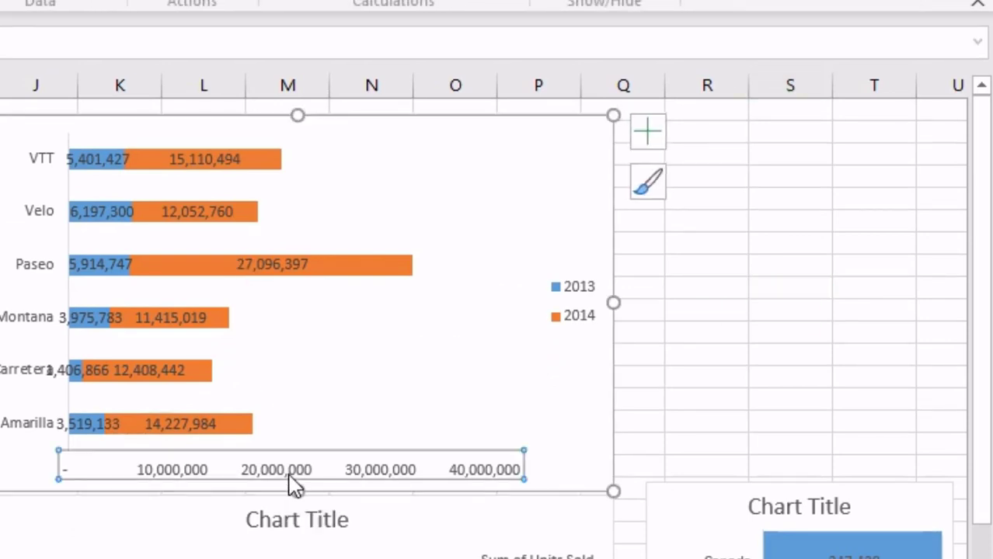
double_click(289, 477)
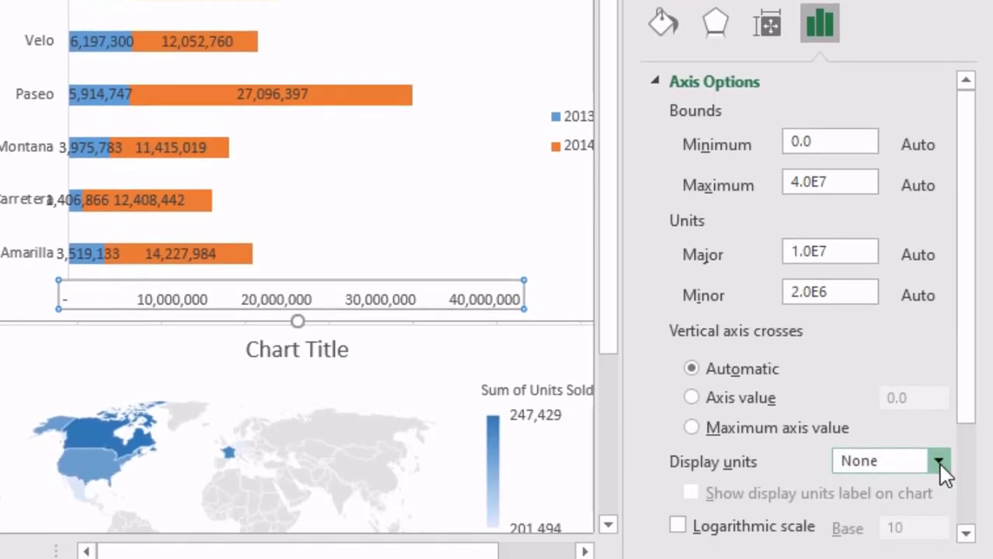
click(939, 463)
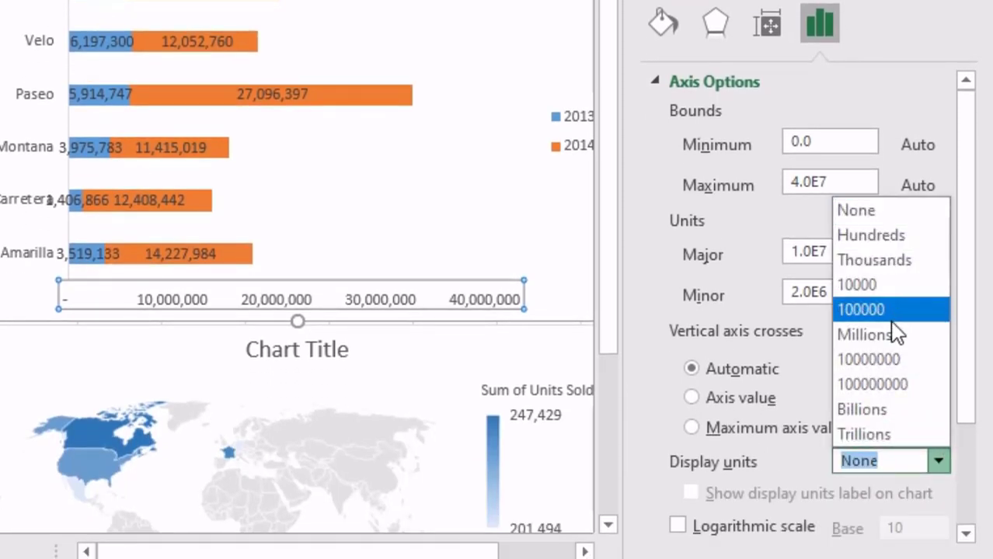
click(874, 259)
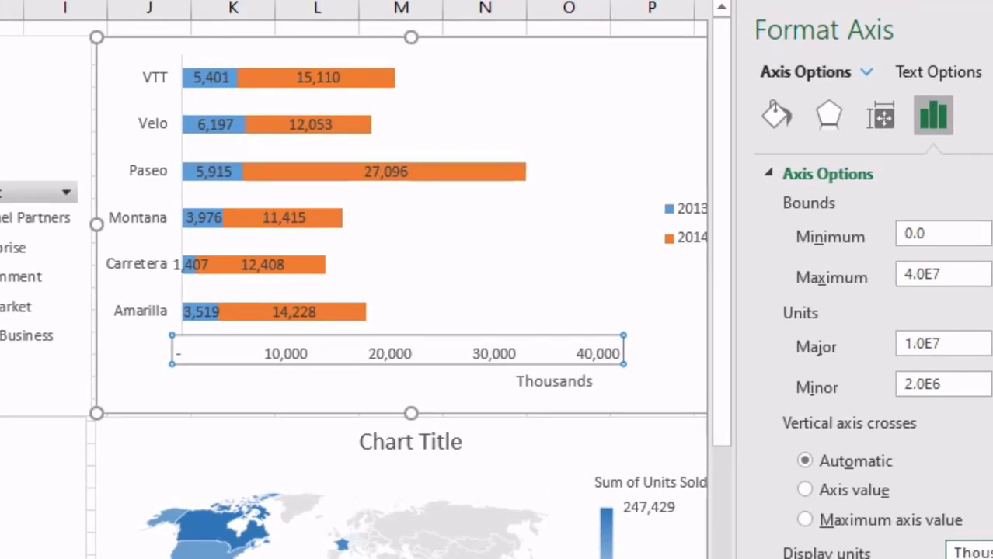
Fill the background of the product bar chart with a light gray theme color.
key(Escape)
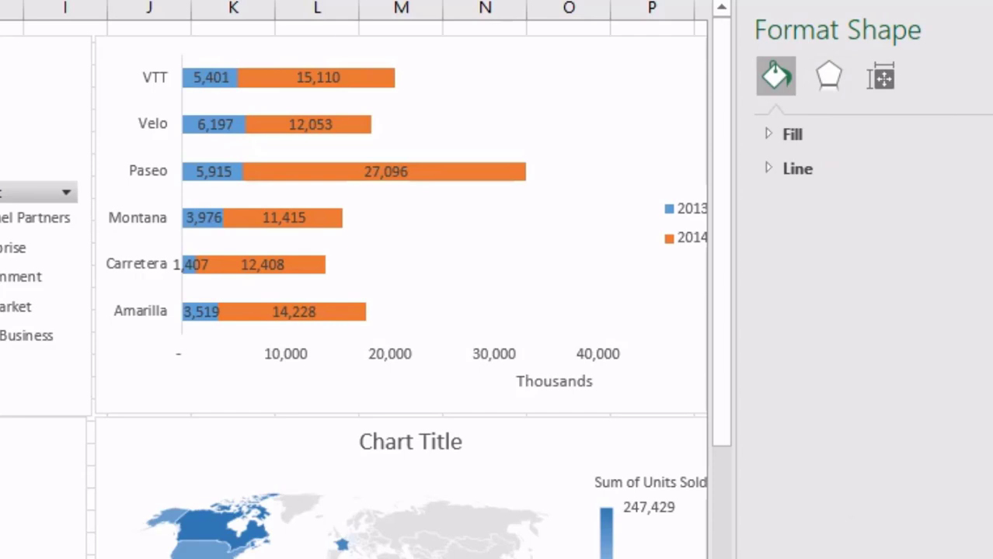
click(305, 82)
click(664, 98)
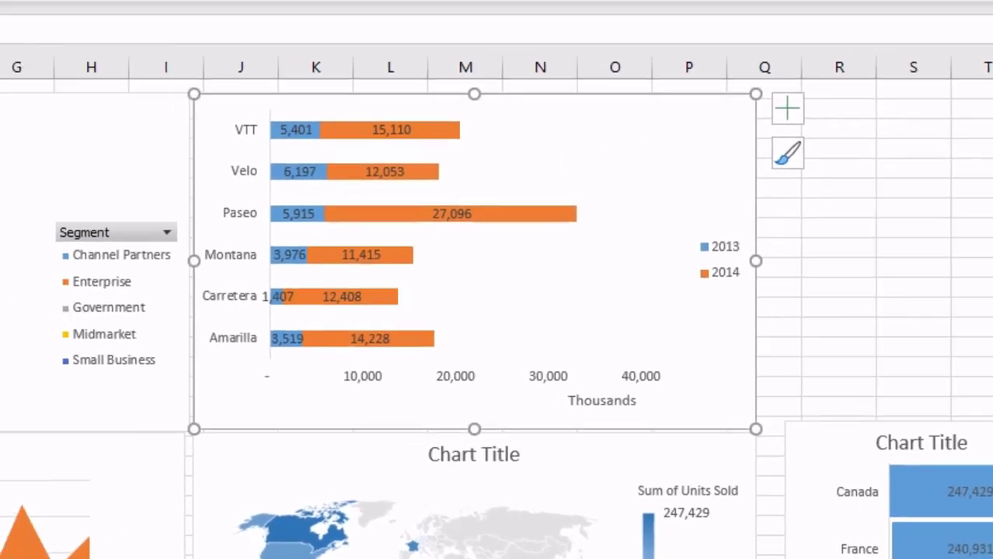
click(53, 73)
click(35, 187)
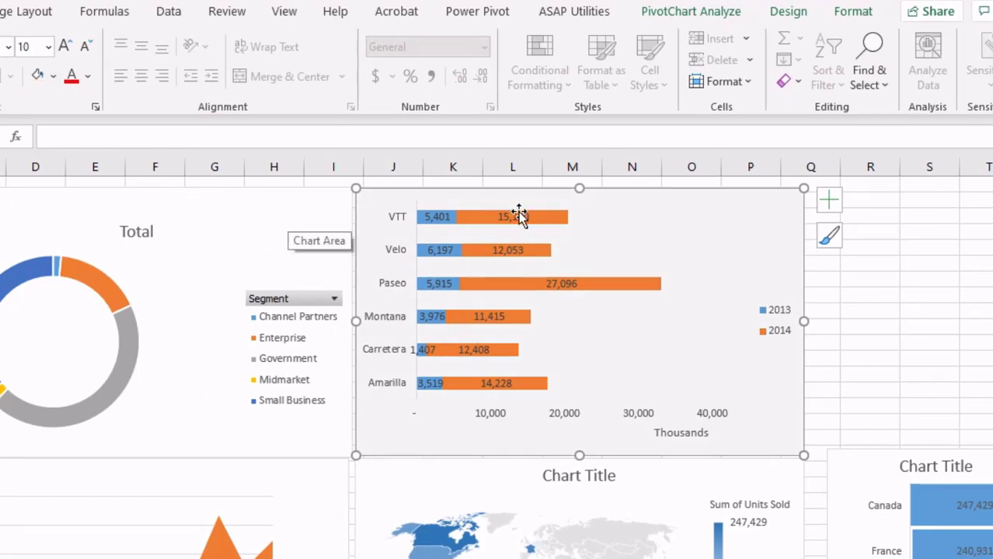
Recolor the 2014 series of the product bar chart light green.
click(548, 227)
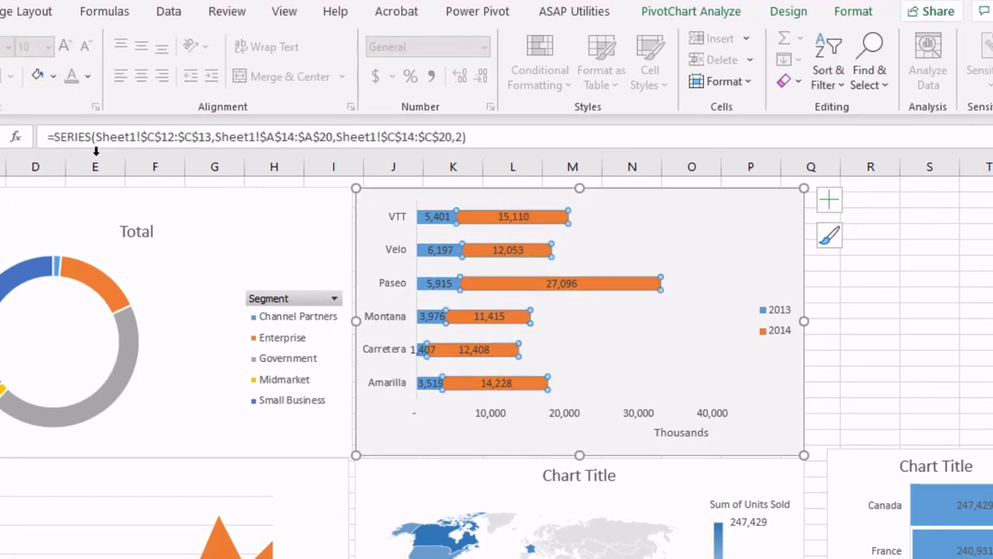
click(53, 78)
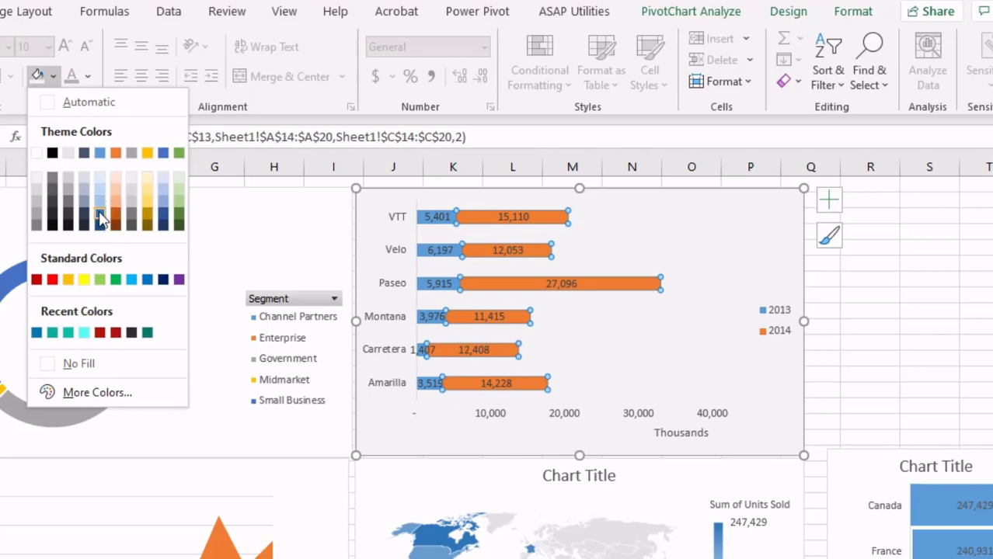
click(181, 203)
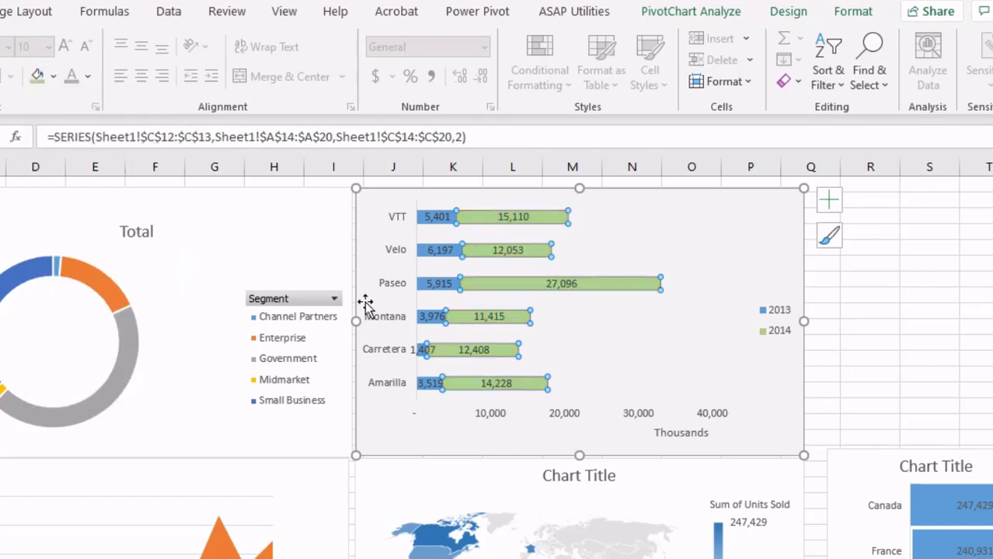
click(881, 297)
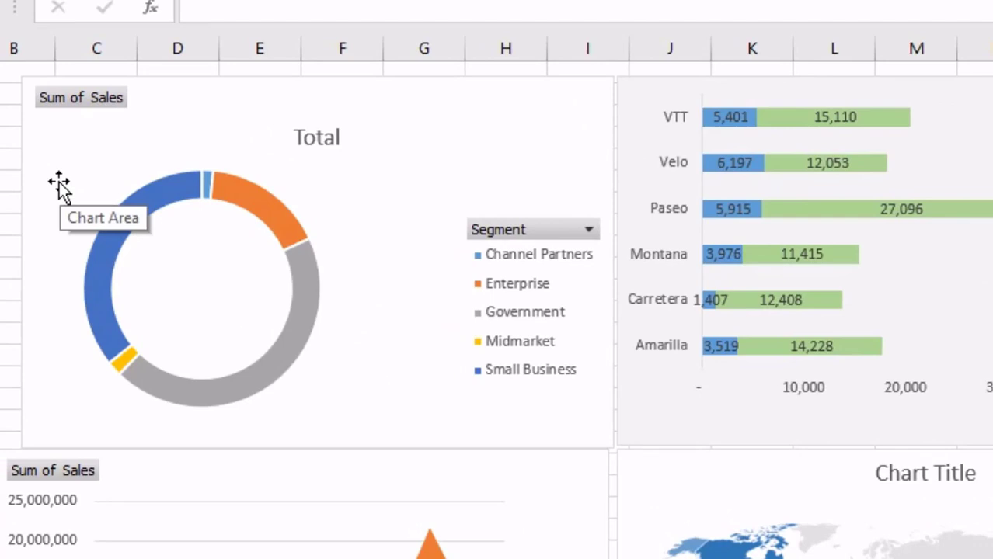
Add data labels to the segment donut chart and include the category name in them along with the value.
click(59, 185)
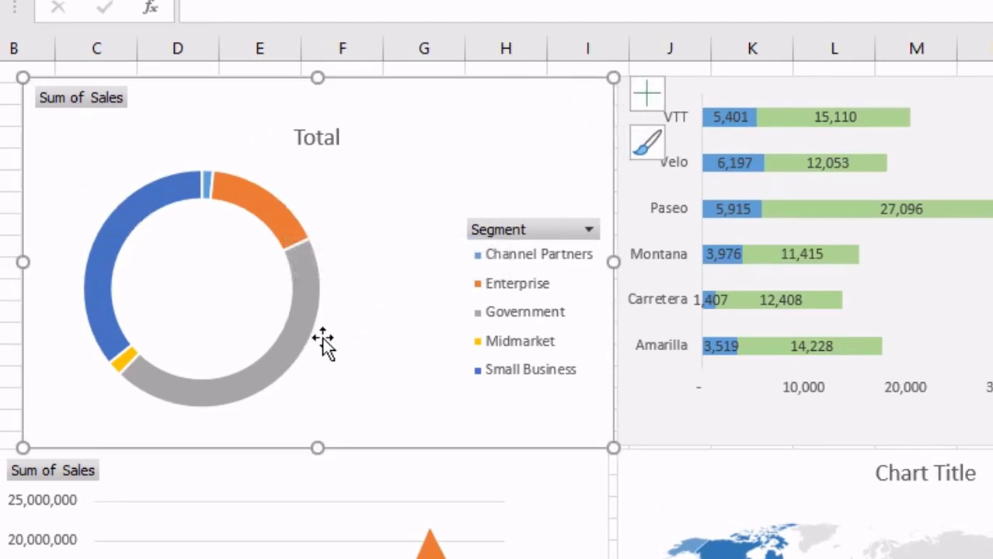
click(300, 321)
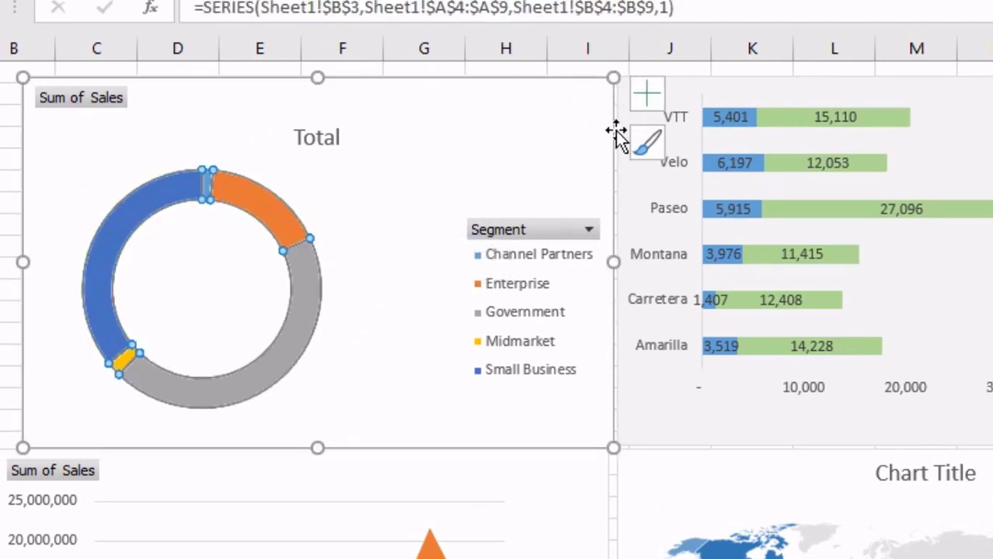
click(650, 95)
click(710, 152)
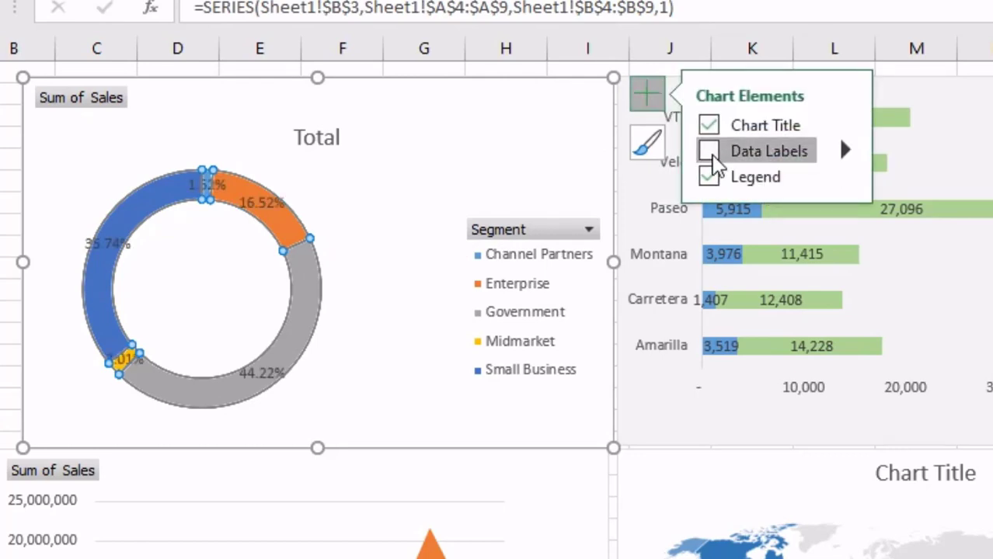
click(873, 151)
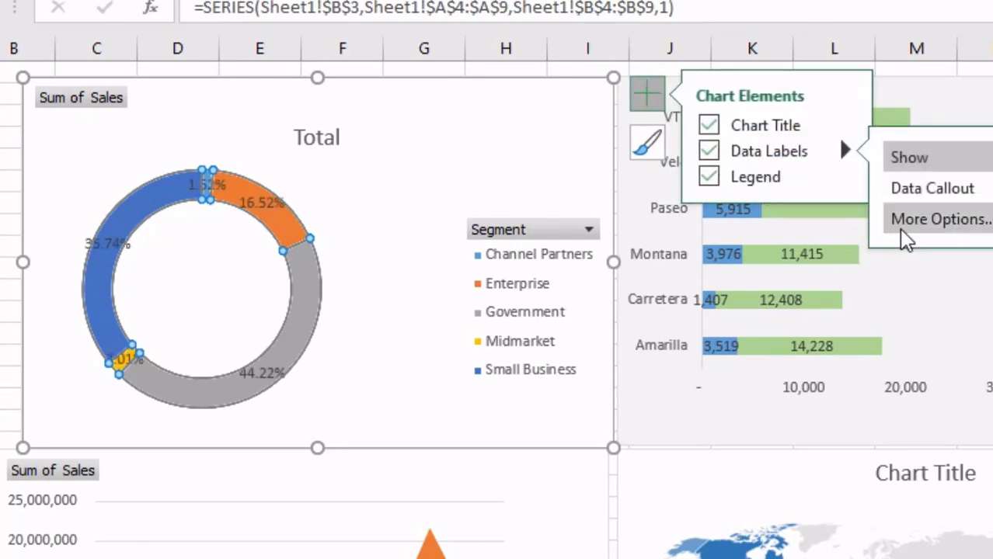
click(924, 219)
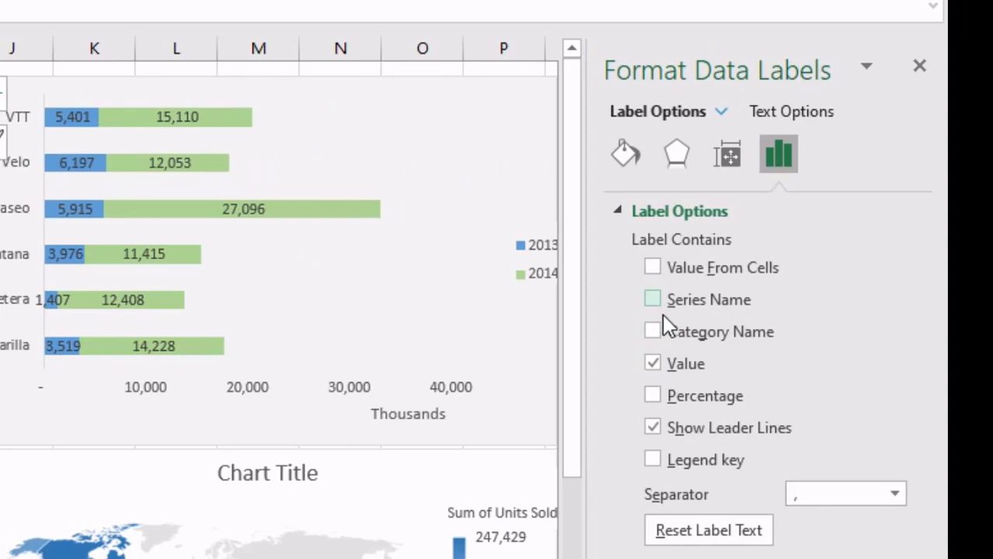
click(662, 330)
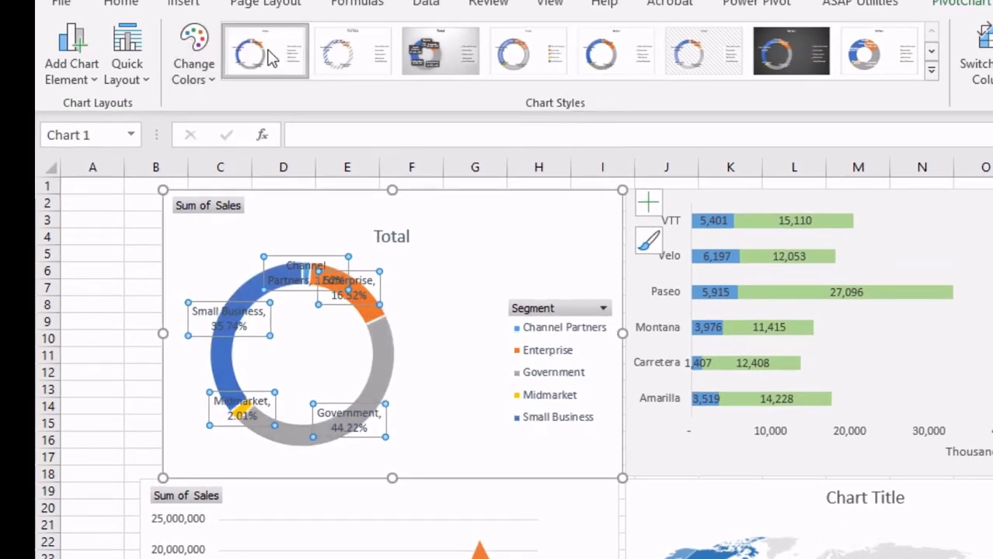
Move the donut chart's data labels off the ring so they sit around its outer edge.
click(123, 254)
click(223, 306)
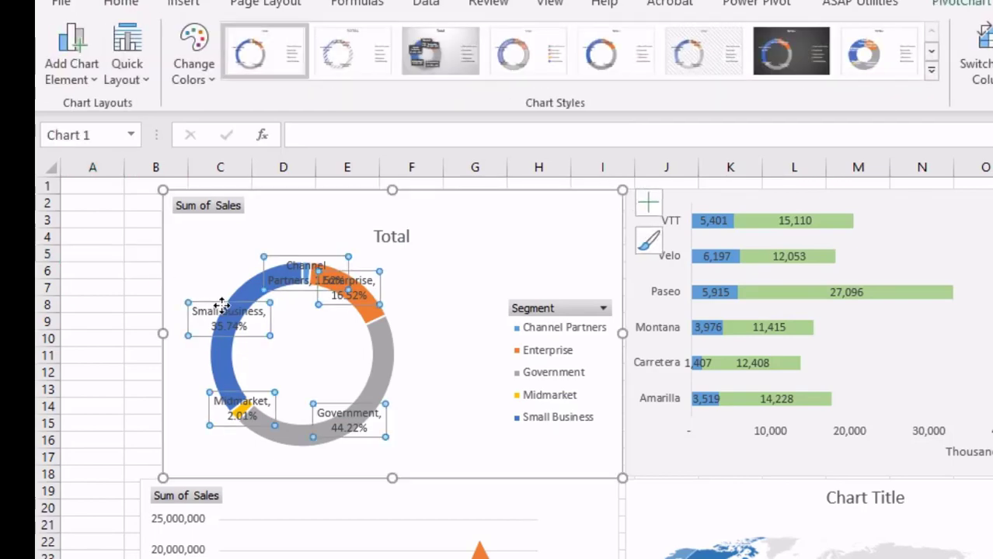
click(92, 338)
Hide all field buttons on the segment donut chart.
click(546, 309)
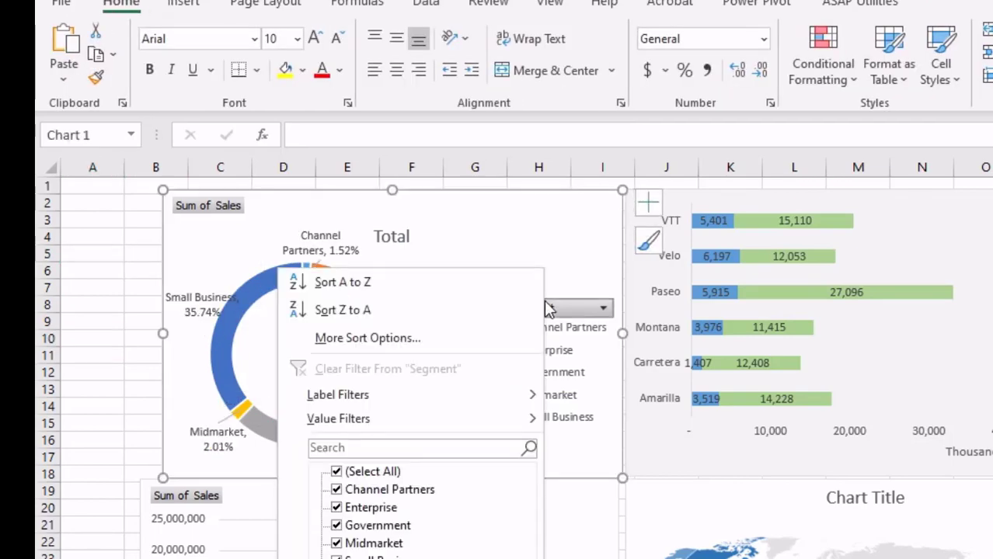
click(547, 308)
click(963, 4)
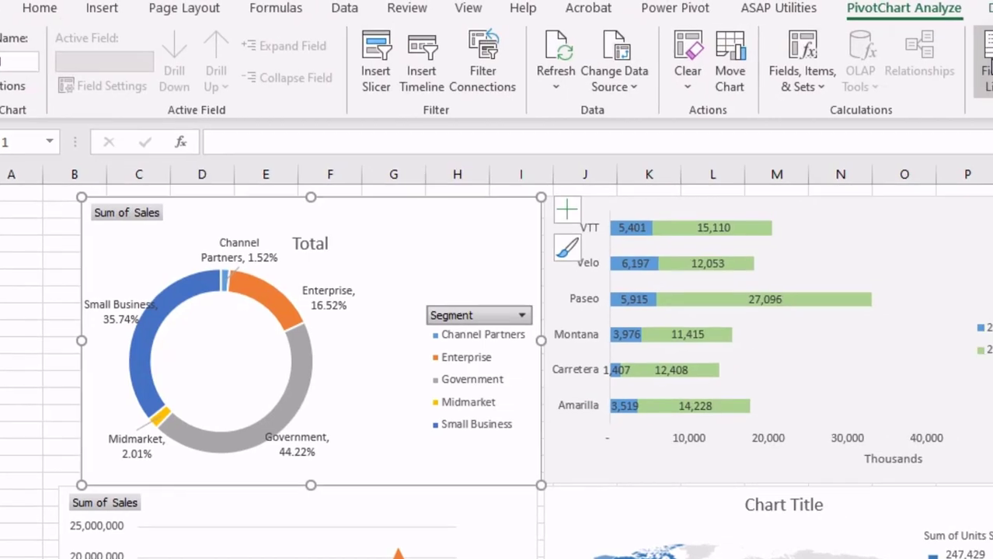
click(935, 59)
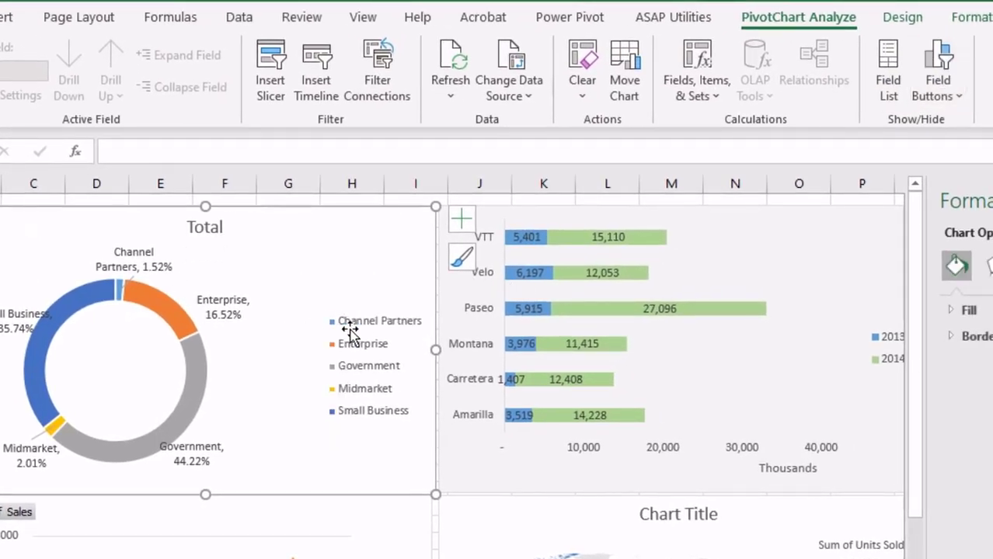
Delete the legend and the chart title from the segment donut chart.
click(339, 333)
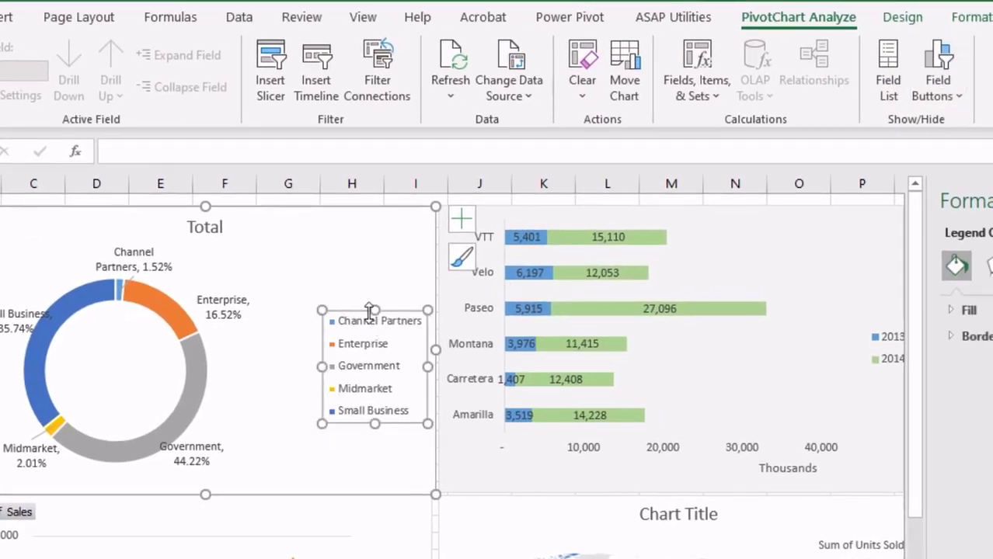
key(Delete)
key(Escape)
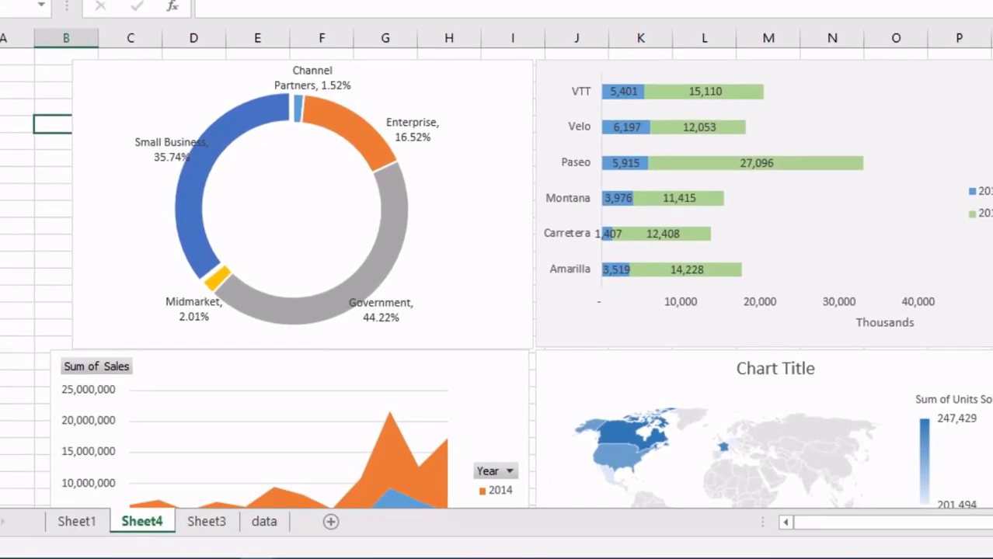
Remove the gridlines from the monthly area chart and add data labels to its series.
scroll(497, 272, down, 3)
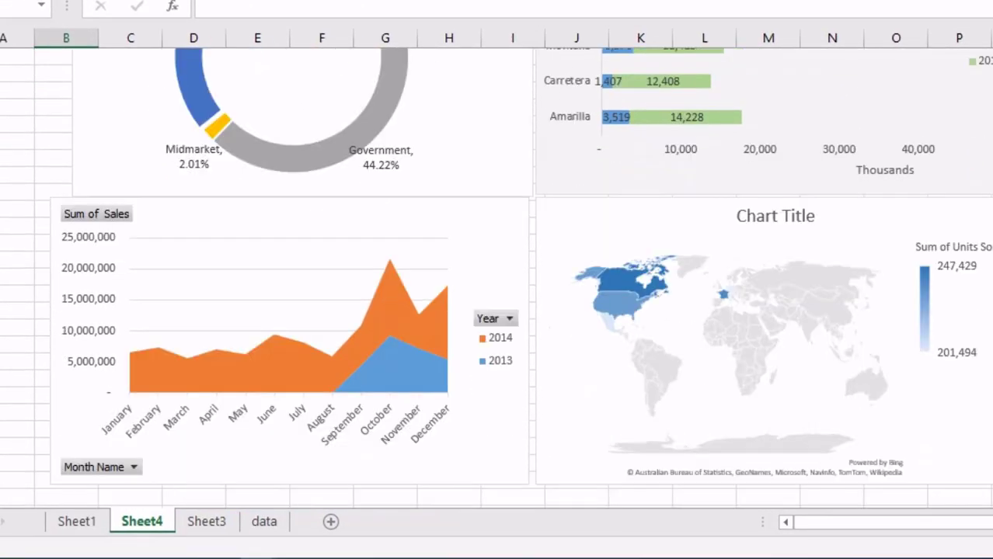
click(403, 311)
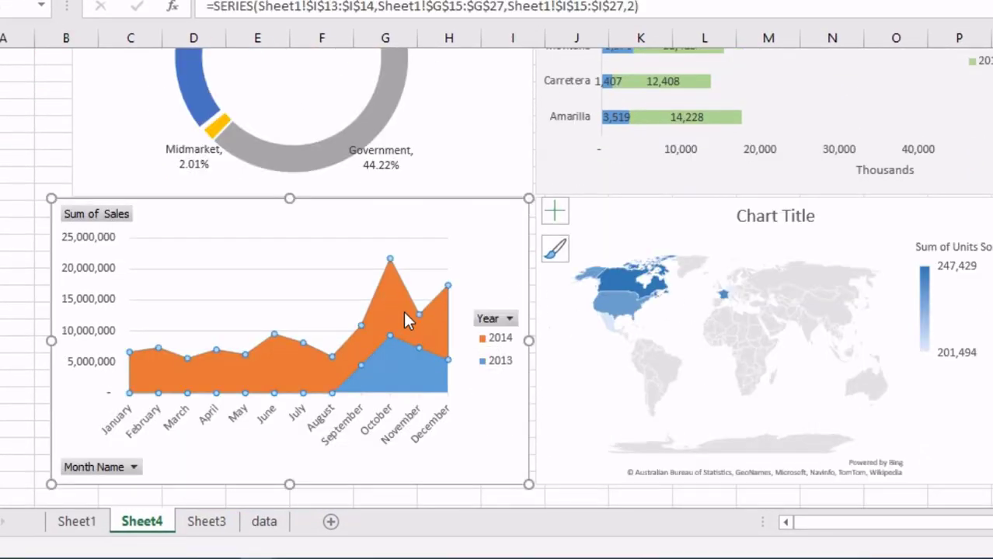
click(325, 243)
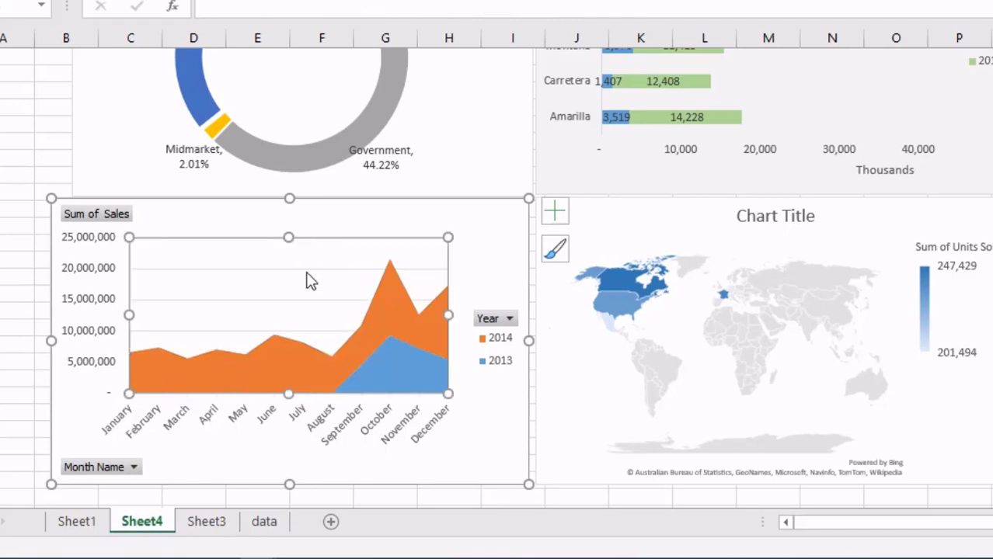
click(314, 271)
key(Delete)
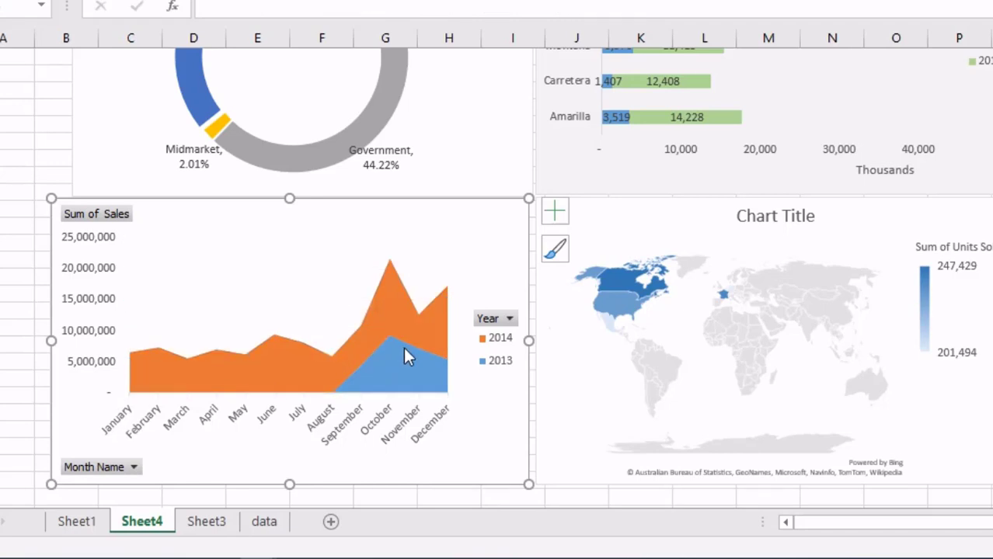
click(554, 211)
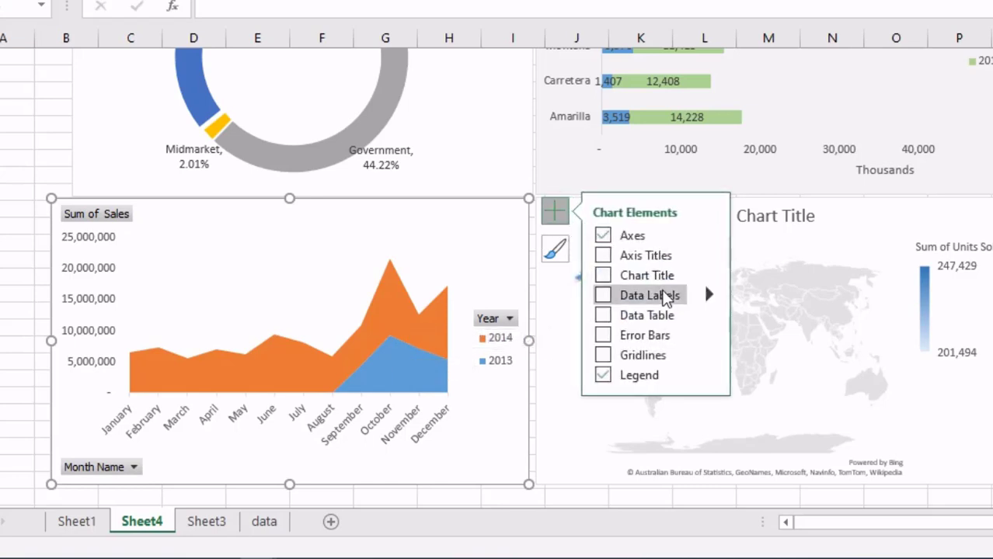
click(602, 297)
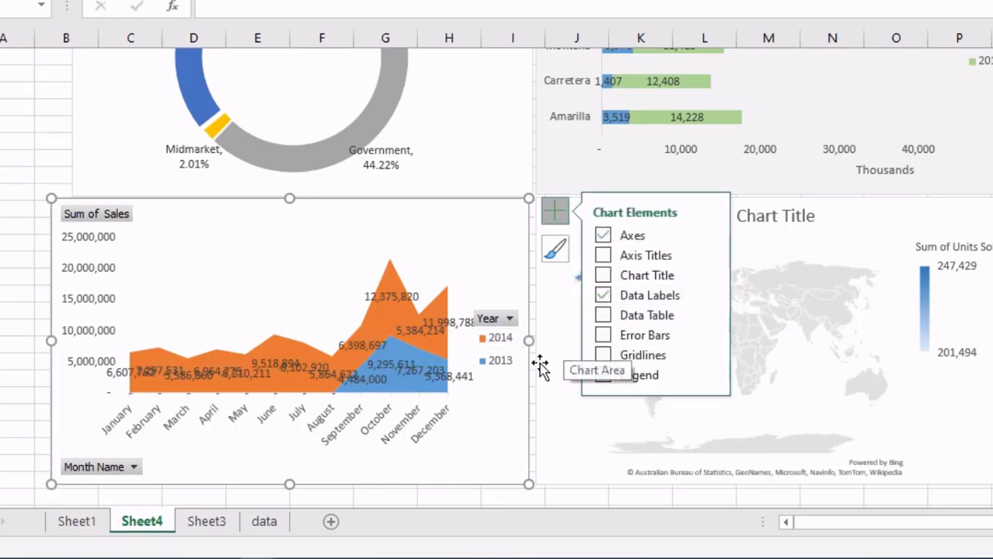
Set the display units of the monthly area chart's value axis to 100000.
click(91, 276)
double_click(91, 277)
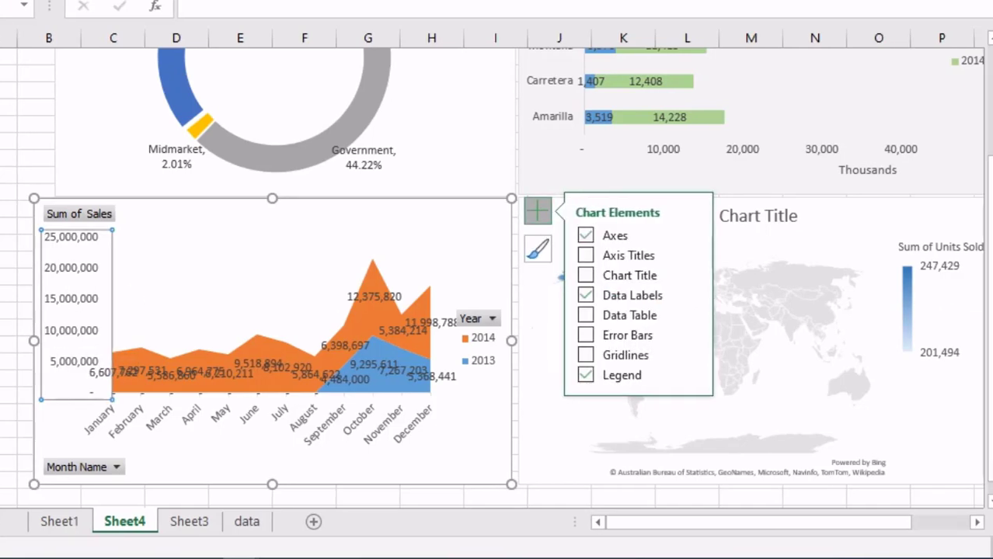
click(974, 453)
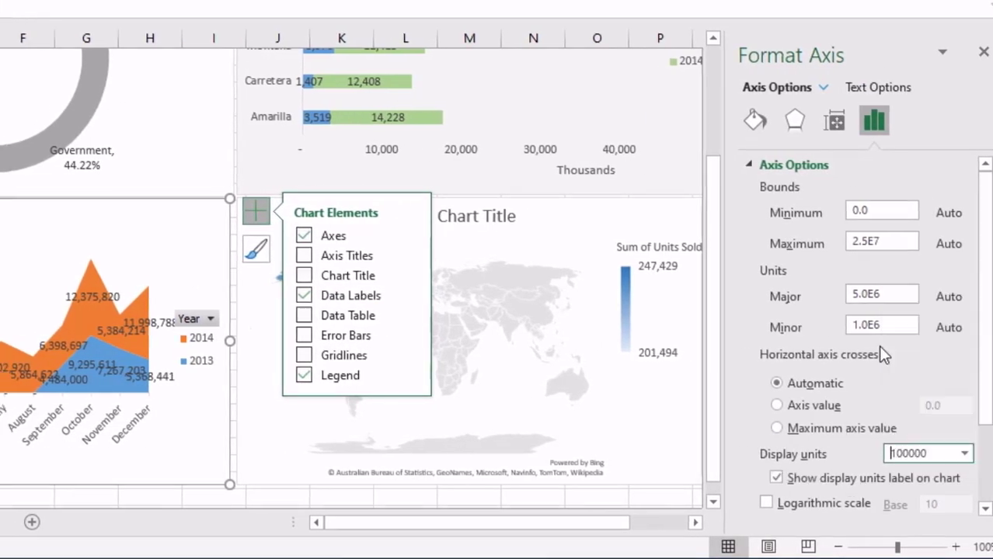
click(967, 339)
click(53, 264)
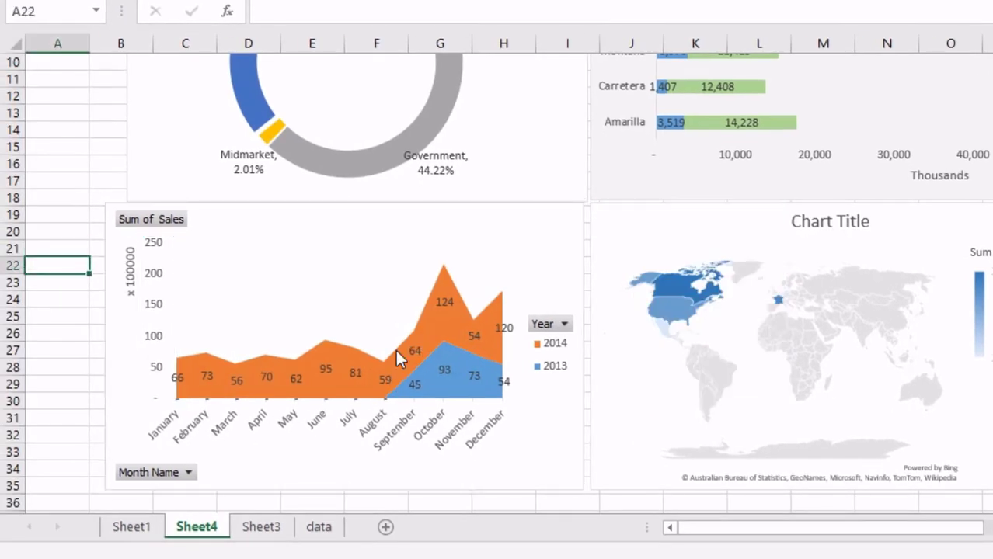
click(445, 336)
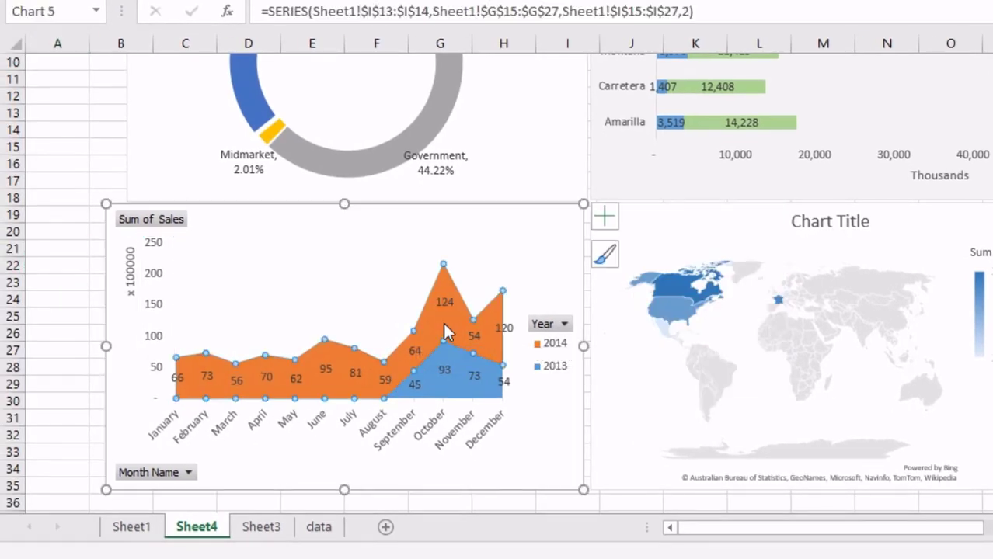
click(73, 161)
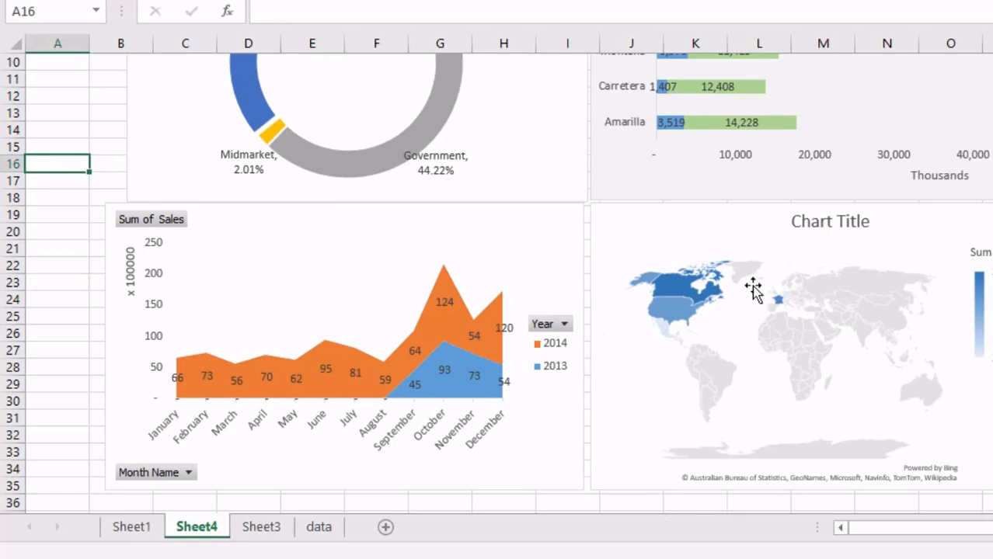
Set the map chart to show all map labels and limit its map area to only regions with data.
click(825, 285)
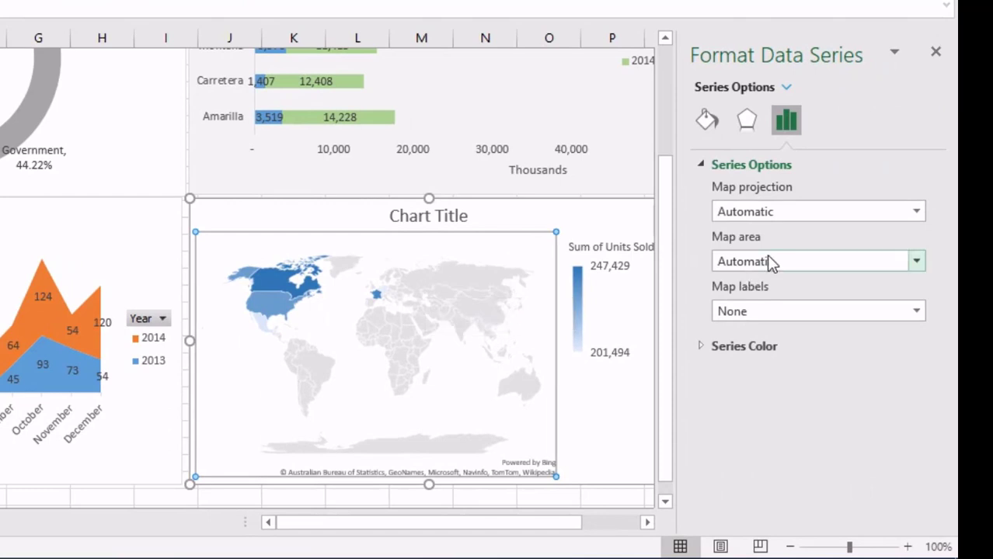
click(793, 313)
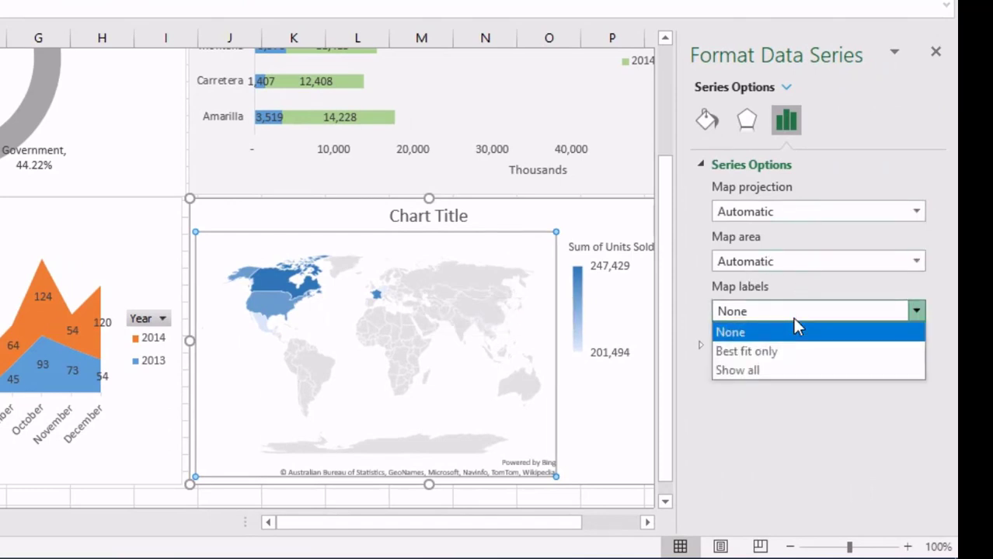
click(787, 265)
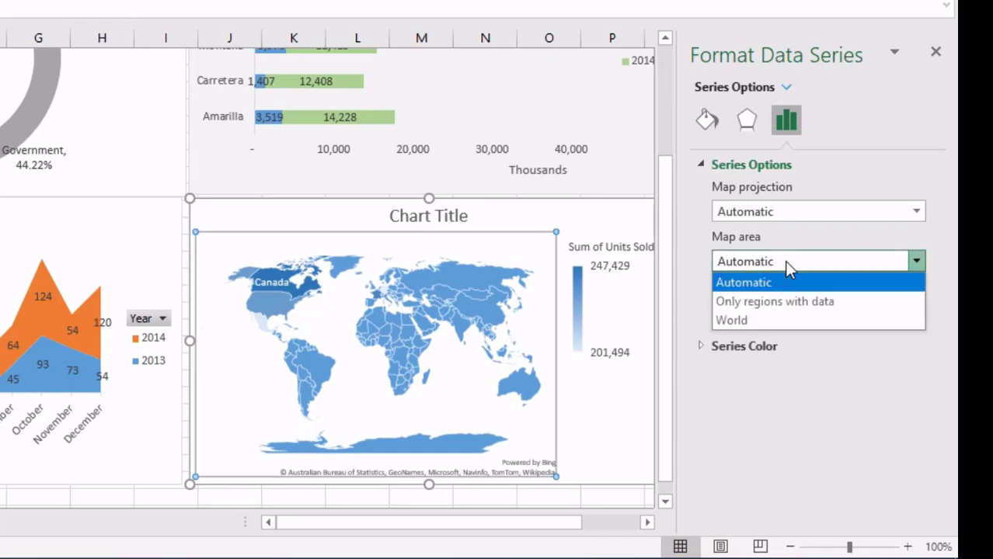
click(784, 301)
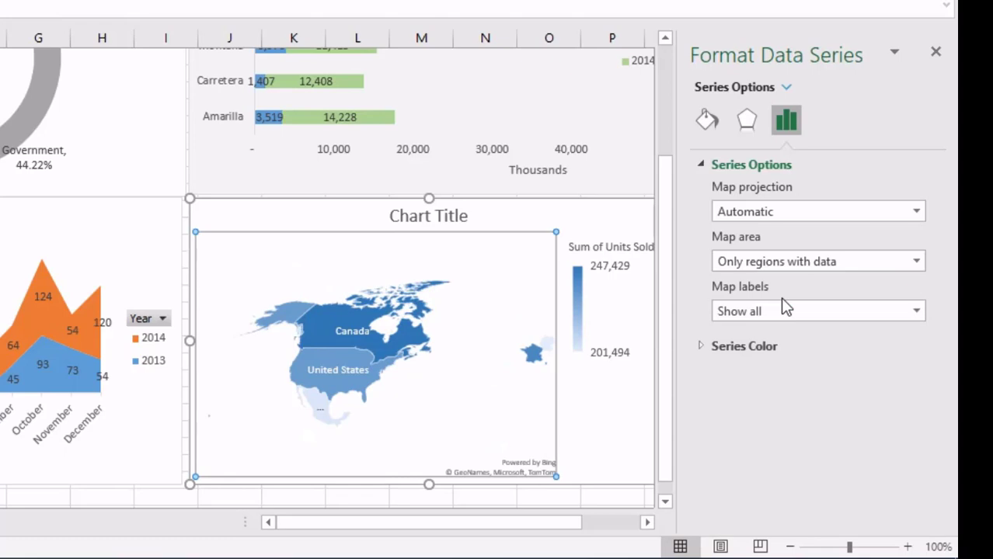
Set the map chart's series colors to teal for the minimum and dark blue for the maximum, and delete its chart title.
click(734, 349)
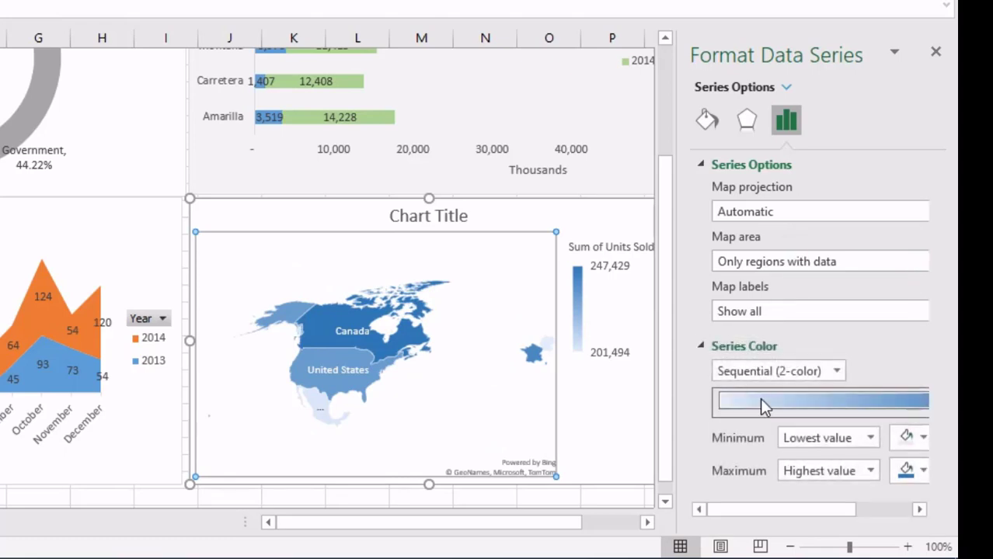
click(921, 438)
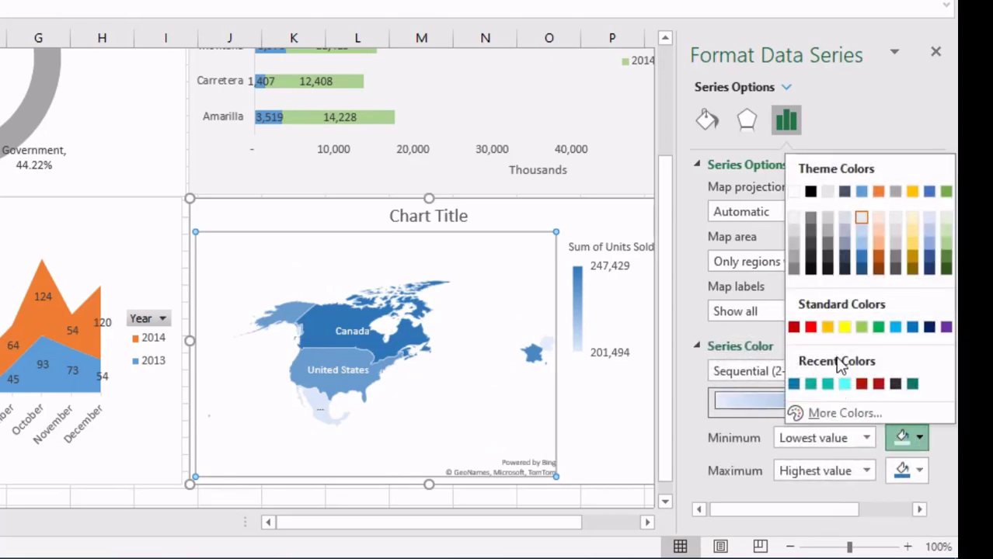
click(810, 384)
click(911, 471)
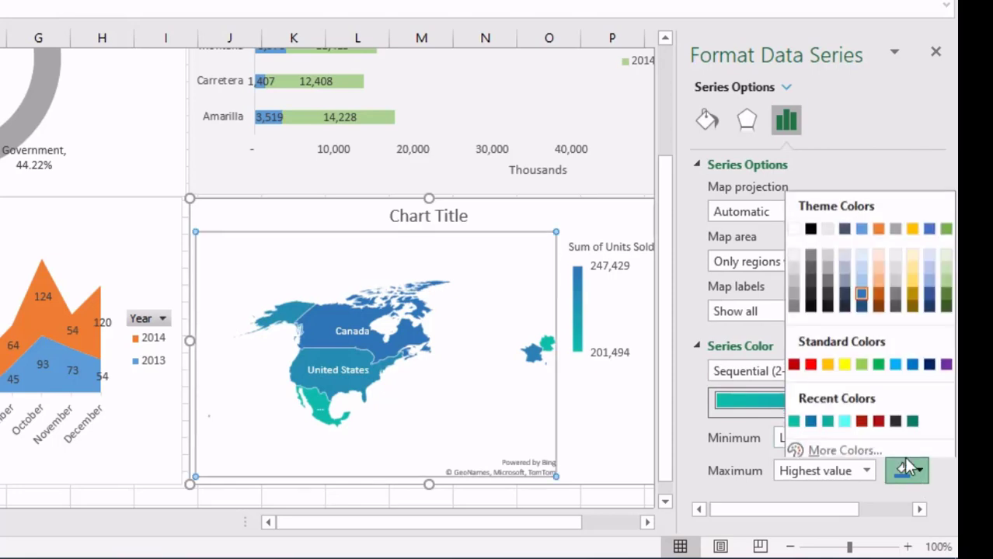
click(810, 417)
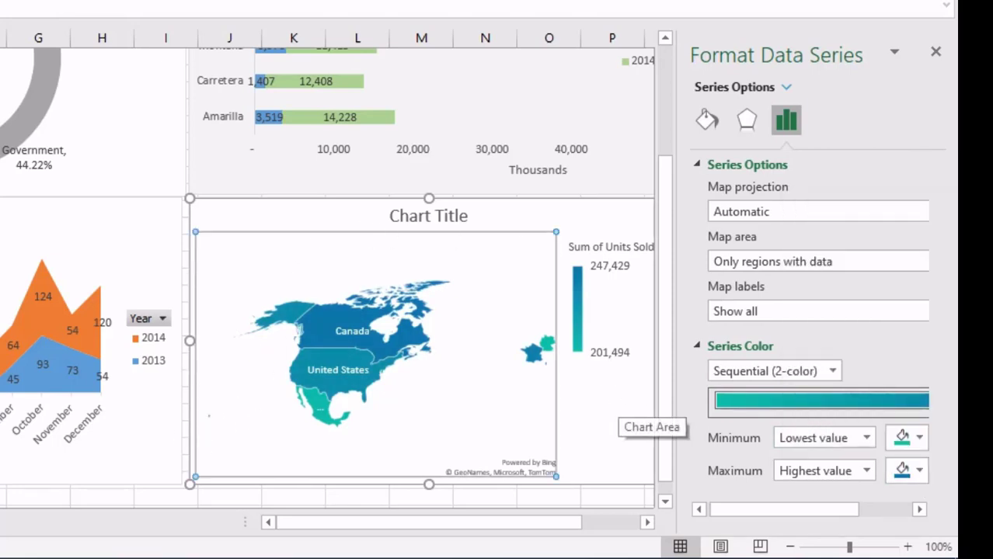
click(452, 157)
click(932, 49)
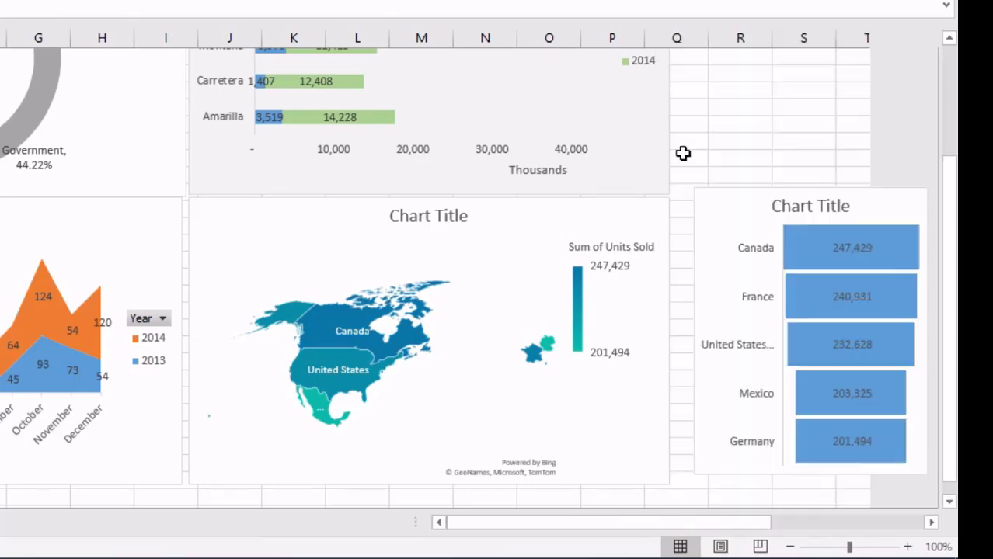
click(428, 217)
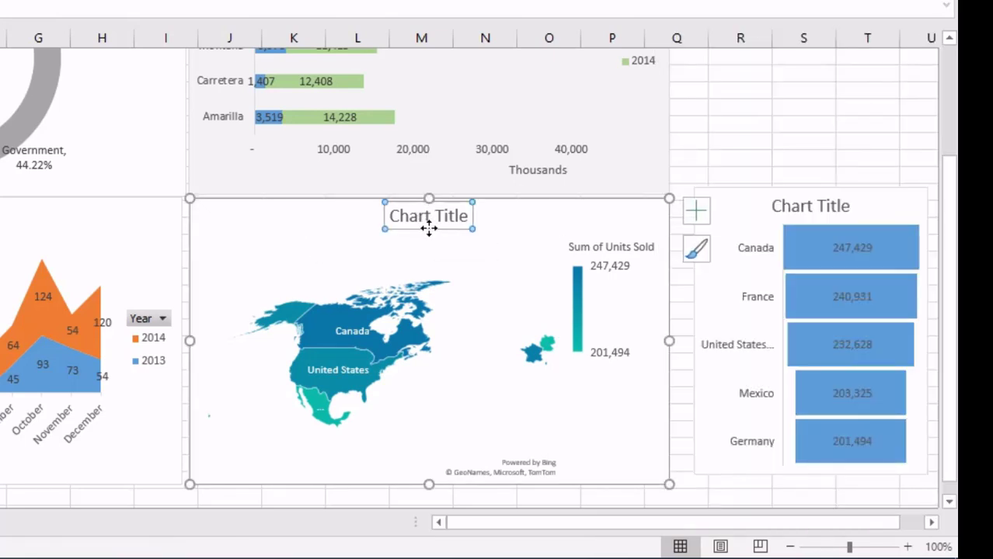
key(Delete)
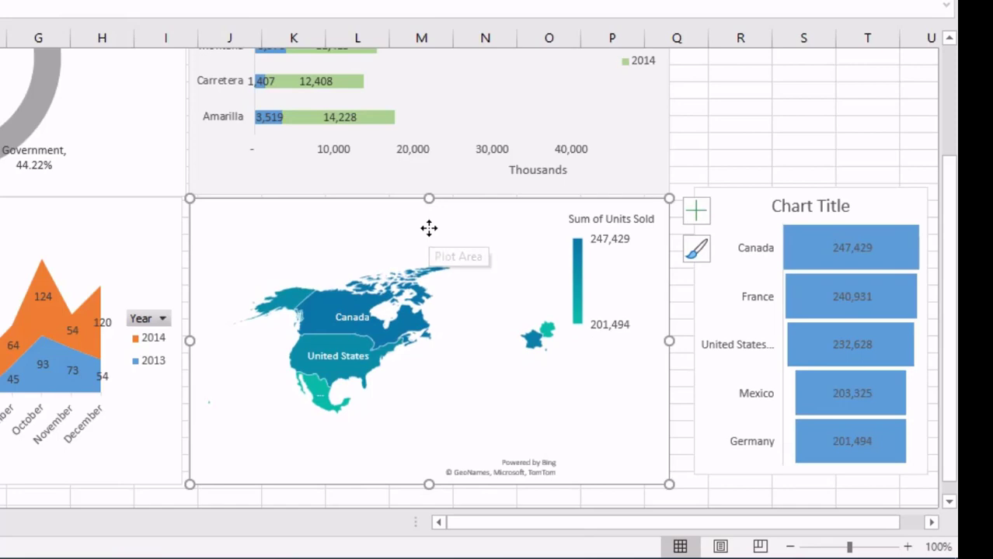
Delete the country category axis from the funnel chart.
click(773, 212)
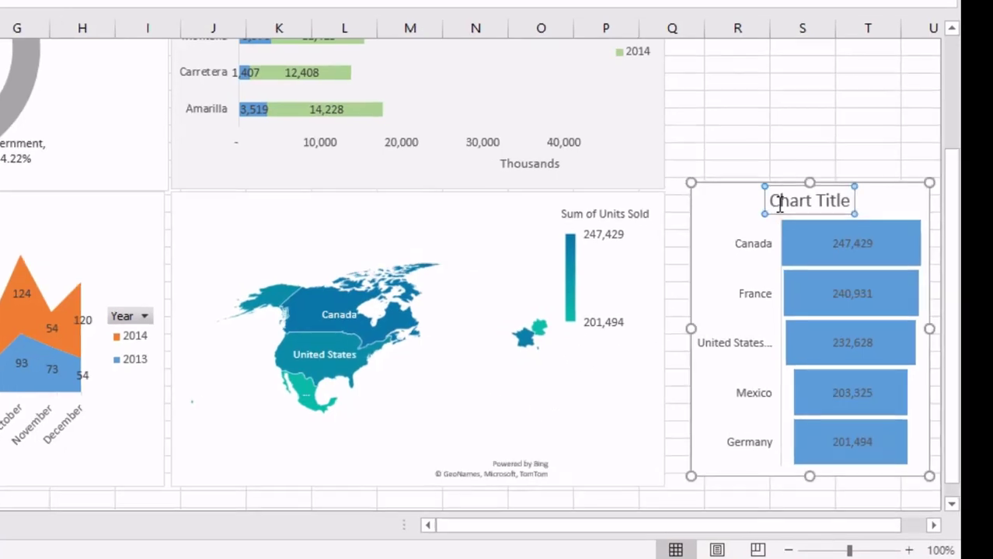
drag(811, 207, 747, 248)
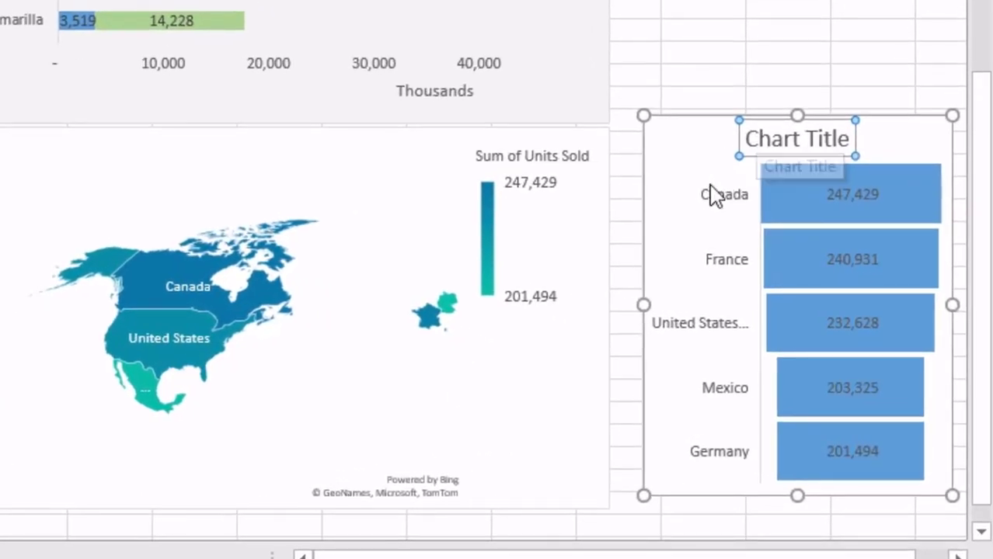
click(727, 207)
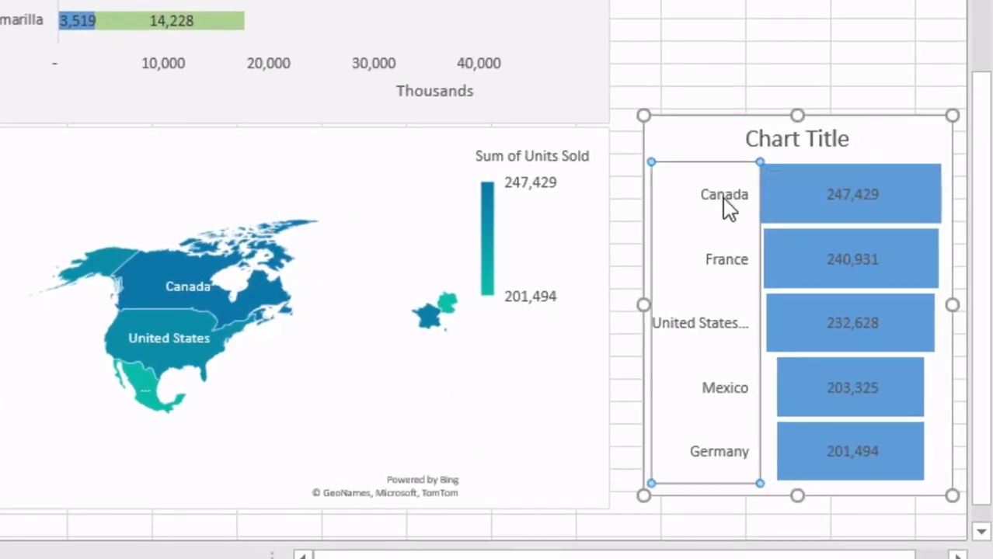
key(Delete)
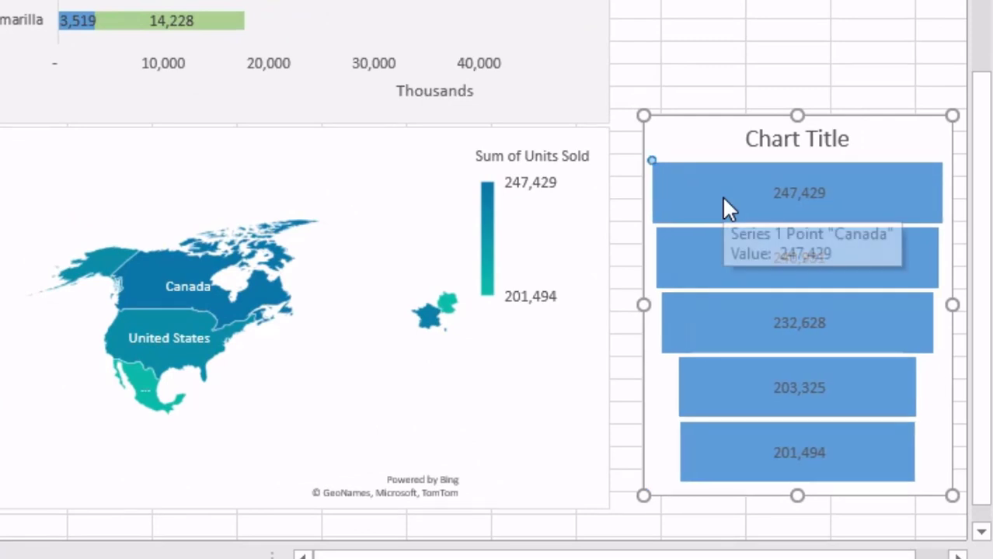
Show the category name along with the value in the funnel chart's data labels, separated by a new line.
click(763, 194)
mouse_move(815, 232)
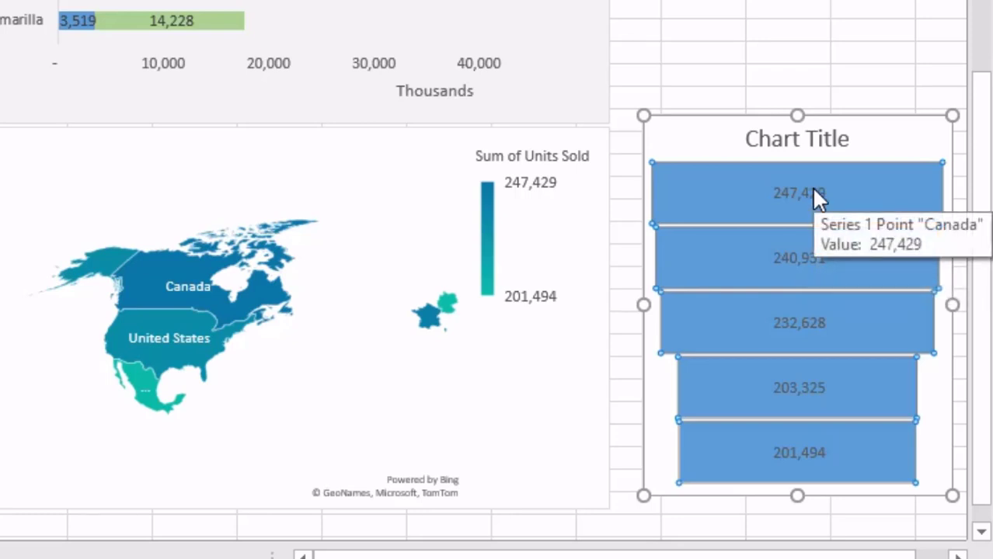
scroll(473, 280, right, 1)
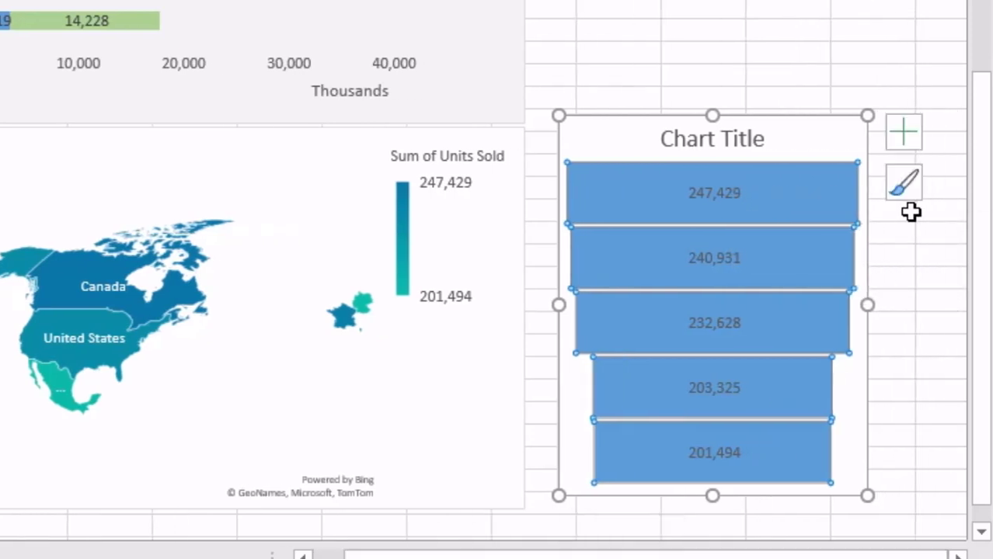
click(915, 146)
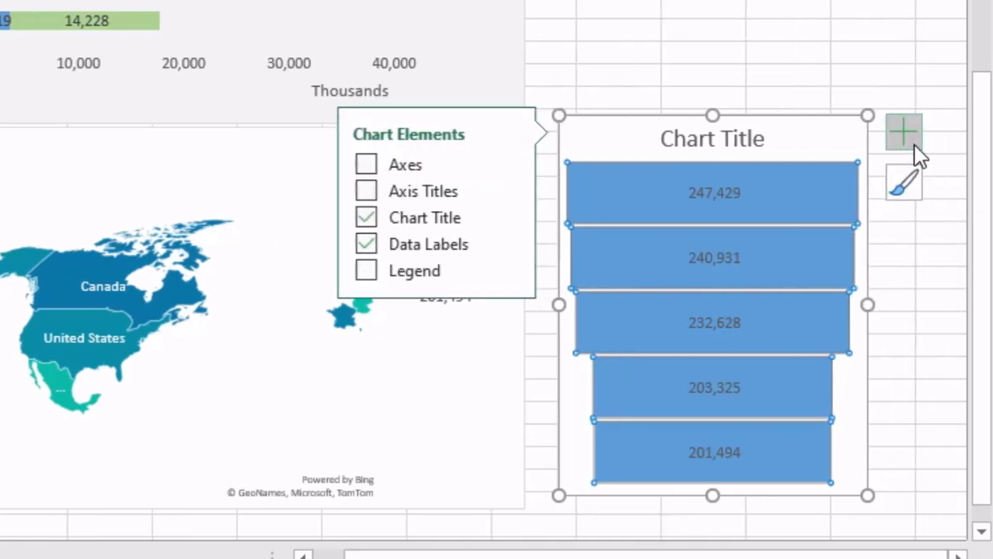
click(510, 244)
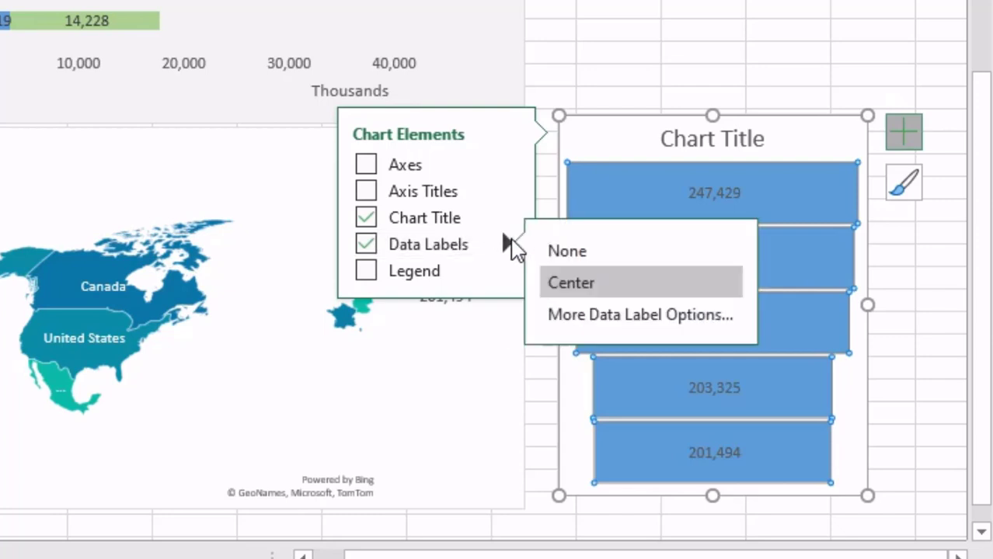
click(594, 324)
click(688, 185)
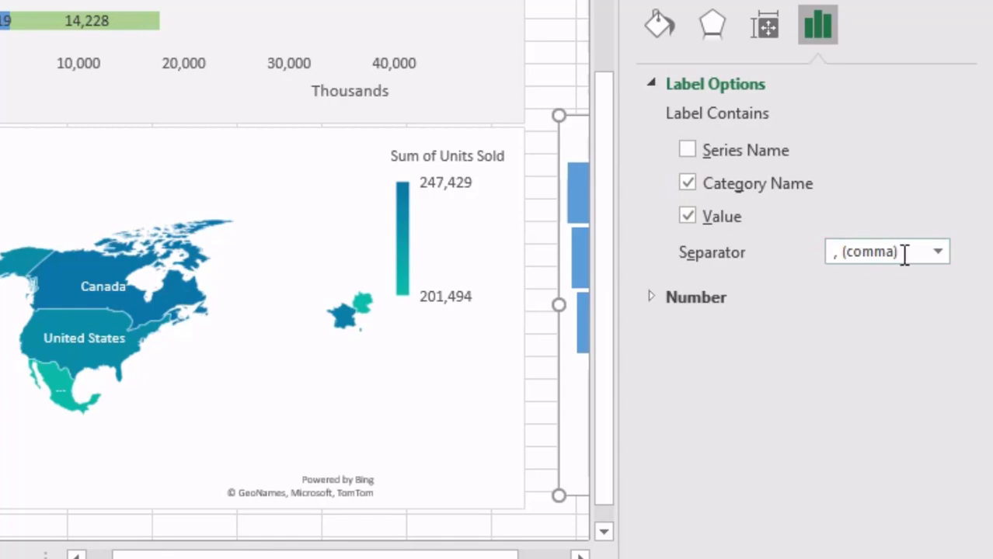
click(937, 253)
click(839, 357)
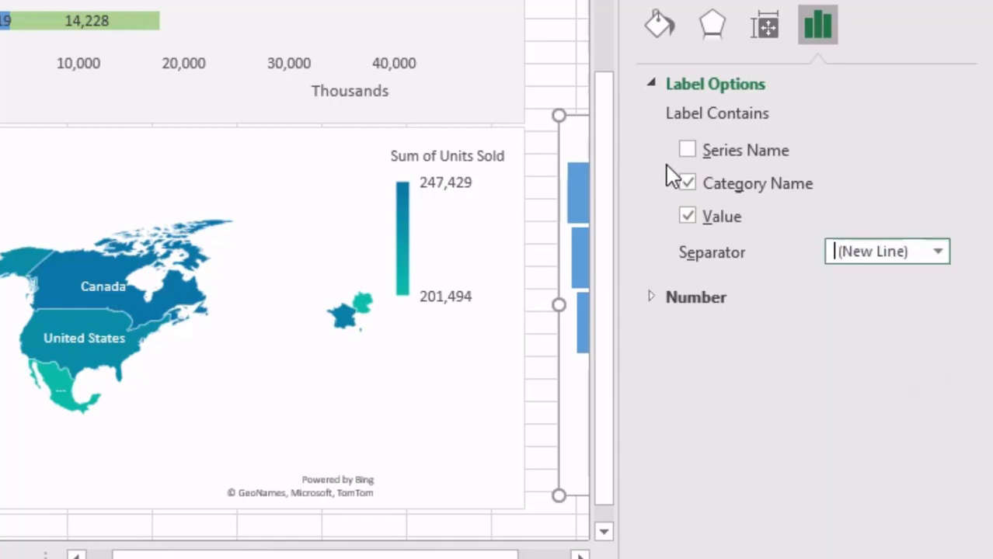
click(571, 31)
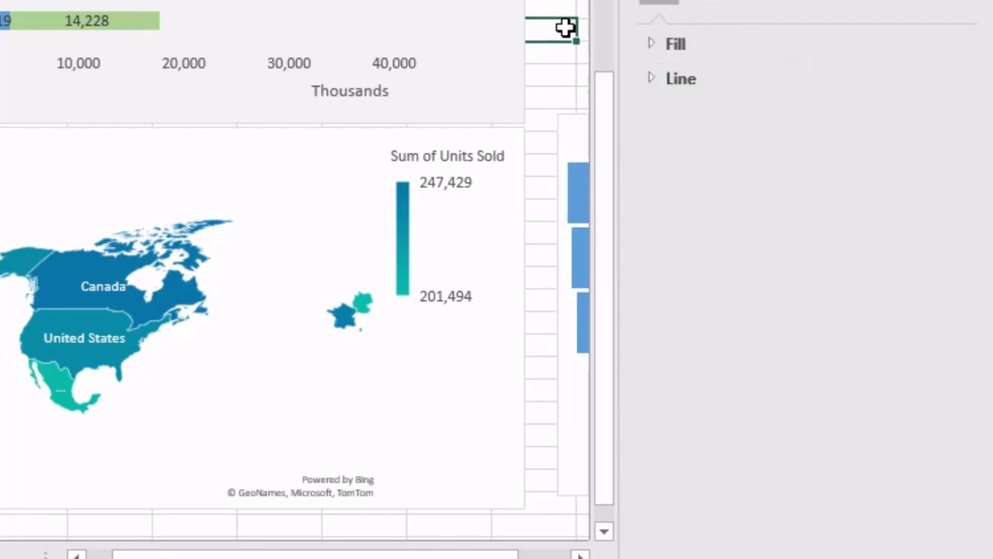
click(981, 3)
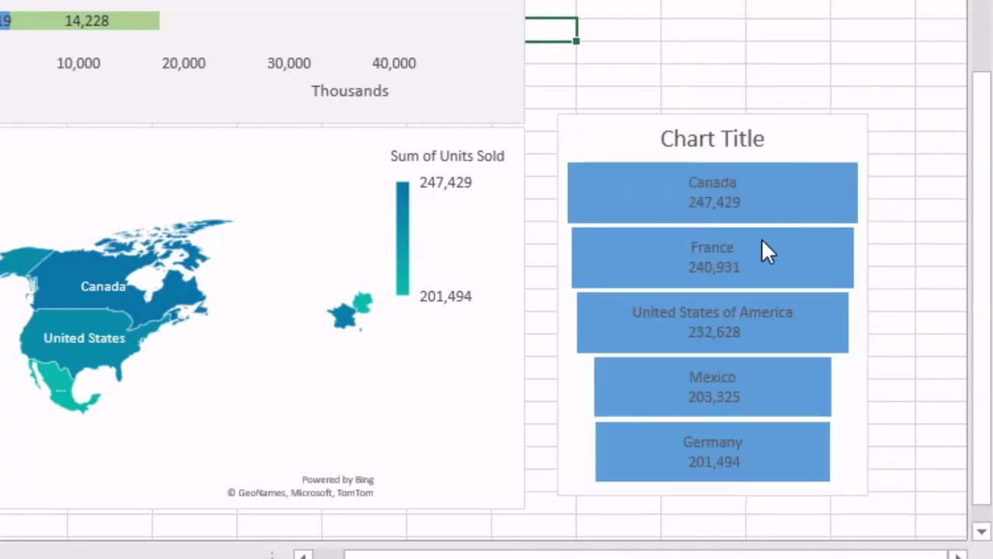
Format the funnel chart's data labels as bold white text.
click(730, 250)
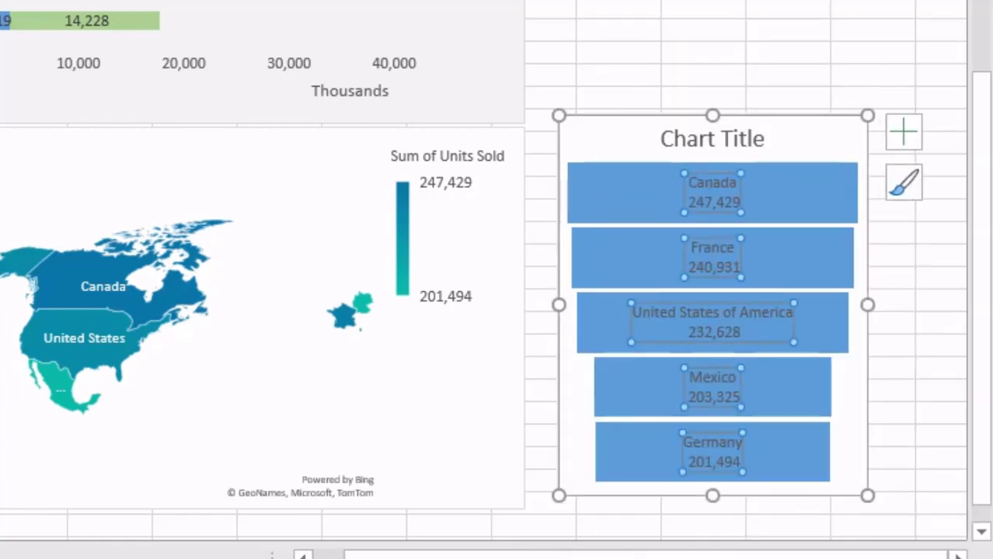
click(572, 7)
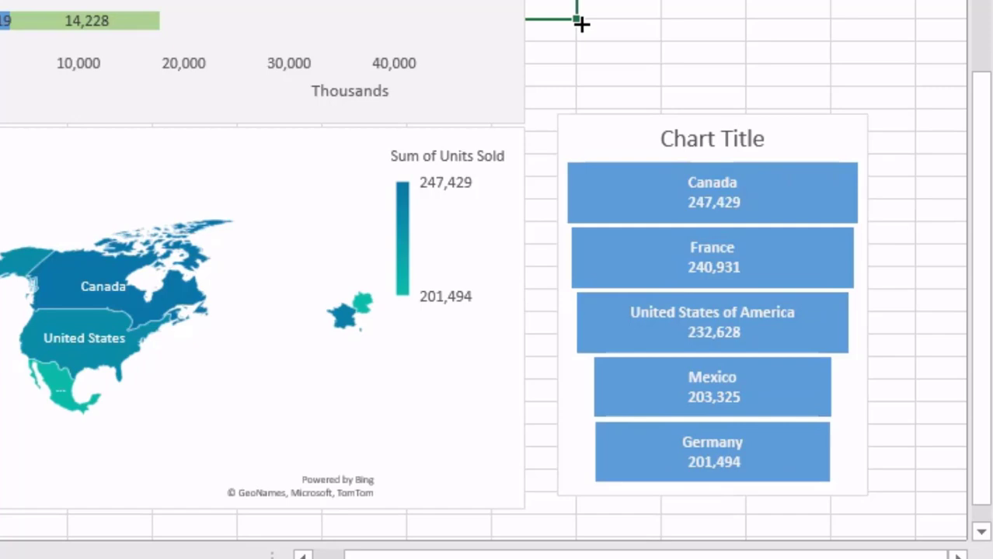
Draw a rectangle about 1.47" wide and 0.62" high beside the bar chart, across columns Q to S near row 2.
scroll(594, 95, up, 4)
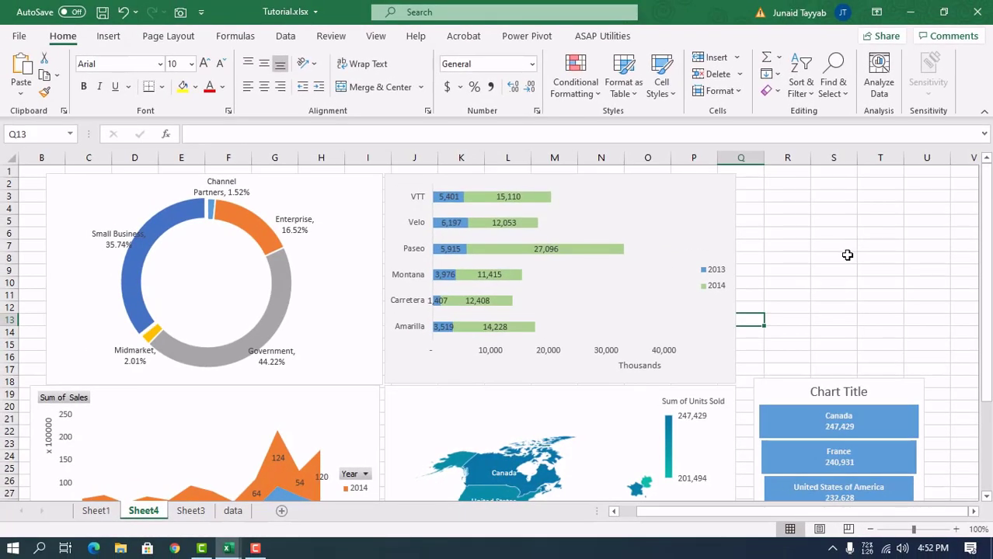
click(754, 181)
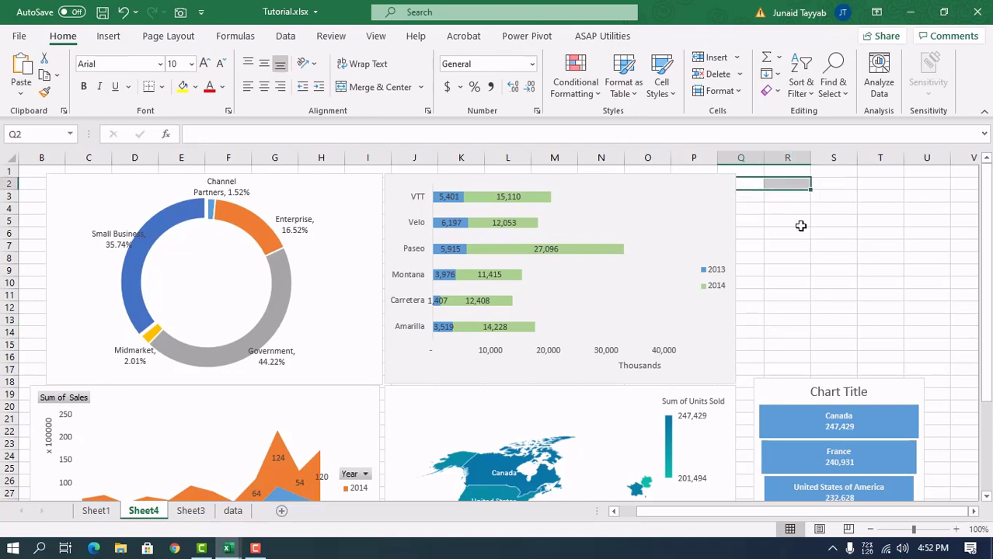
click(805, 235)
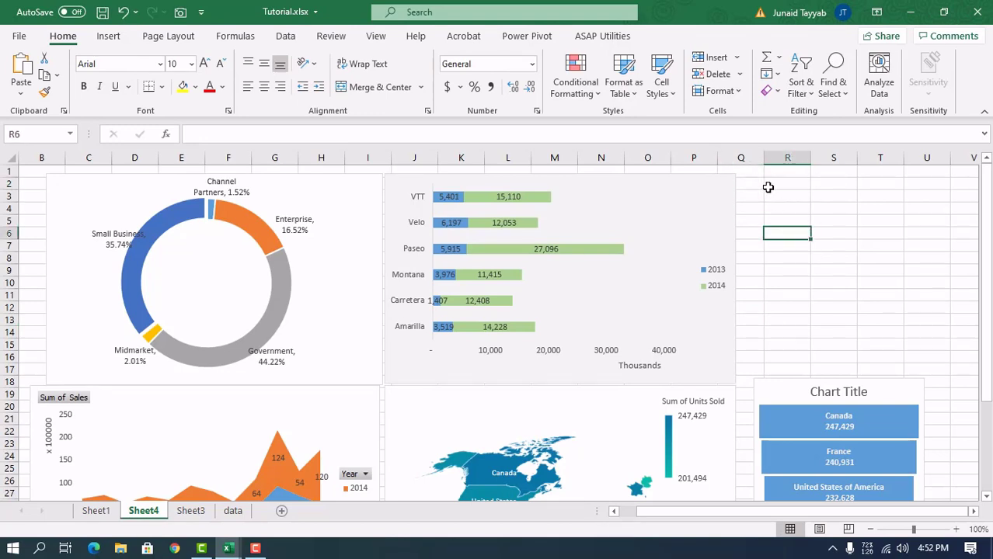
click(107, 36)
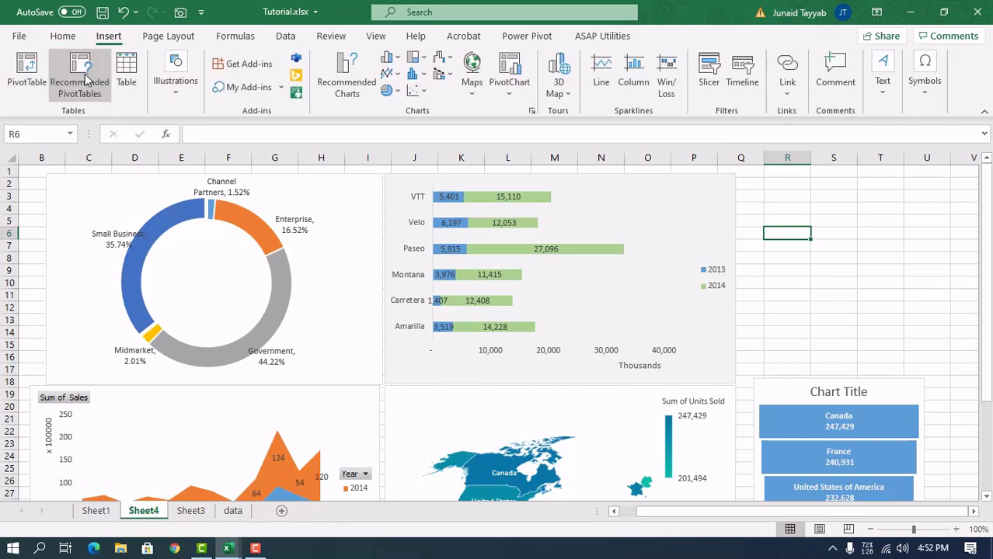
click(175, 93)
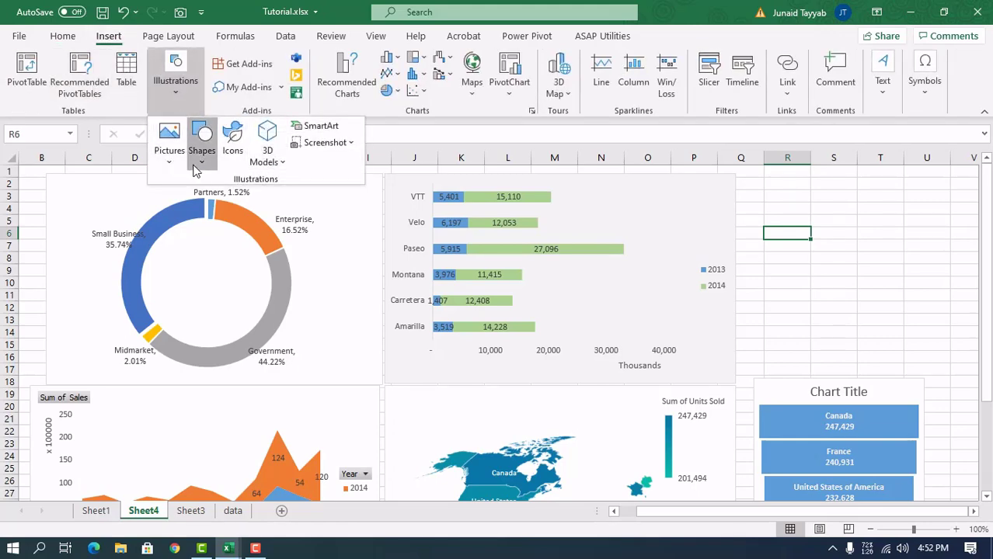
click(195, 167)
click(241, 204)
mouse_move(753, 180)
mouse_down()
mouse_move(880, 214)
mouse_move(856, 221)
mouse_up()
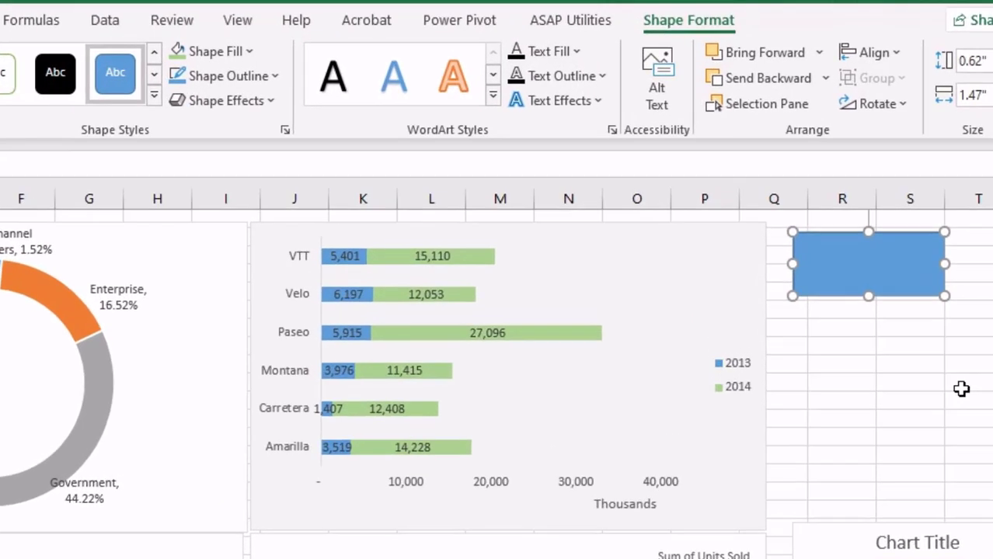
click(868, 289)
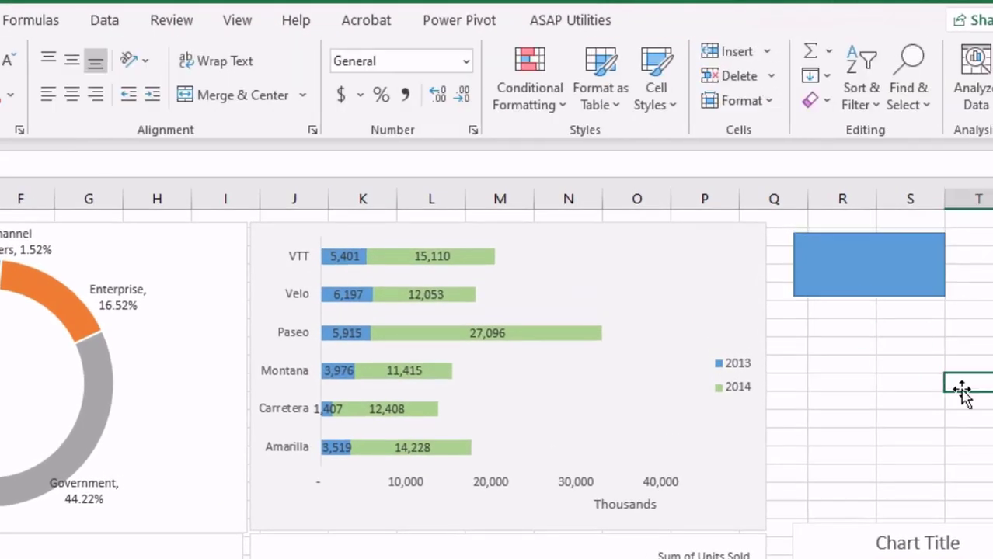
Edit the rectangle's points, pulling its upper-right corner outward to slant that side and make the shape about 2.16" wide.
click(886, 266)
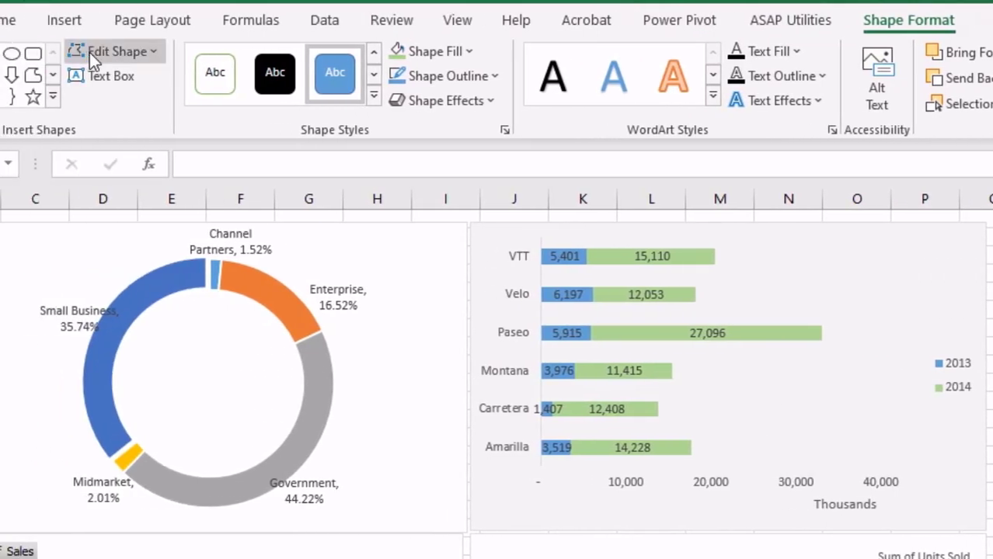
click(89, 52)
click(118, 118)
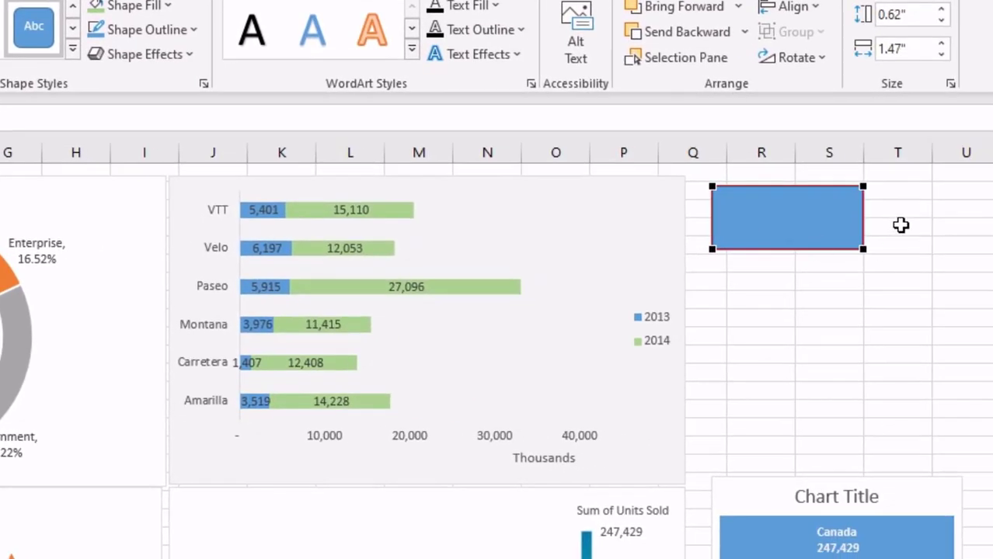
drag(866, 188, 933, 187)
click(891, 276)
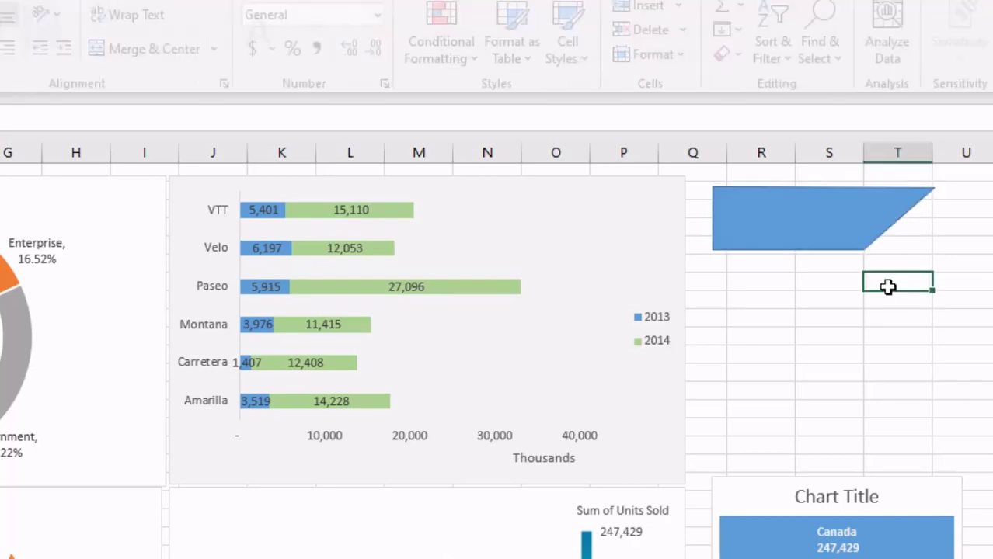
Fill the slanted shape with teal and apply a dark-variation linear gradient that runs from dark to light across it.
click(793, 216)
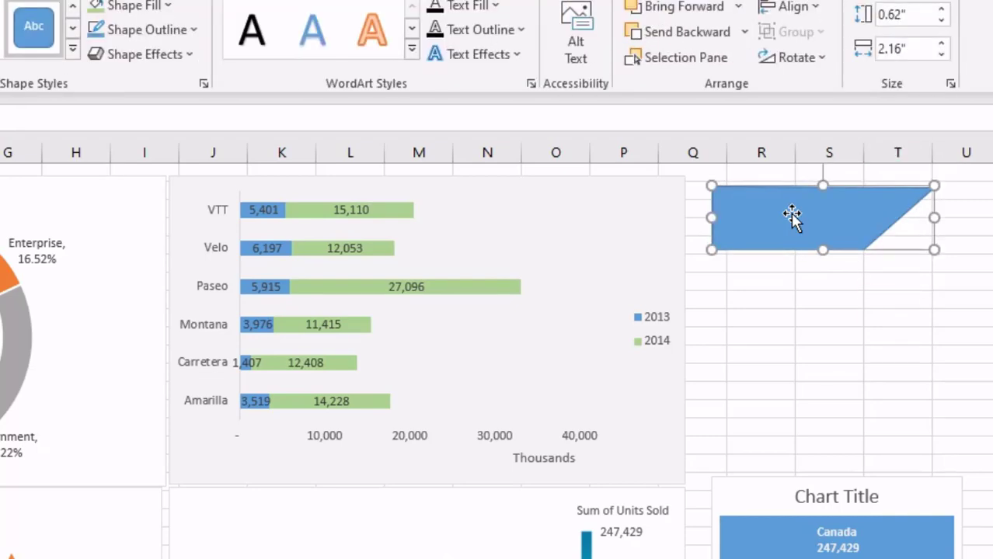
right_click(791, 217)
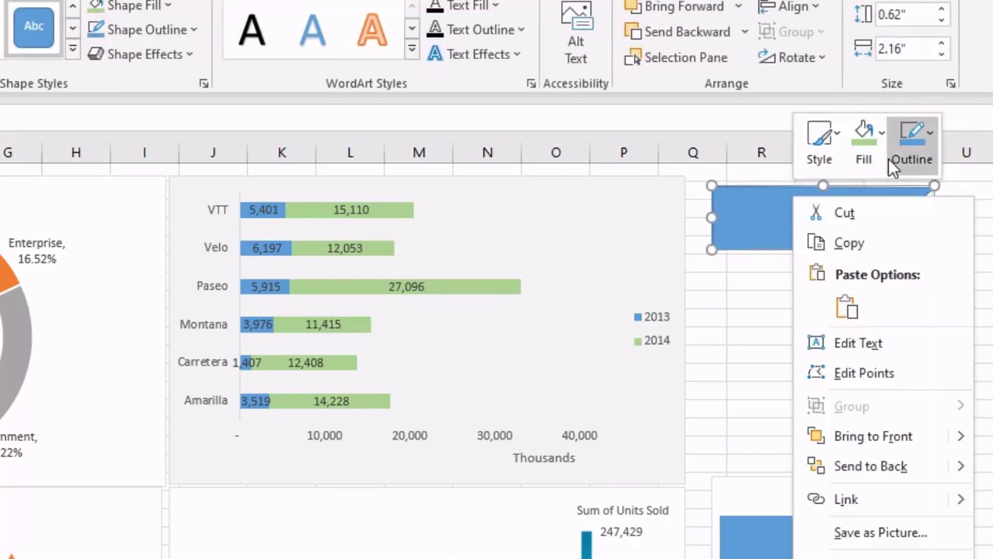
click(860, 159)
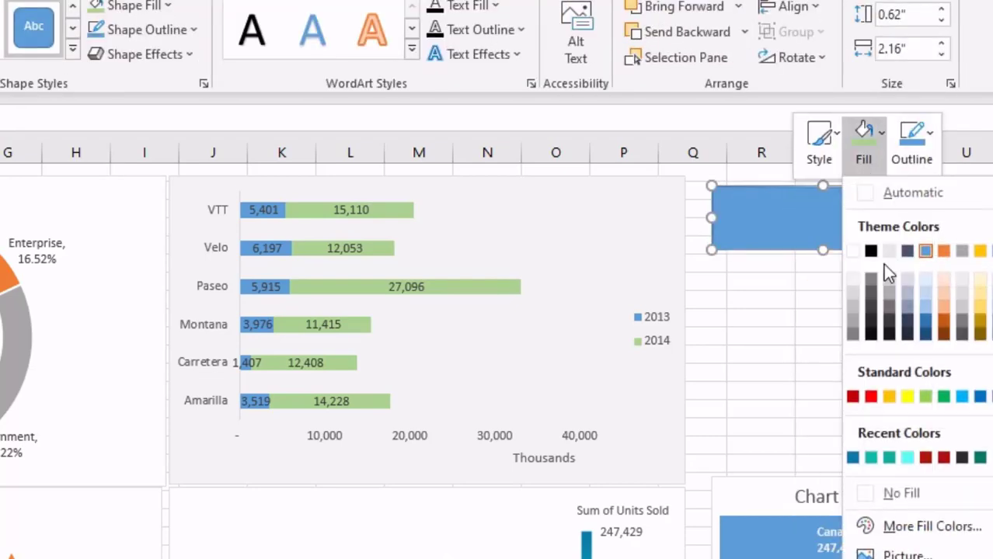
click(889, 457)
click(863, 149)
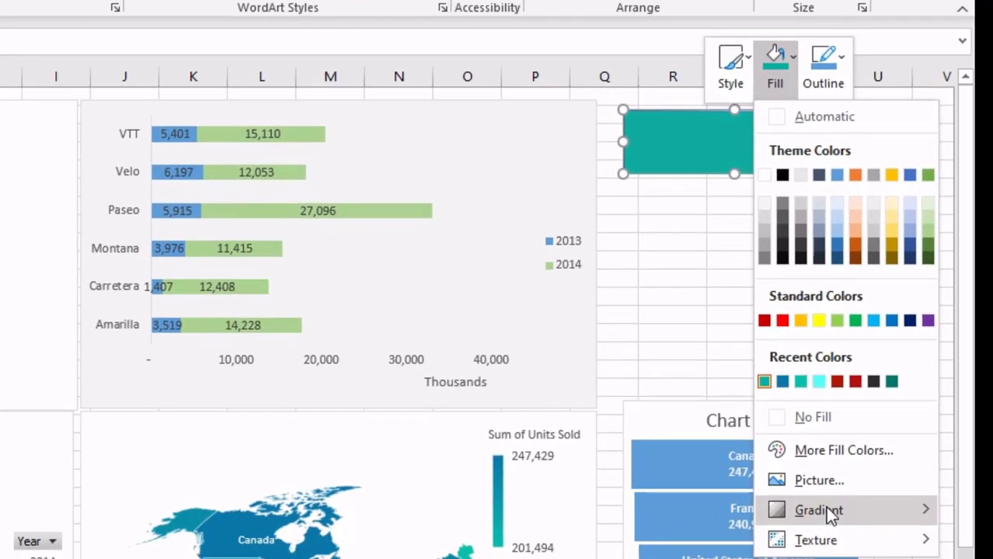
mouse_move(850, 558)
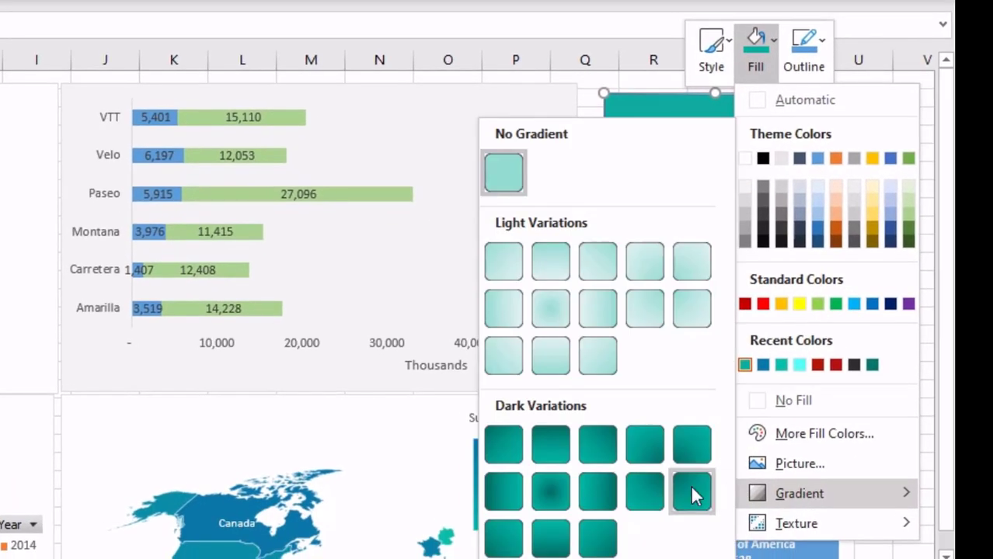
click(503, 485)
click(669, 266)
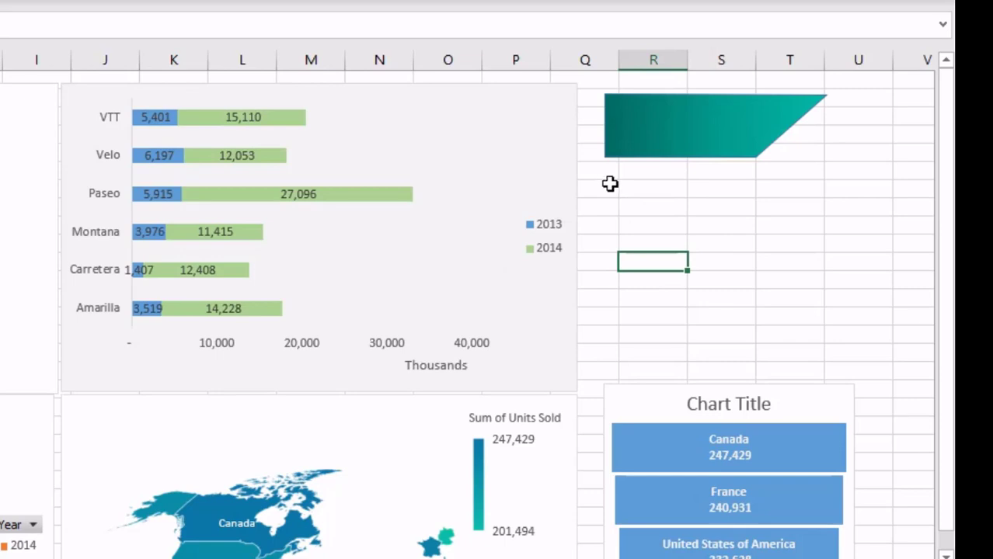
In cell J9 of Sheet1, enter a formula that references the Units Sold grand total in the country pivot table.
click(647, 122)
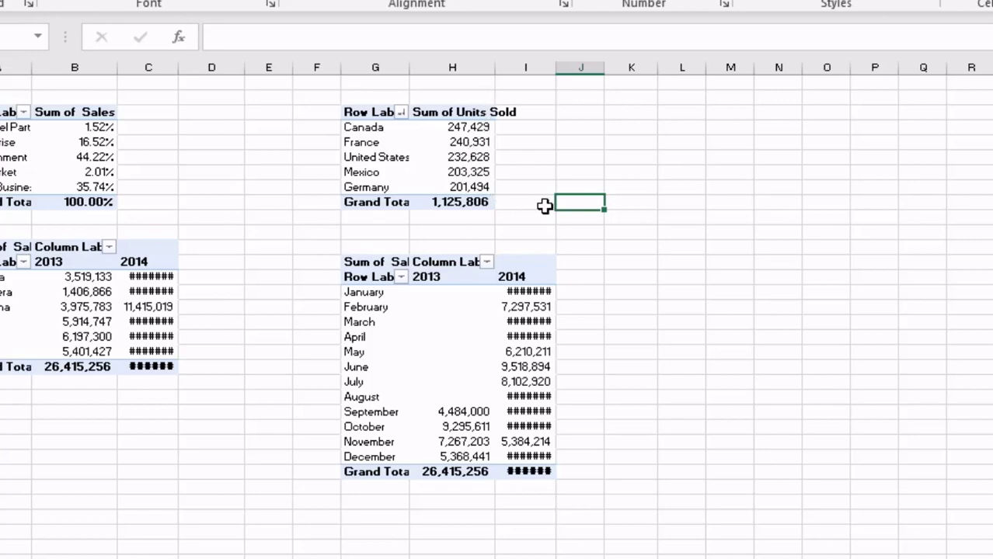
text(=)
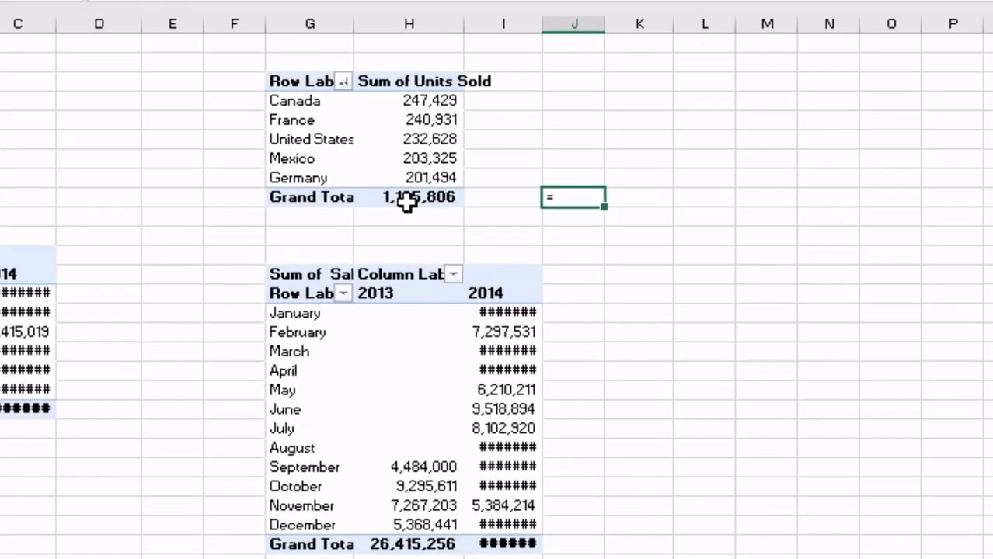
click(407, 198)
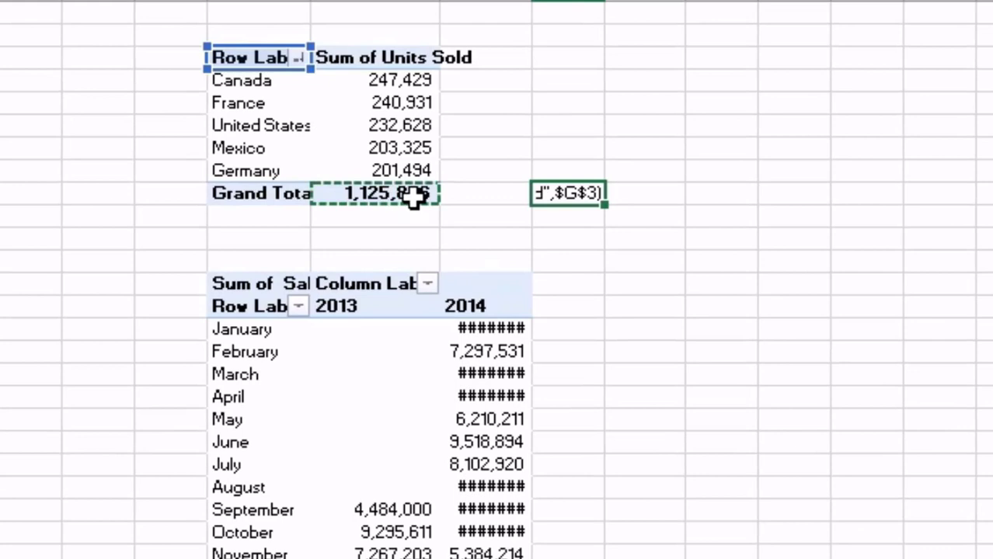
key(Return)
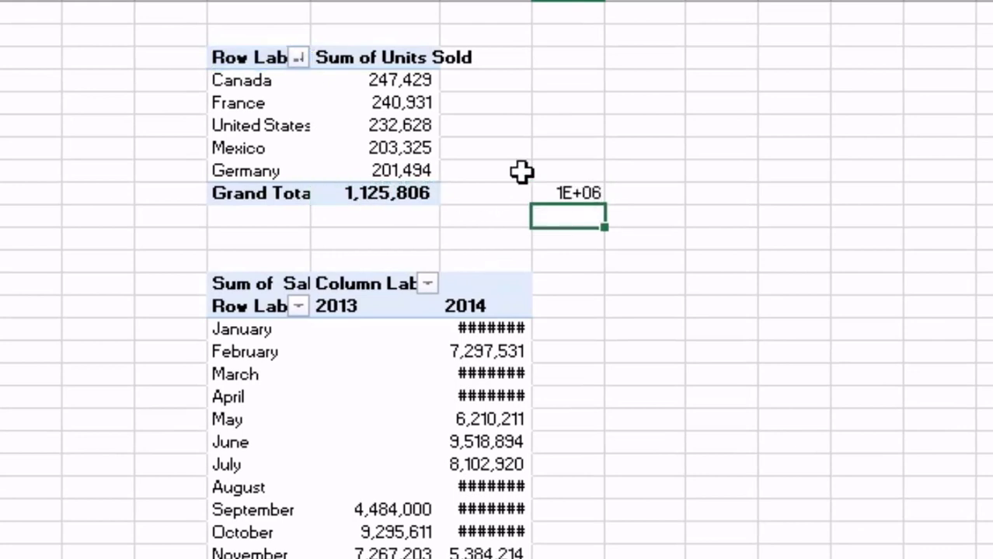
Format cell J9 with a thousands separator and no decimal places.
key(Up)
key(ctrl+shift+1)
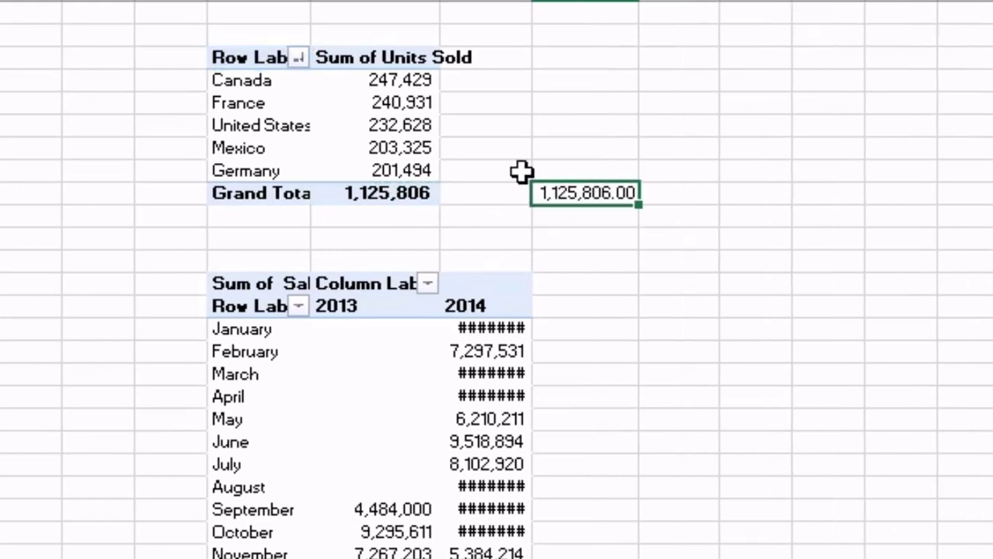
key(alt+h+9)
key(alt+h+9)
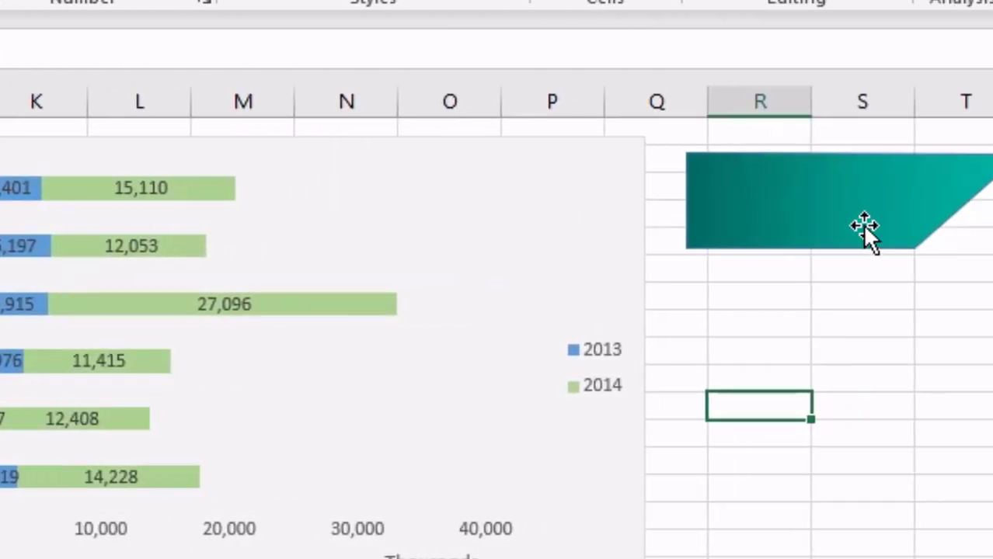
Link the gradient shape on the dashboard sheet to cell J9 with the formula =Sheet1!J9.
click(862, 225)
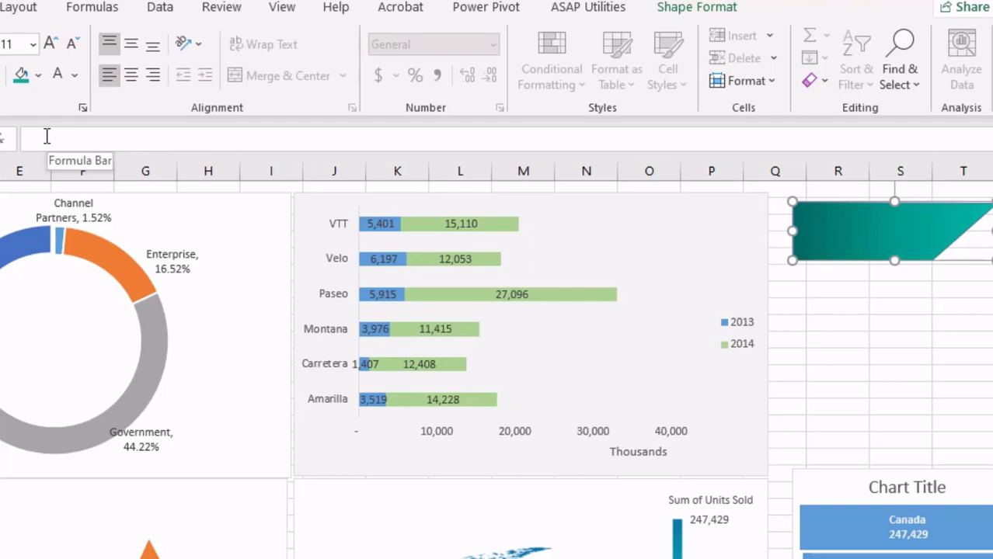
click(47, 132)
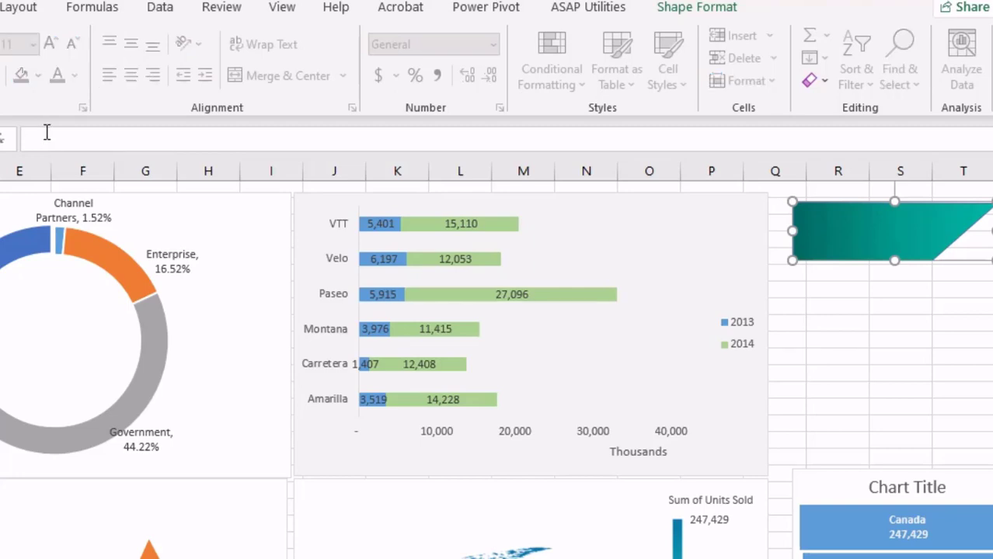
text(=)
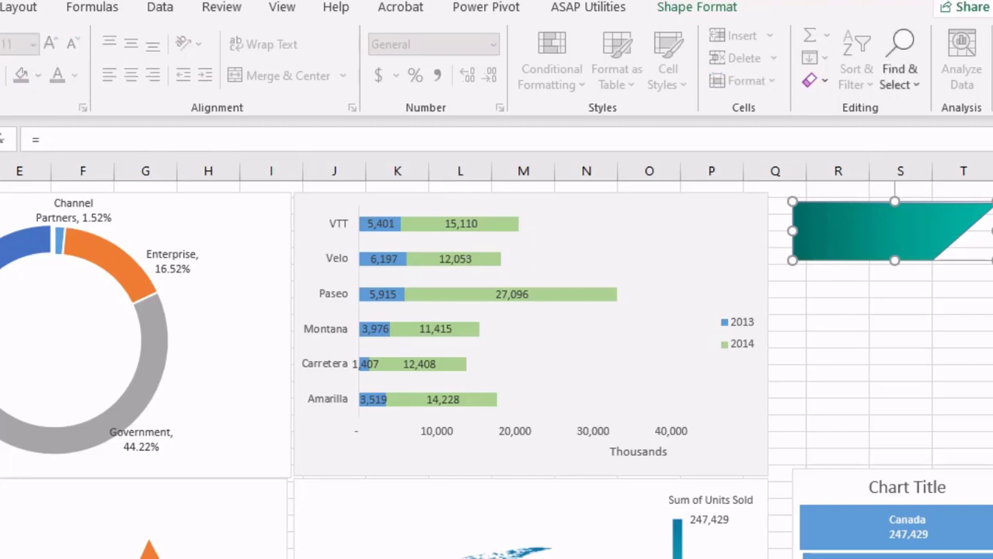
key(ctrl+Page_Up)
click(369, 292)
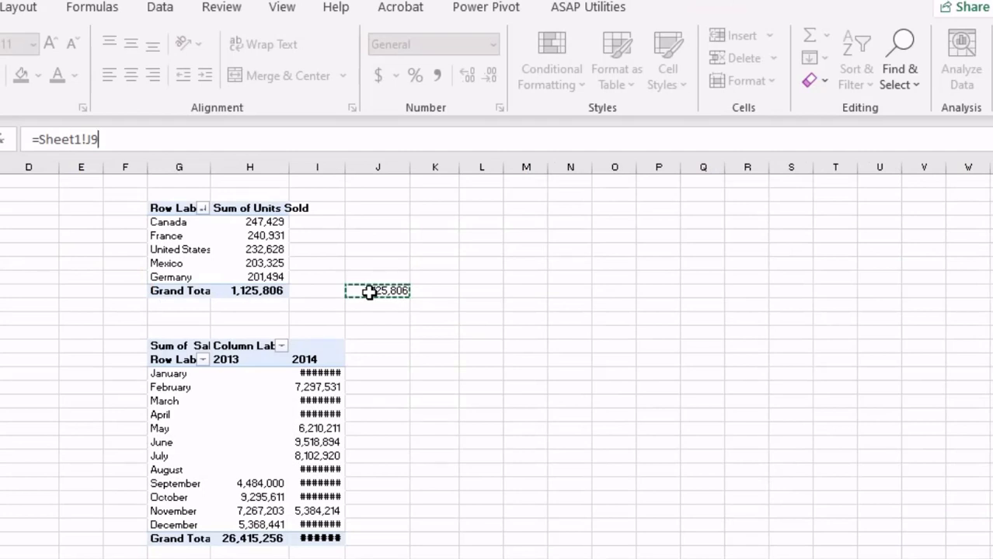
key(Return)
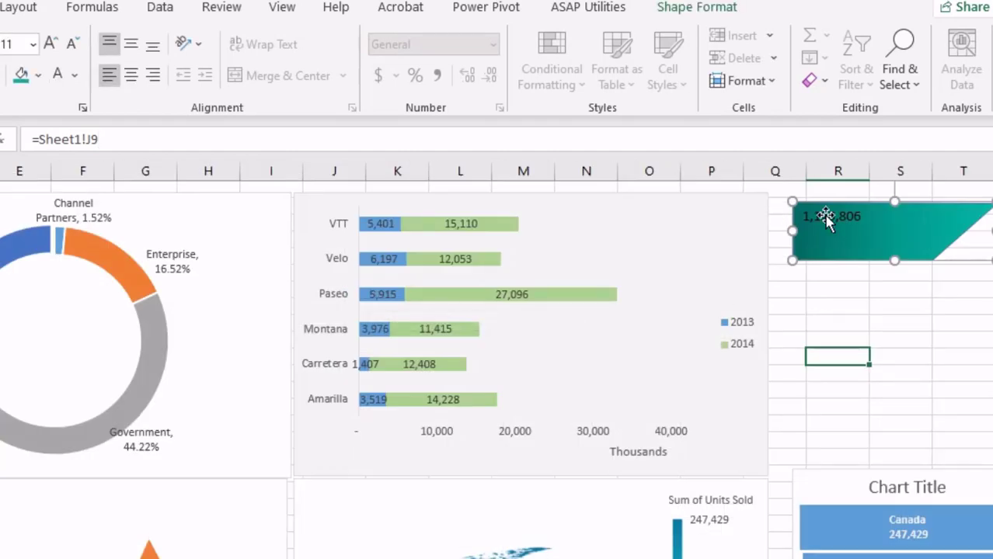
Make the linked number in the shape white and enlarge its font to size 14.
click(59, 76)
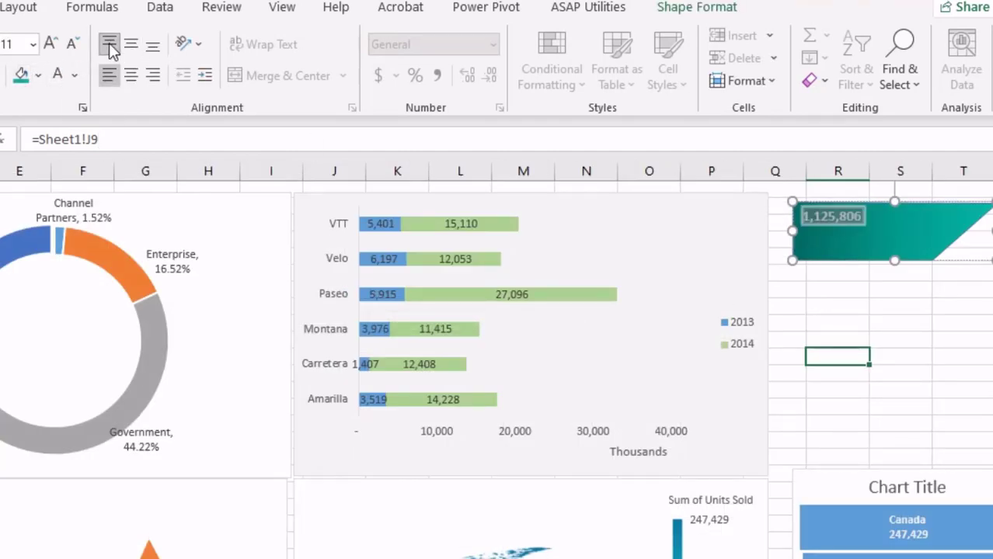
click(51, 44)
click(51, 44)
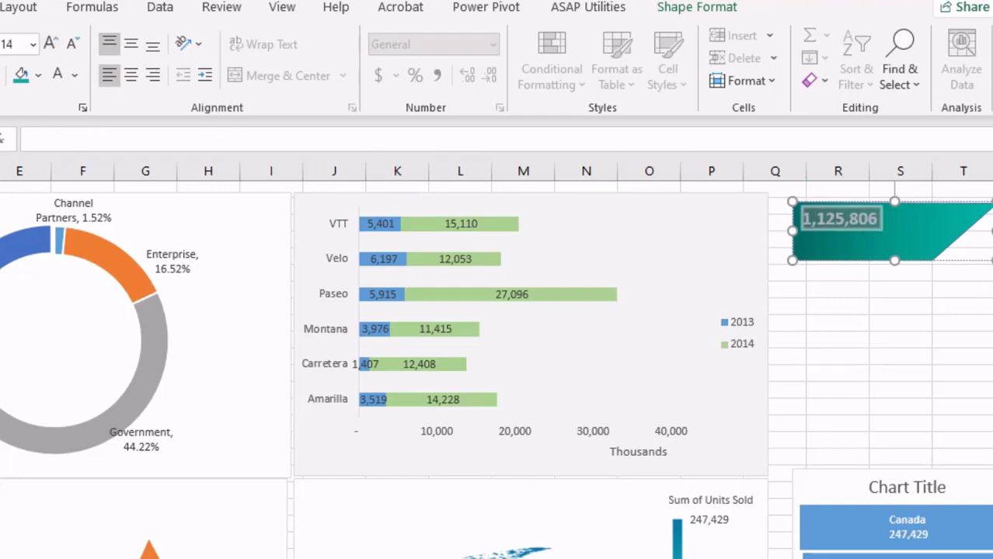
click(917, 322)
Add the caption "Total Units sold" on its own line above the number in the shape.
click(808, 221)
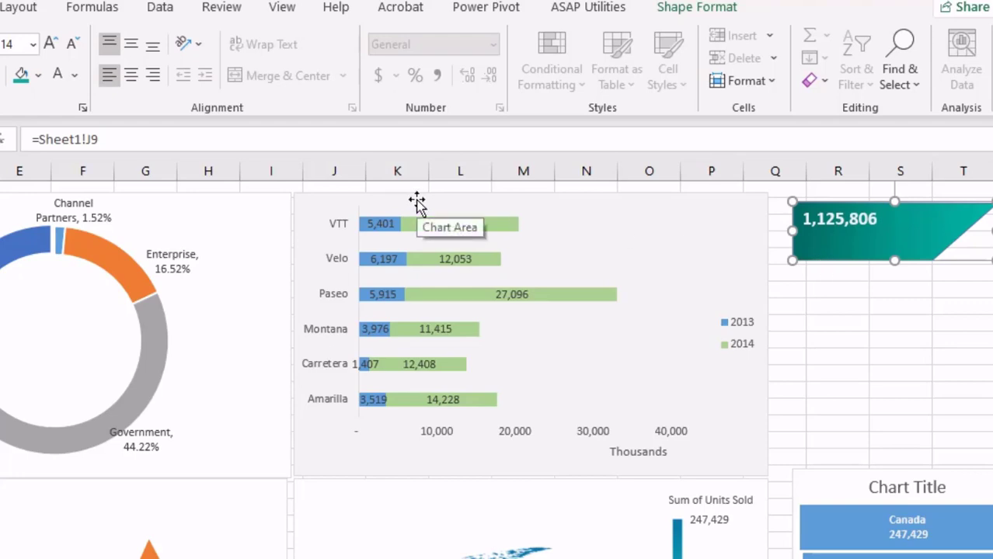
click(806, 221)
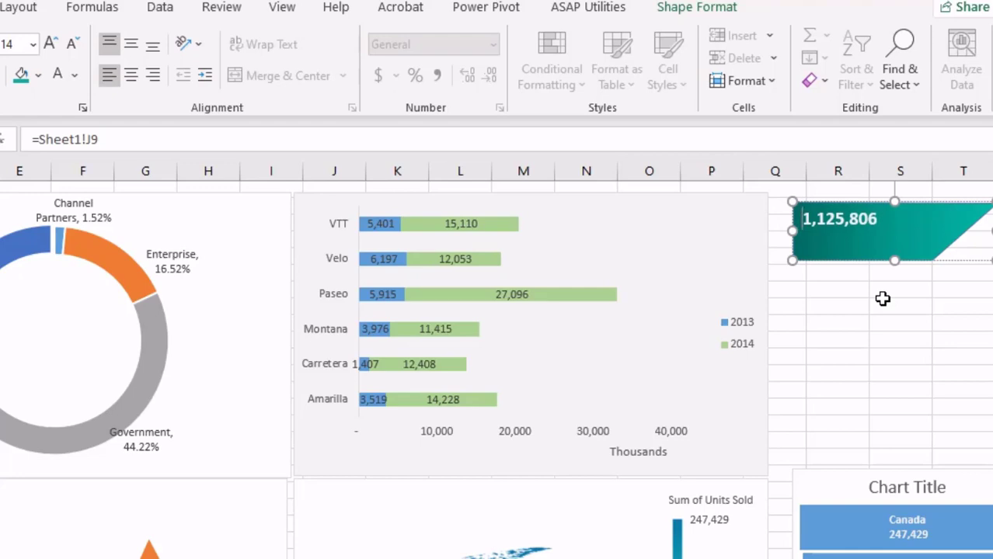
text(Total Units )
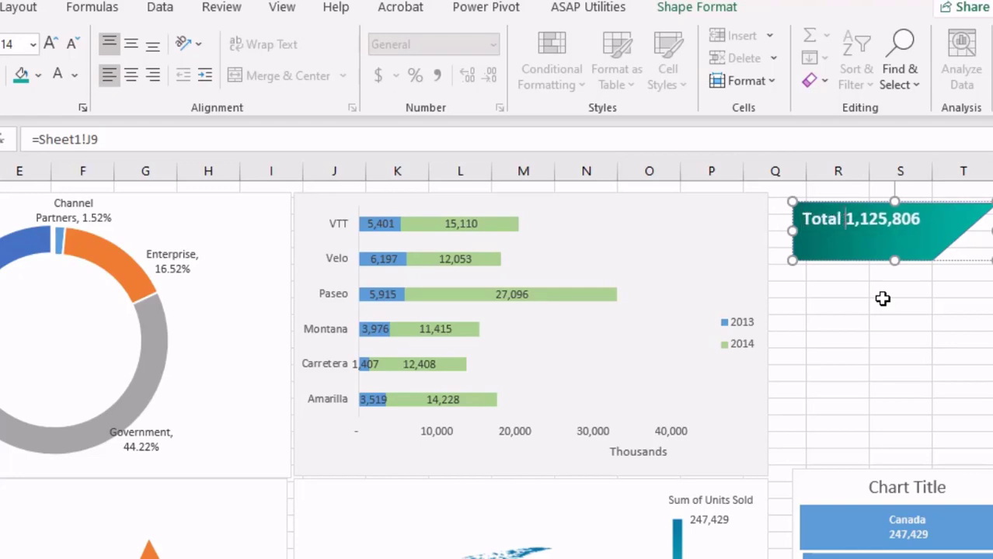
text(sold)
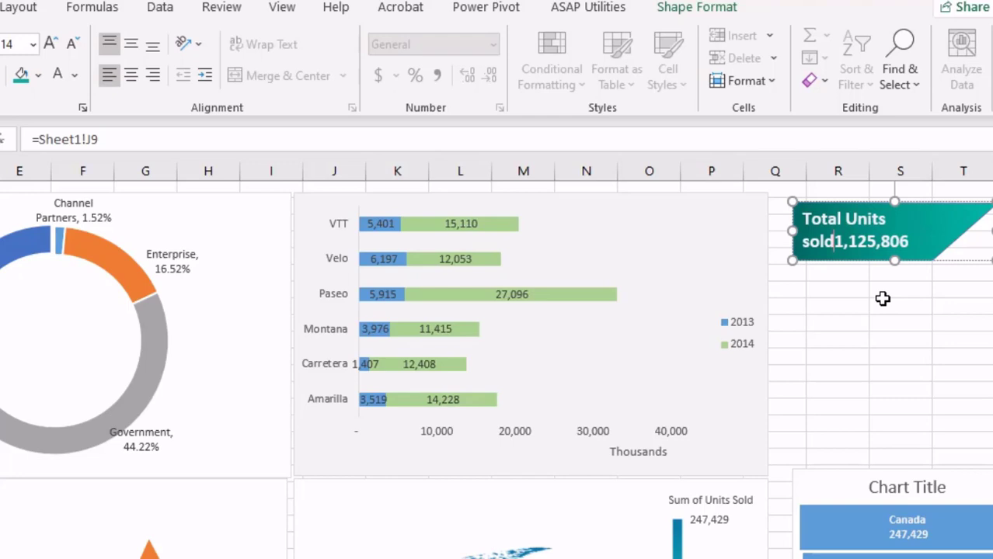
key(Return)
click(883, 300)
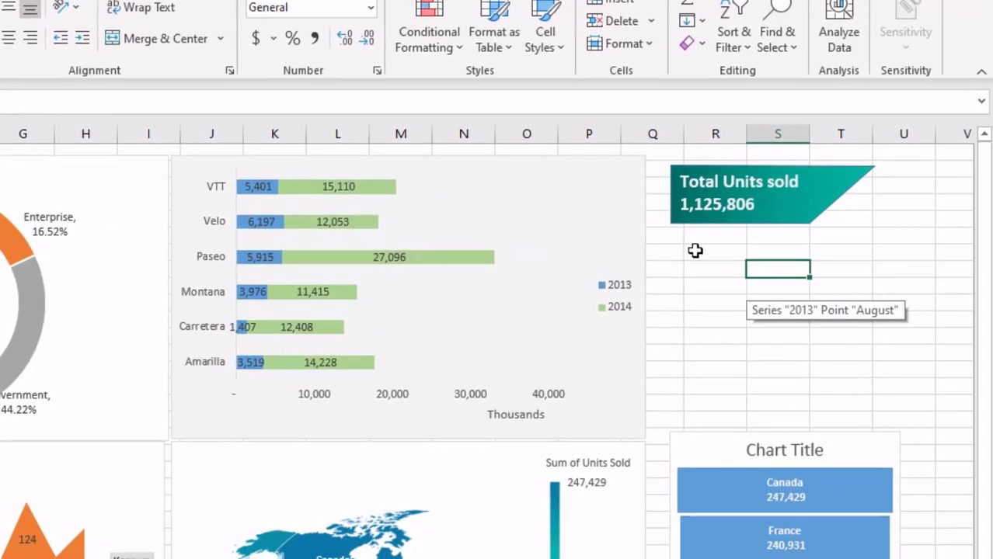
drag(695, 250, 831, 304)
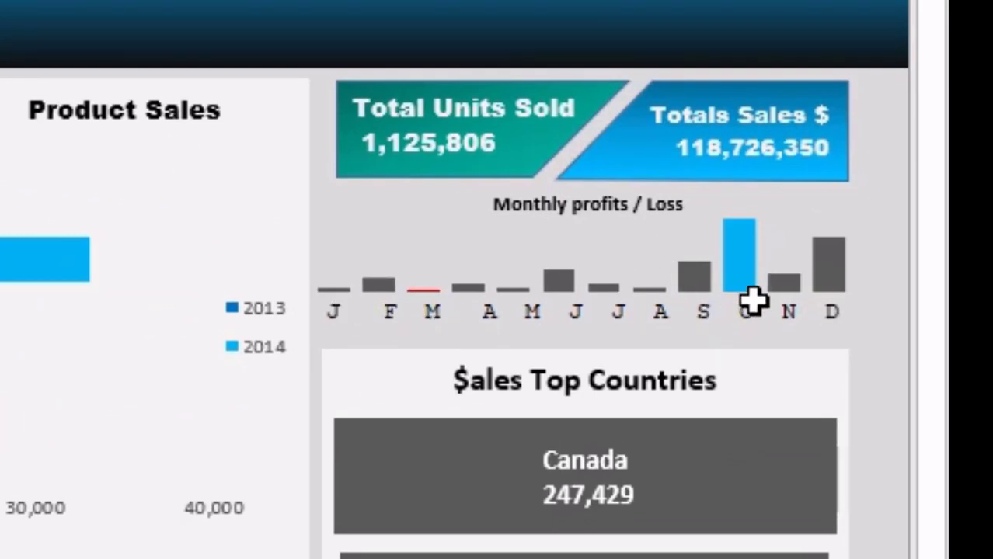
click(765, 273)
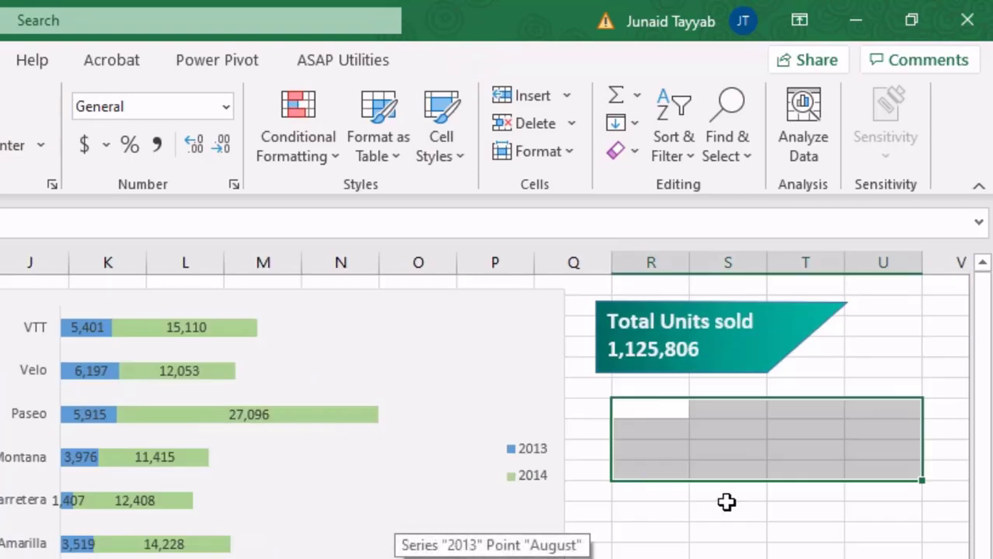
click(725, 494)
click(96, 510)
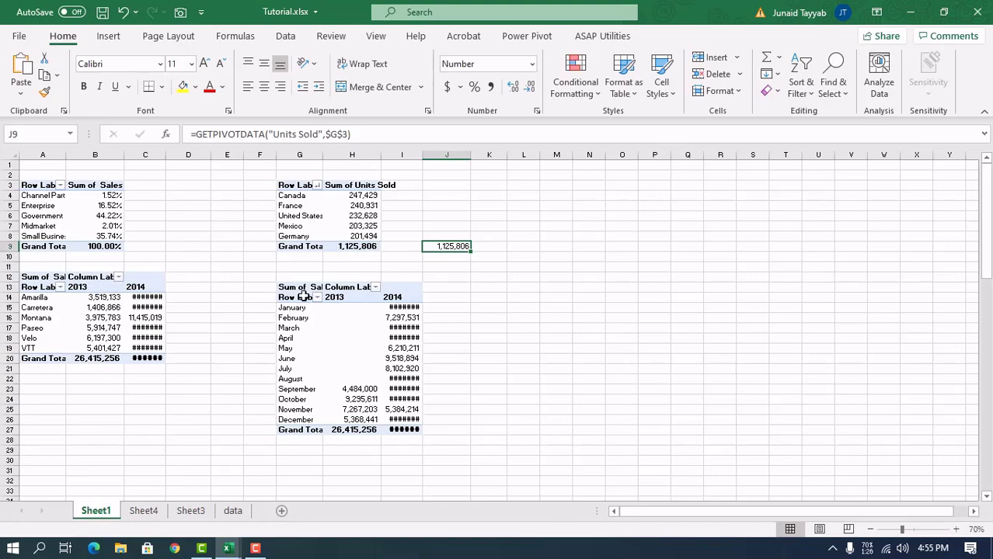
drag(296, 292, 400, 430)
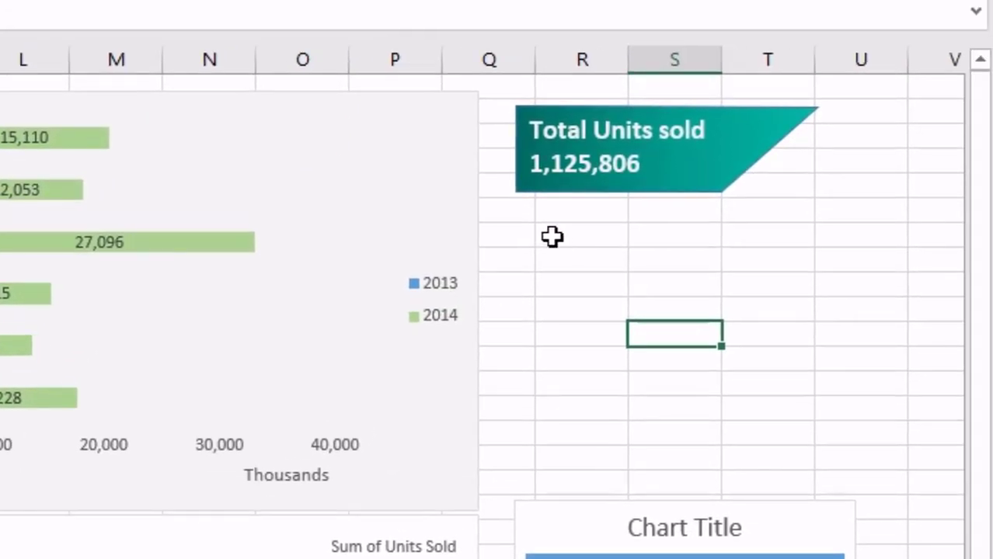
Merge and center the range R7:U10 below the Total Units sold shape.
drag(548, 233, 860, 302)
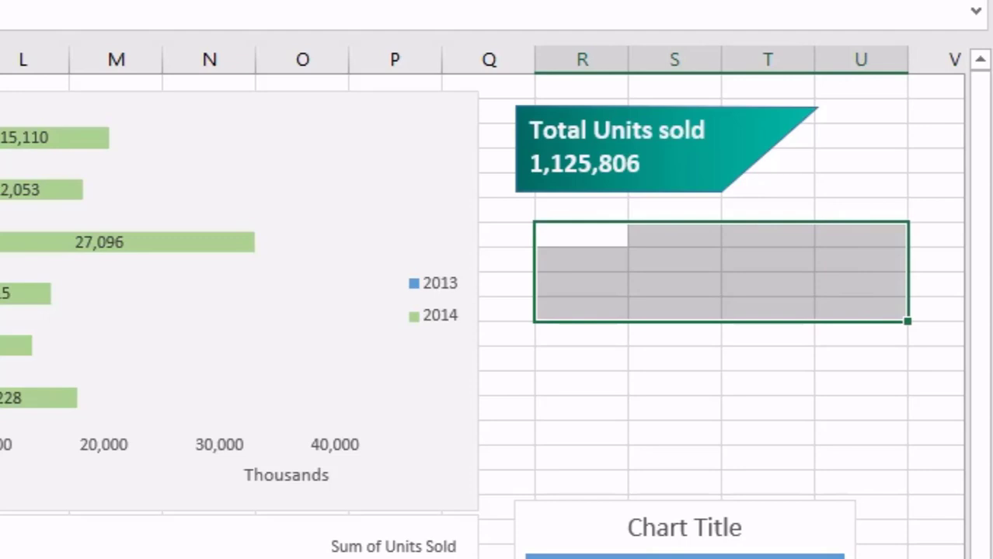
key(alt+h)
key(m)
key(c)
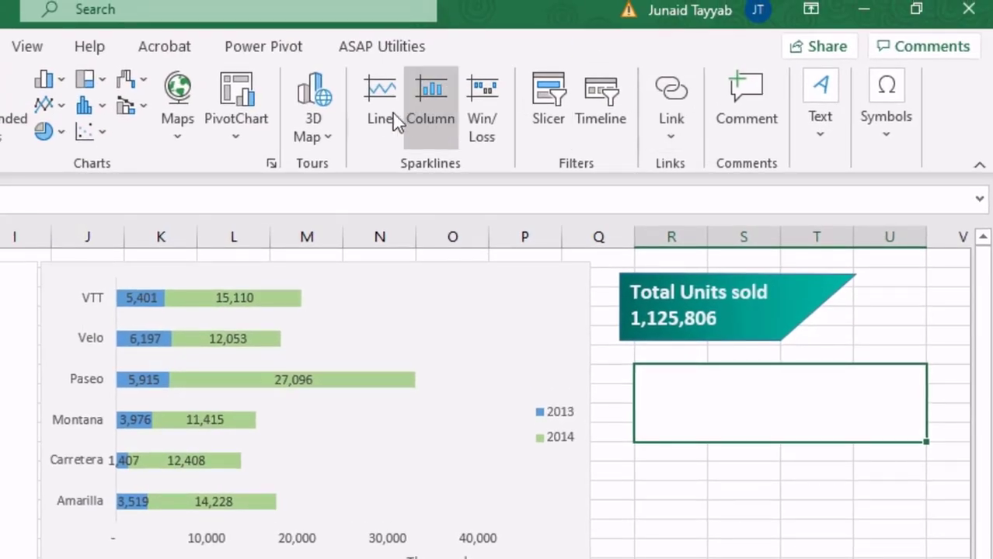
Insert a column sparkline in the merged cell at R7, using the twelve monthly values from another sheet as the data range.
click(417, 113)
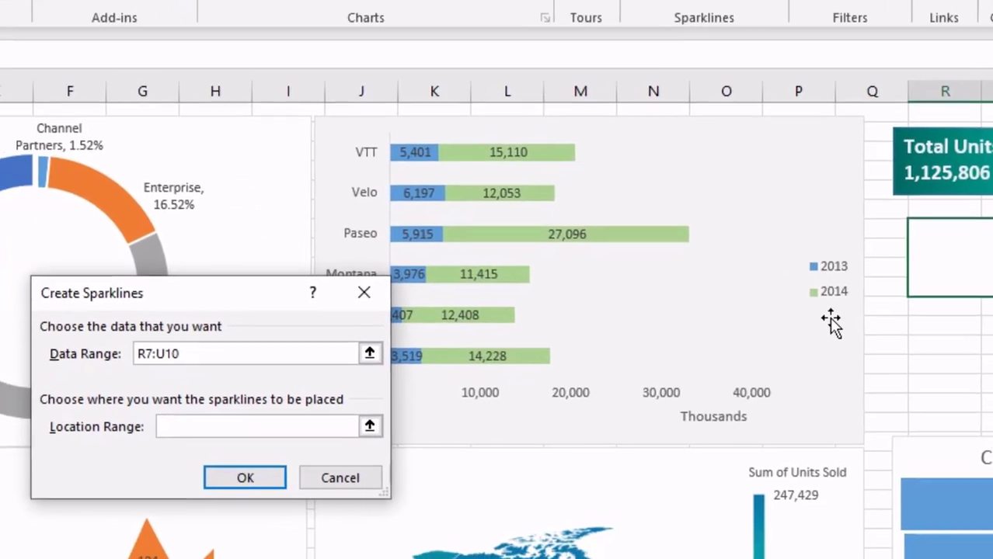
click(0, 558)
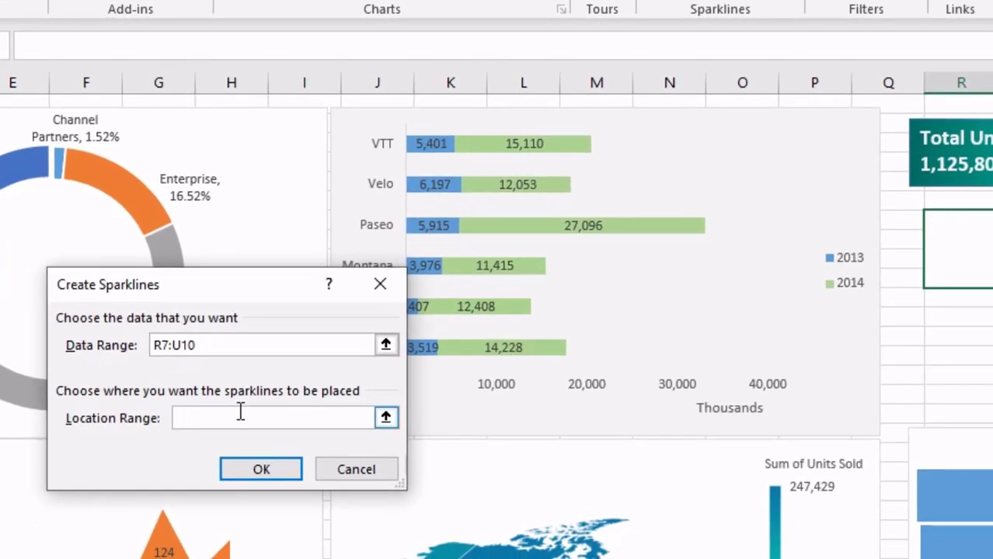
click(955, 249)
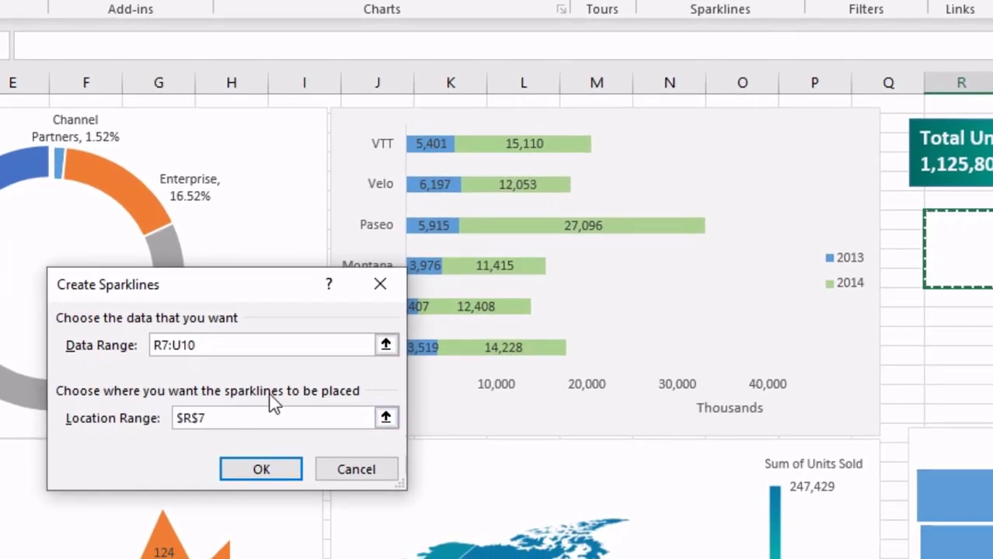
drag(244, 344, 153, 345)
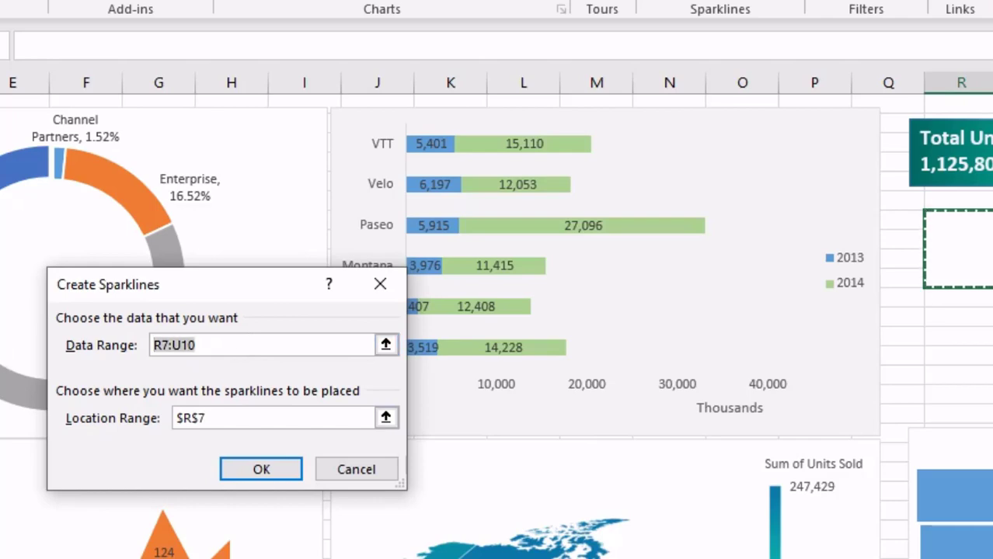
key(ctrl+Page_Up)
drag(726, 302, 679, 476)
click(293, 469)
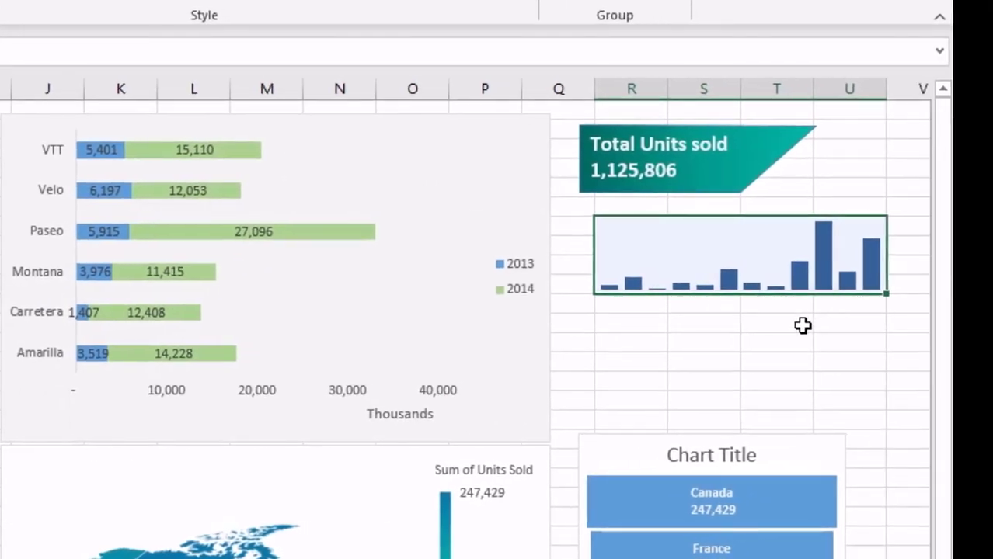
Merge and center the range R11:U11 directly below the sparkline.
click(793, 327)
click(791, 243)
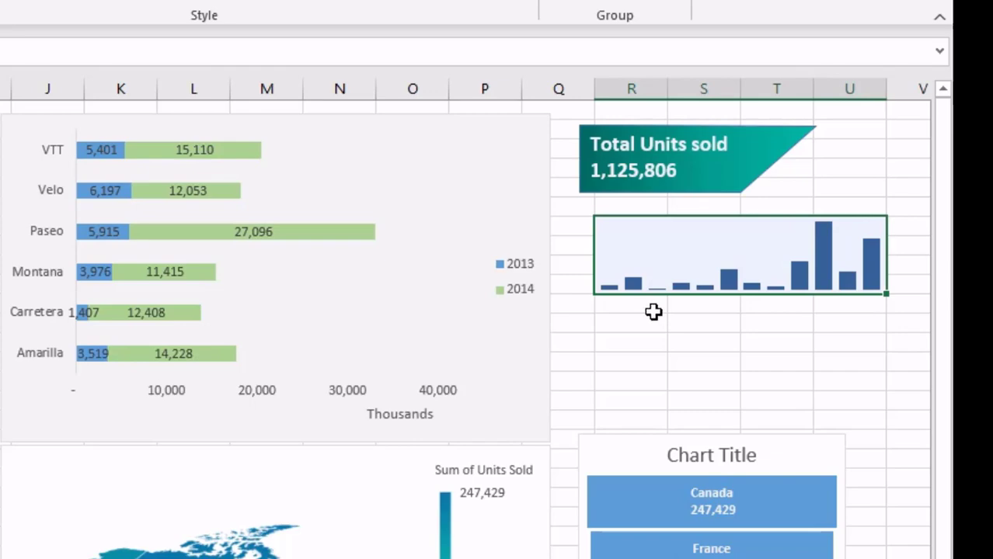
drag(648, 305, 871, 312)
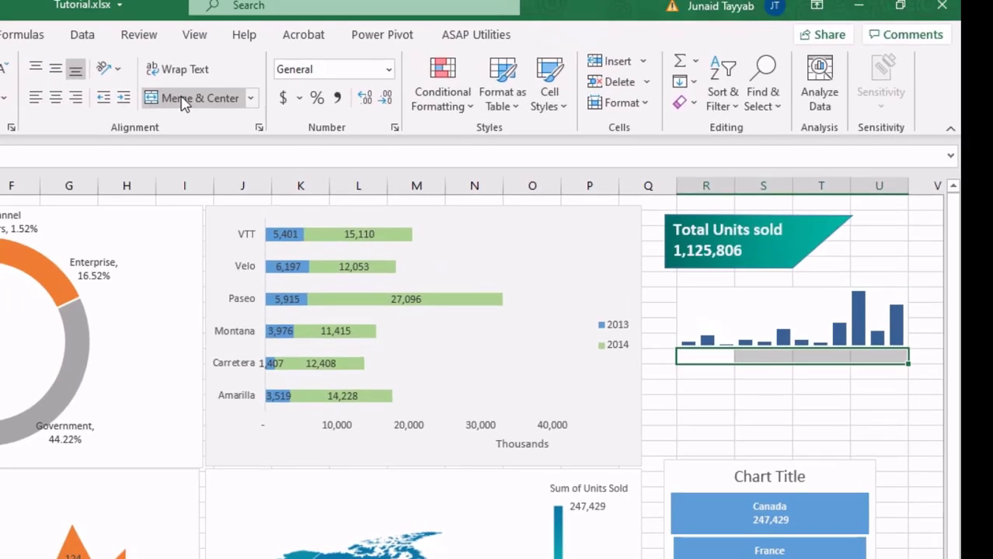
click(101, 48)
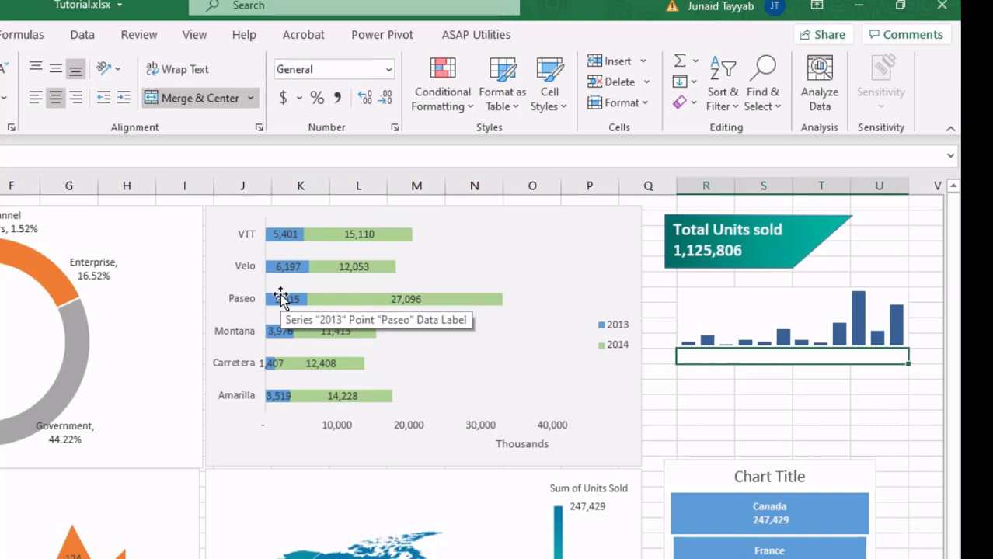
Enter the month initials JFMAMJJASOND in the merged cell below the sparkline.
text(j)
key(BackSpace)
text(JF)
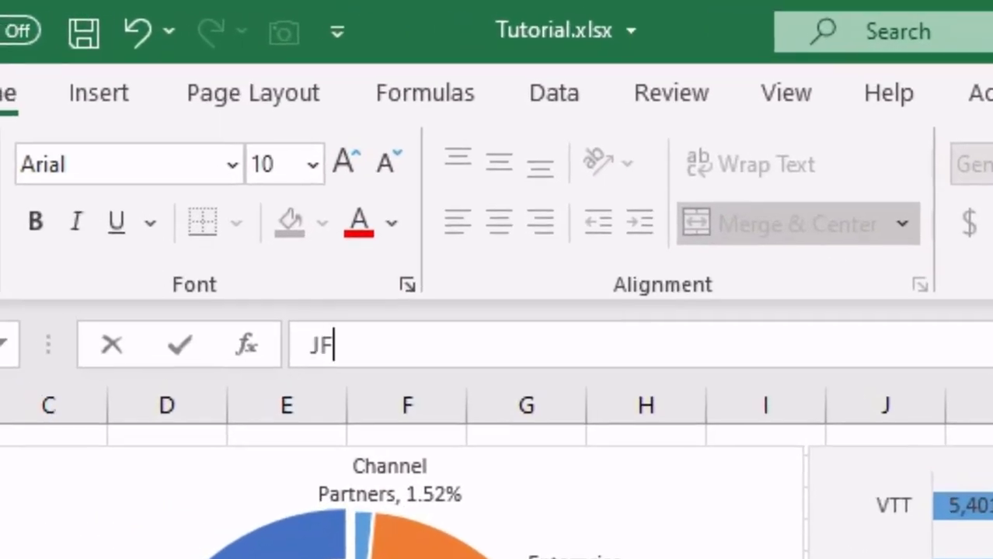
text(MAMJJA)
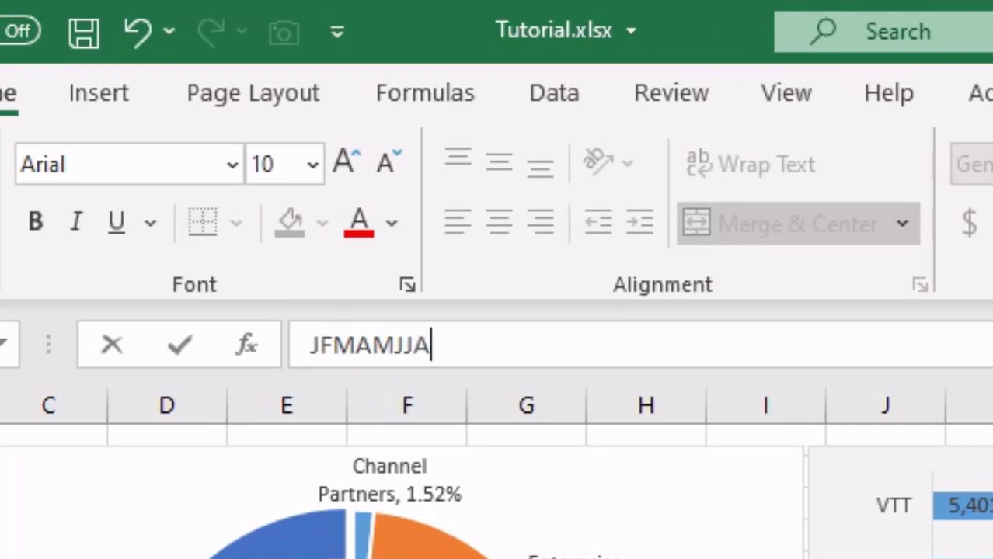
text(SOND)
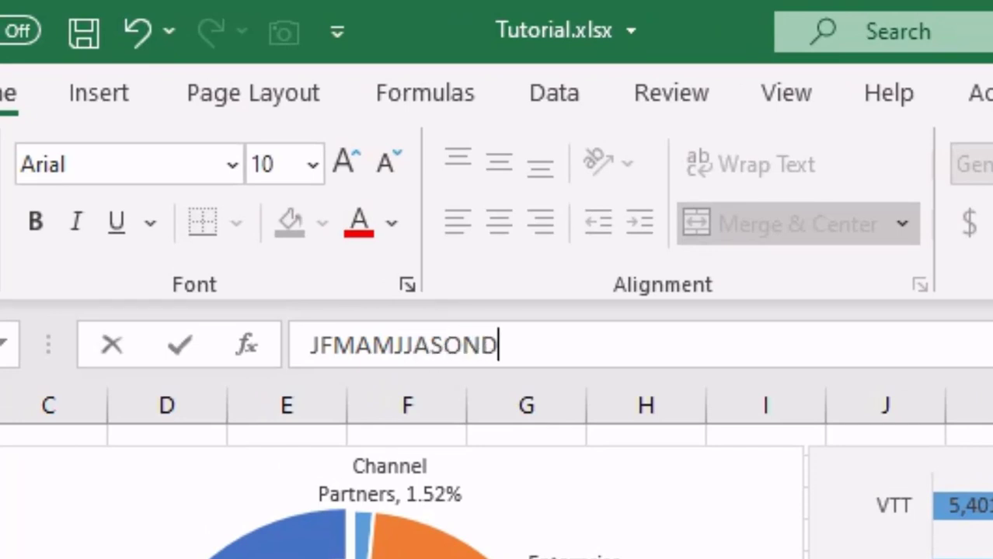
key(Return)
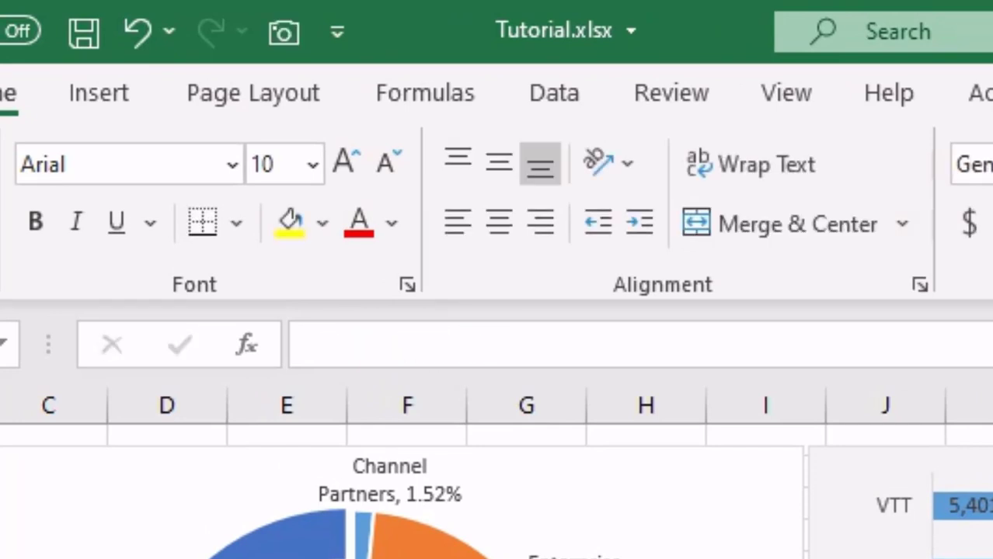
Change the font of the month initials to Courier New.
key(Up)
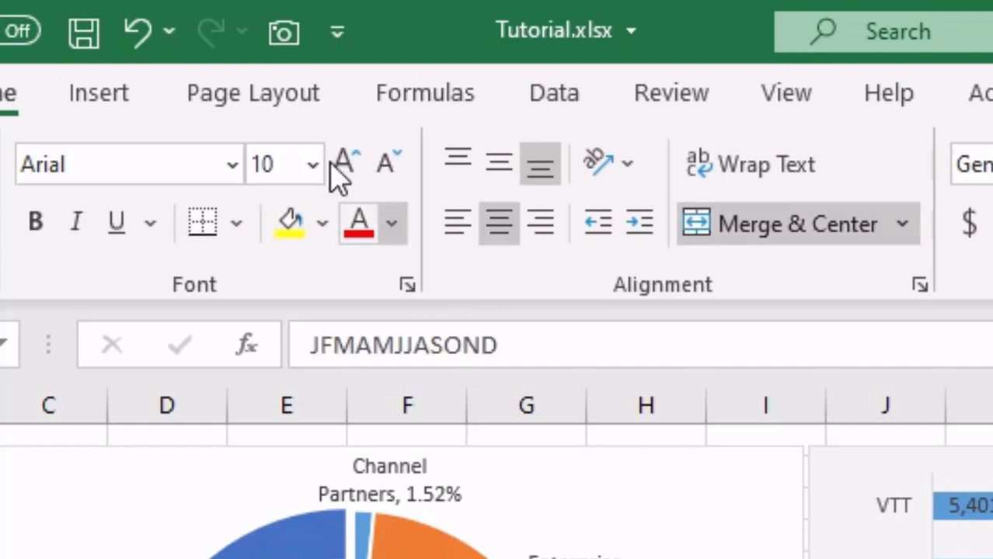
click(175, 165)
text(Courier New)
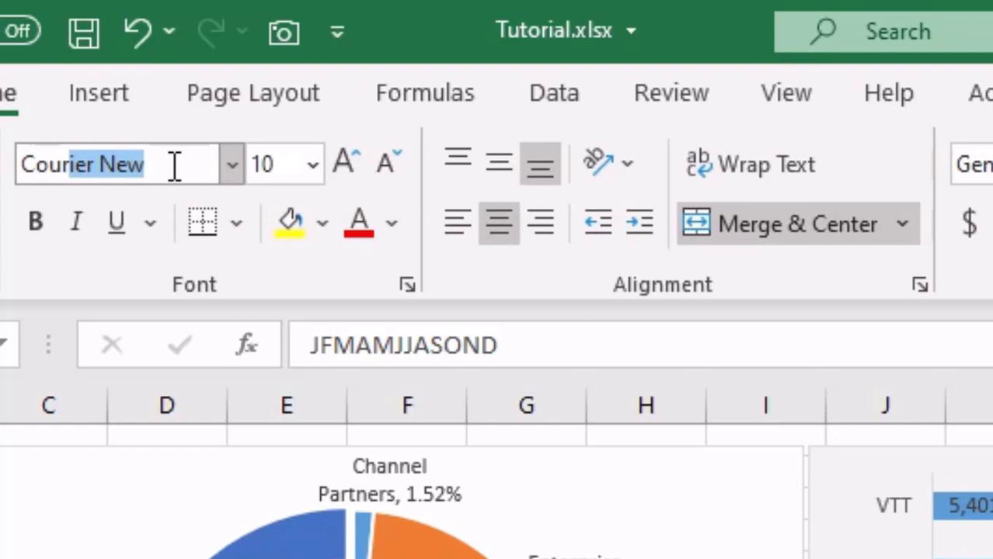
key(Return)
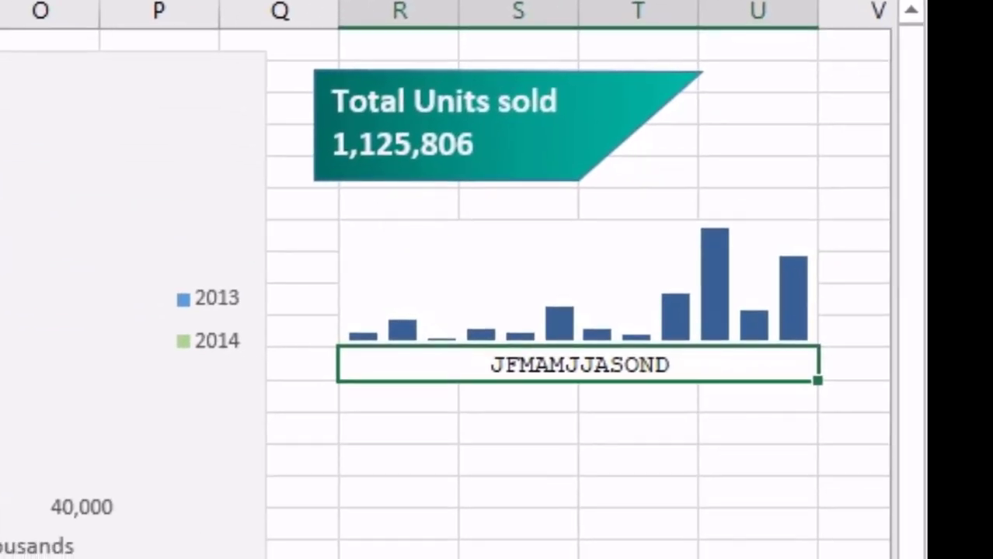
Spread the month initials out with spaces between the letters to line them up with the sparkline columns.
key(F2)
key(Home)
key(Right)
key(space)
key(Right)
key(space)
key(Right)
key(space)
key(Right)
key(space)
key(Right)
key(space)
key(Right)
key(space)
key(Right)
key(space)
key(Right)
key(space)
key(Right)
key(space)
key(Right)
key(space)
key(Right)
key(space)
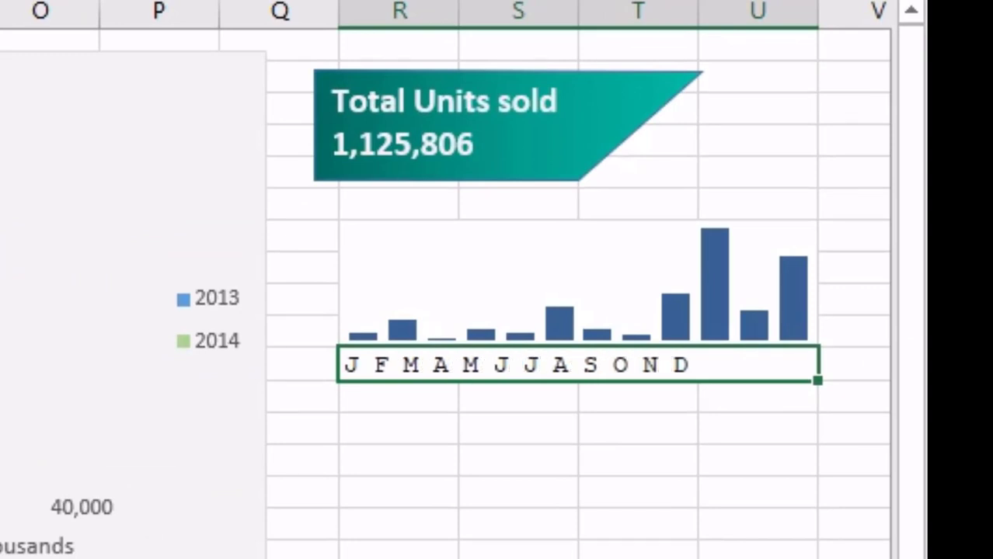
key(Return)
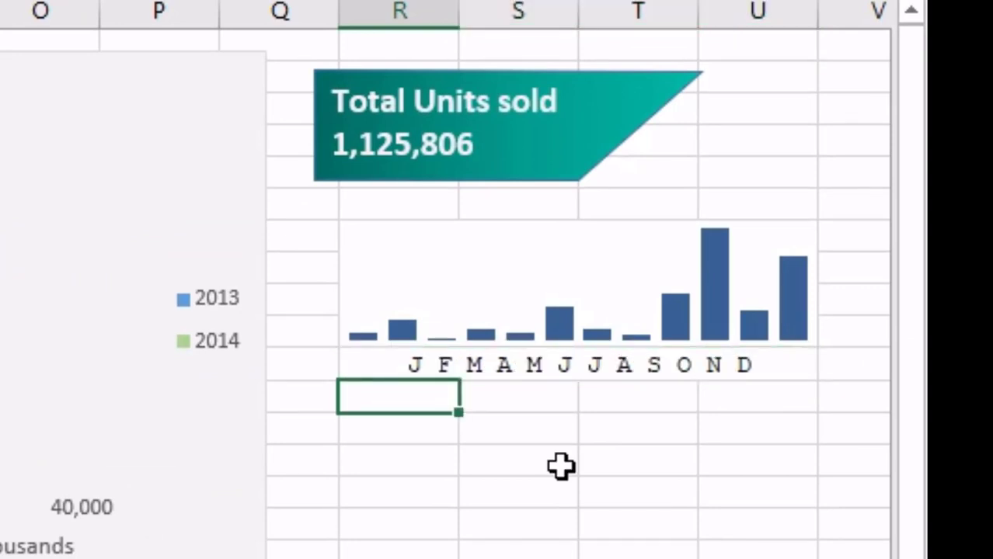
click(583, 366)
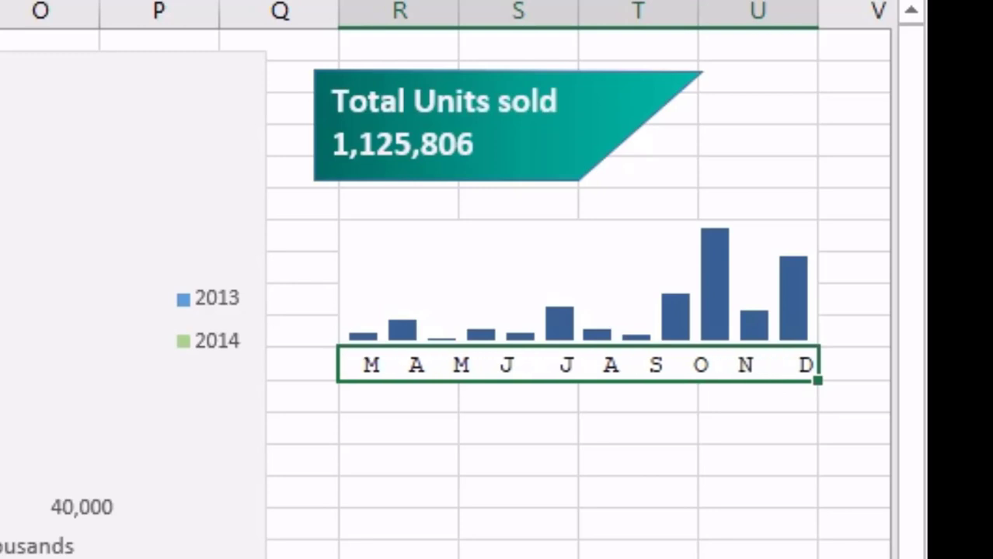
Set the marker color of the sparkline's high point to a blue theme shade.
click(567, 288)
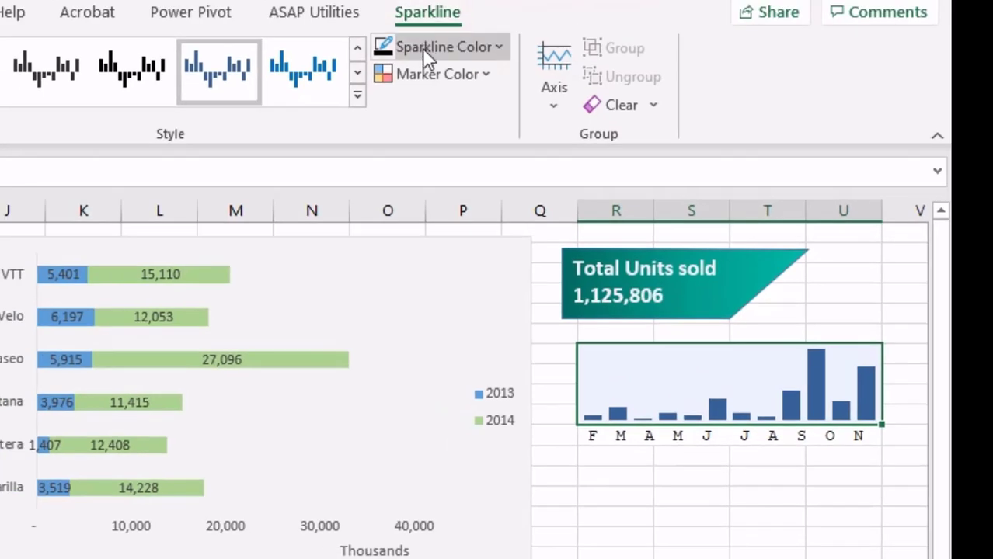
click(423, 50)
click(415, 48)
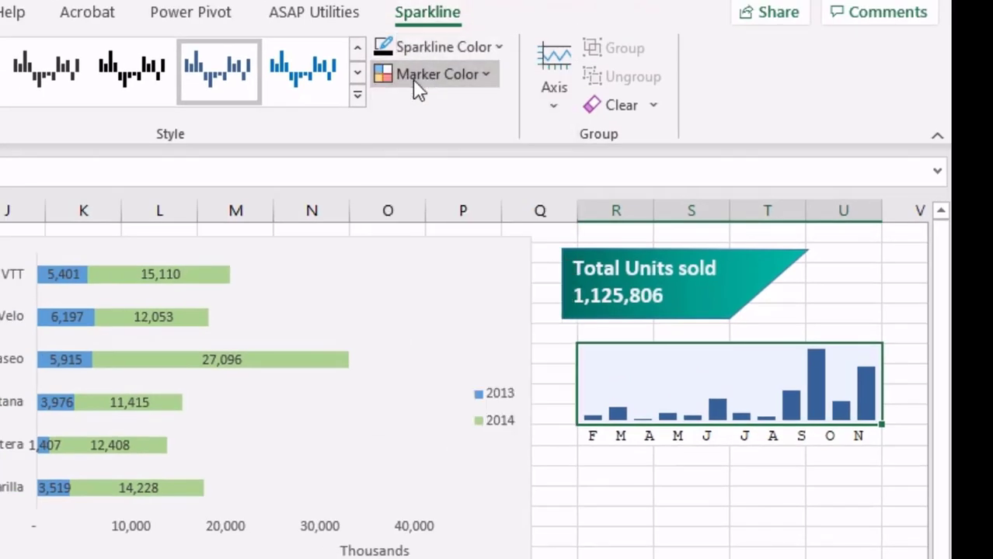
click(414, 79)
mouse_move(449, 185)
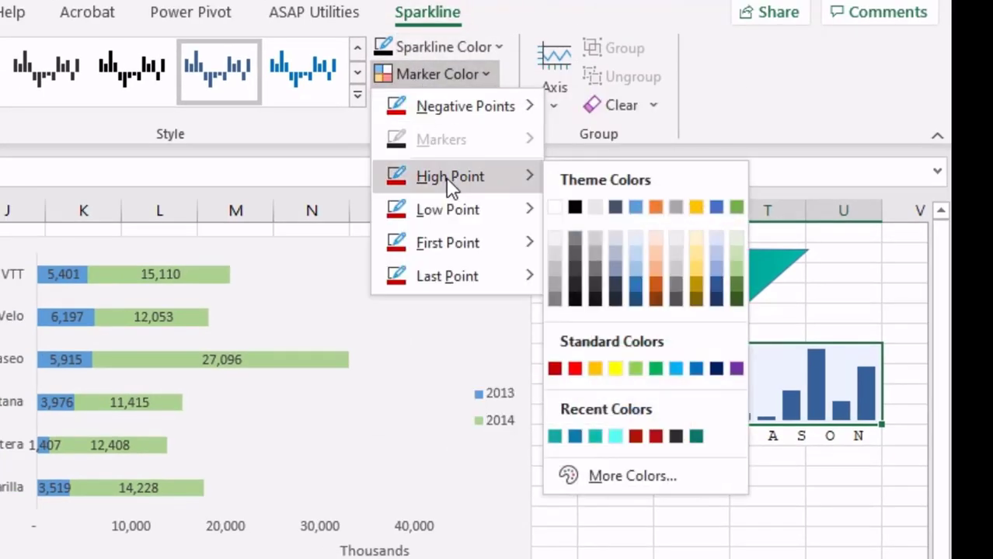
mouse_move(459, 216)
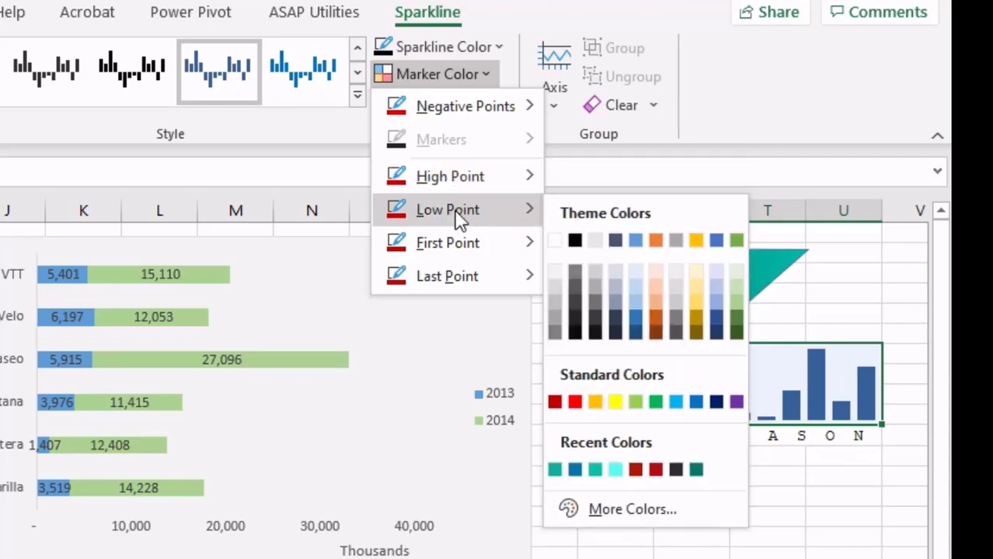
mouse_move(530, 180)
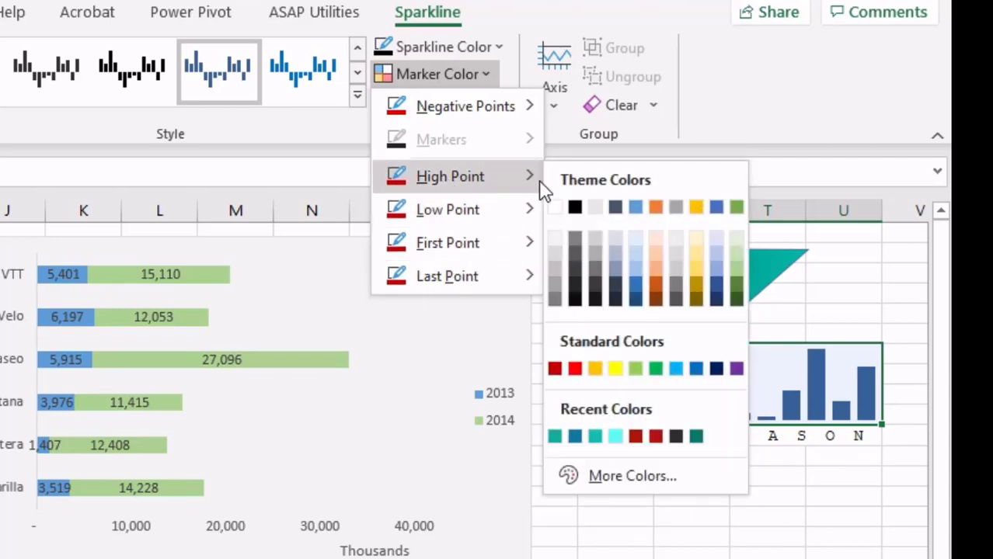
click(638, 272)
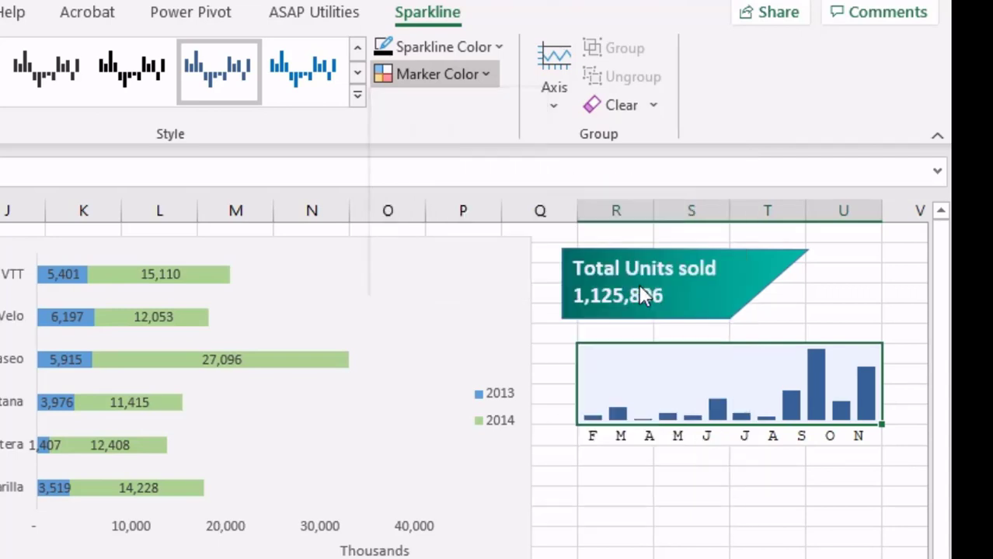
Set the marker color of the sparkline's low point to the dark red from the recent colors.
click(408, 81)
mouse_move(451, 214)
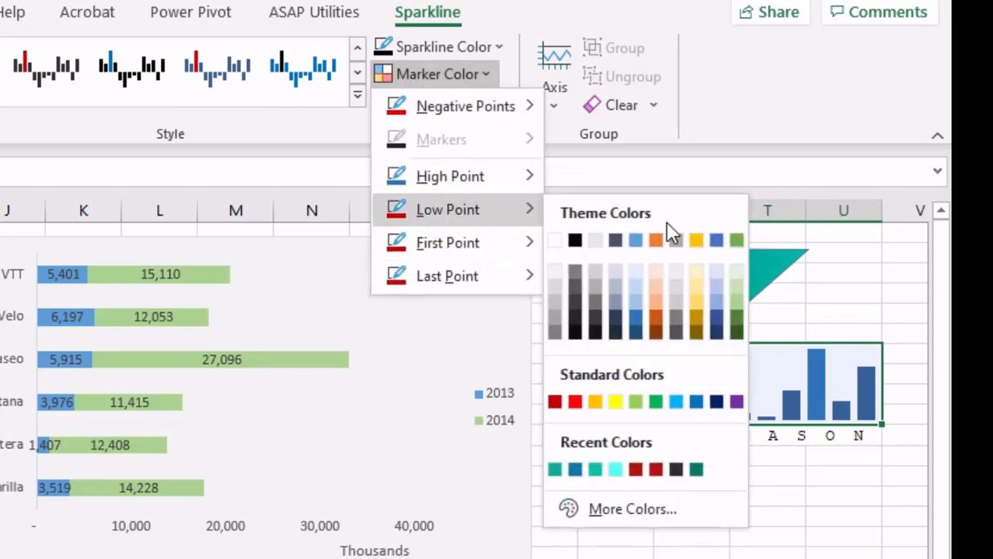
click(635, 469)
click(637, 465)
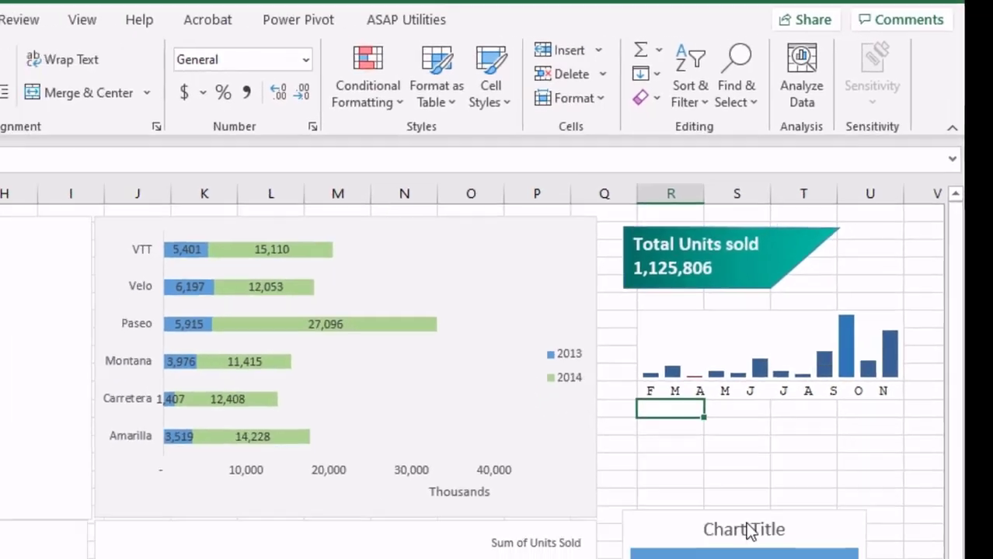
Collapse the ribbon and delete two empty columns, starting with column C, from beside the charts.
click(749, 528)
click(109, 248)
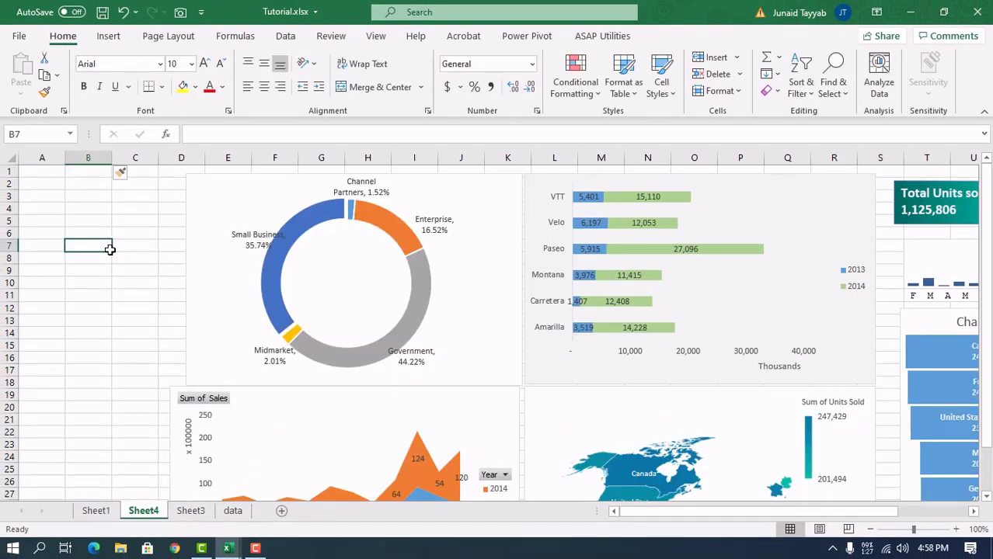
key(ctrl+F1)
click(136, 88)
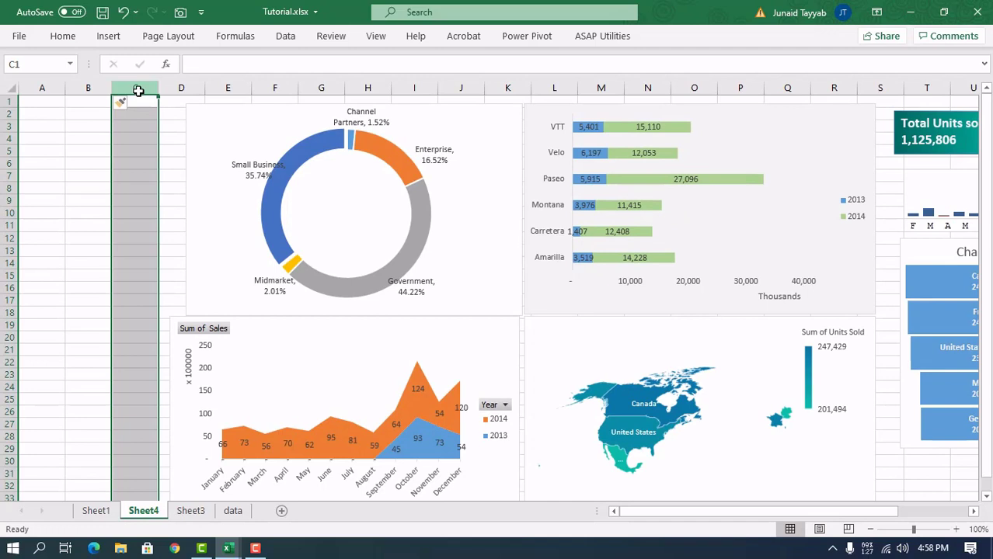
key(ctrl+minus)
key(ctrl+minus)
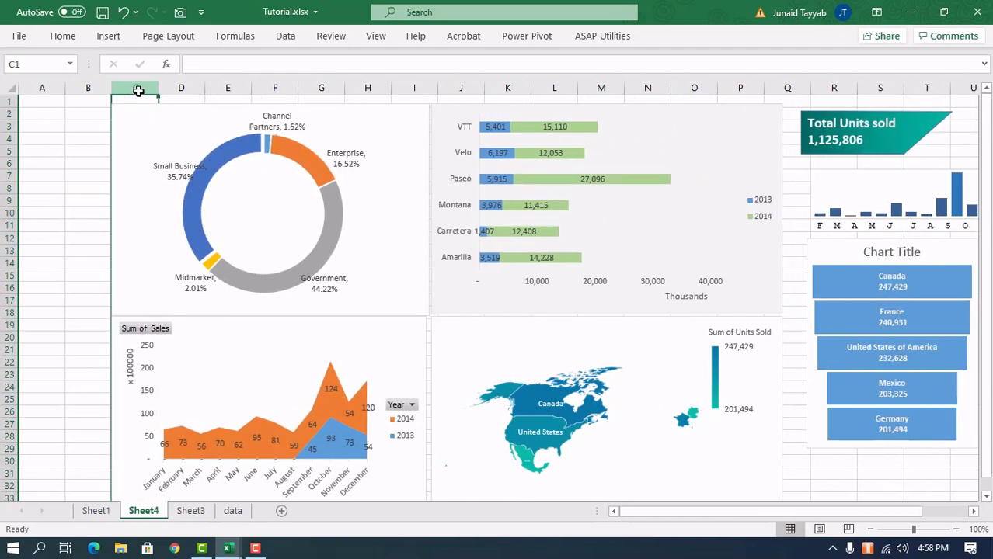
click(59, 124)
click(88, 128)
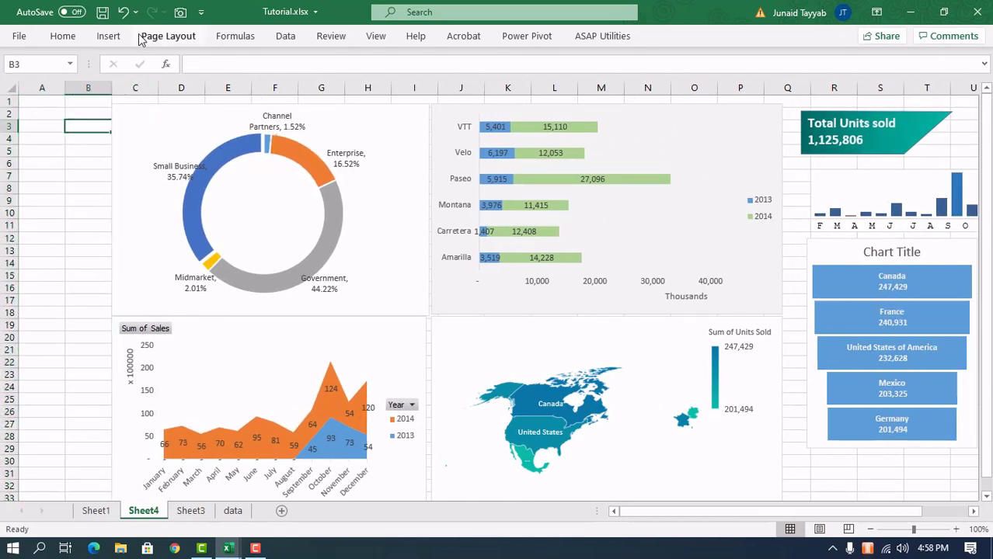
Insert slicers for Segment, Country, Year and Quarters from the doughnut pivot chart.
click(382, 143)
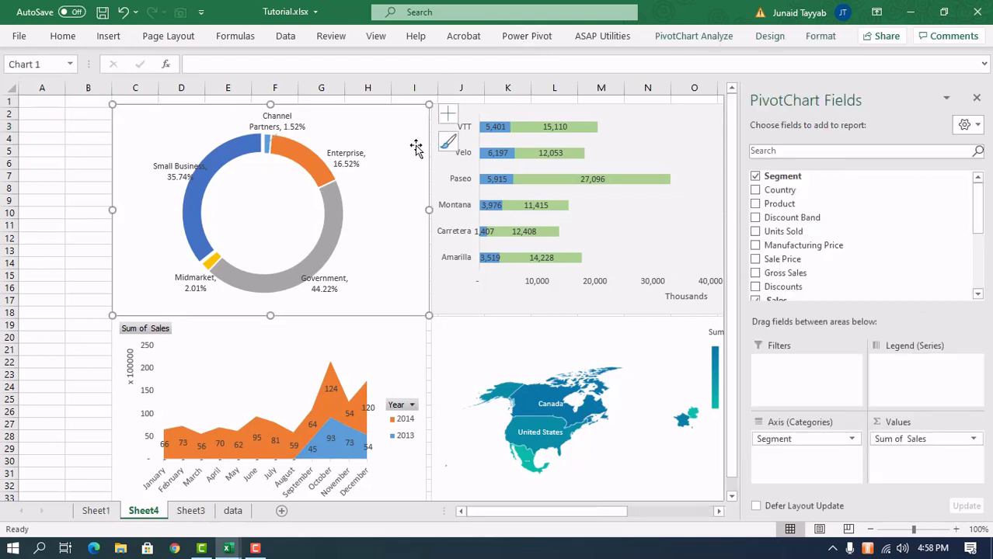
click(714, 44)
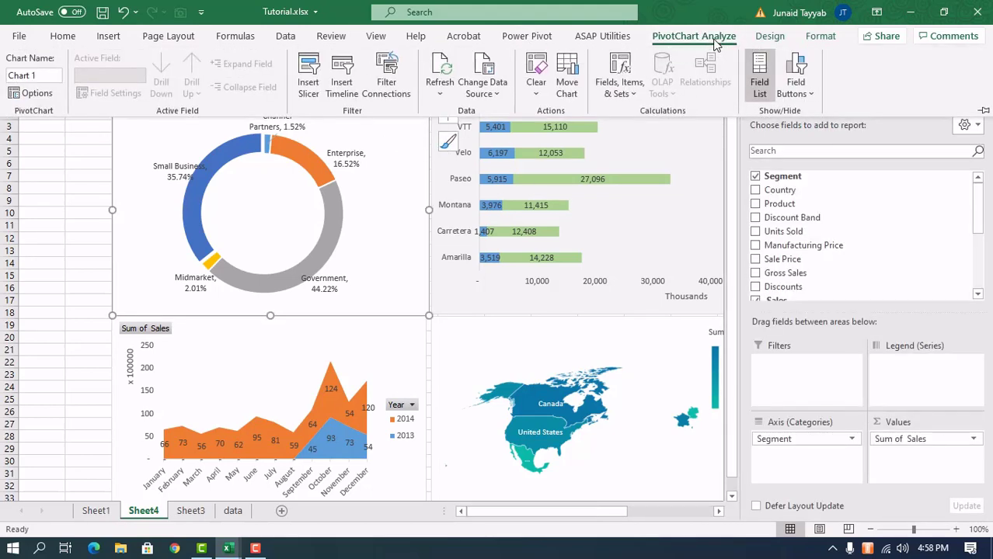
click(308, 78)
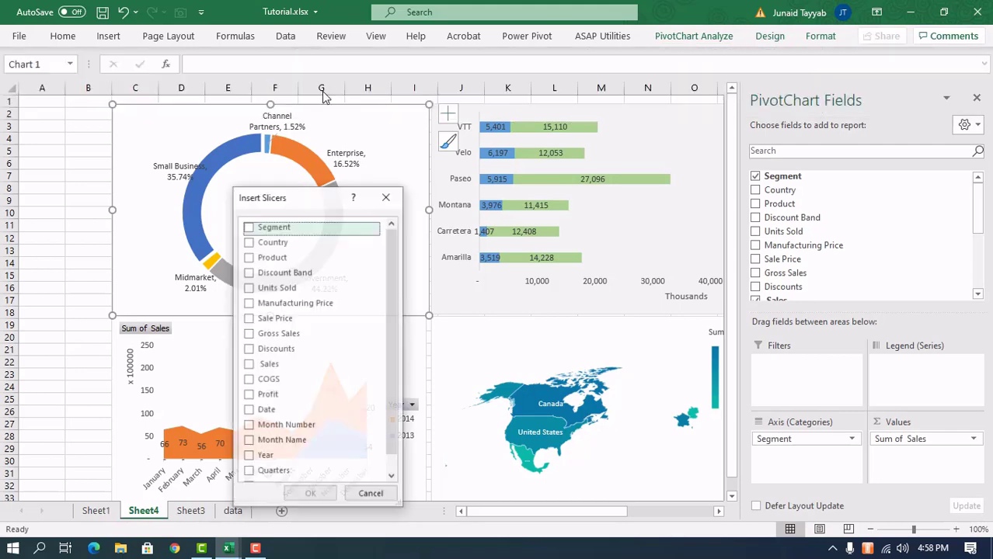
click(249, 230)
click(249, 241)
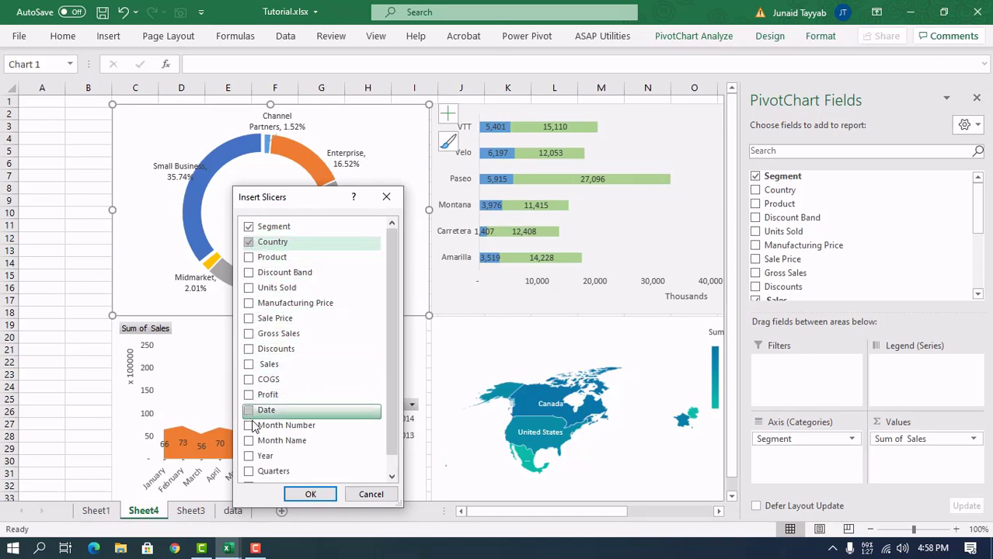
click(268, 470)
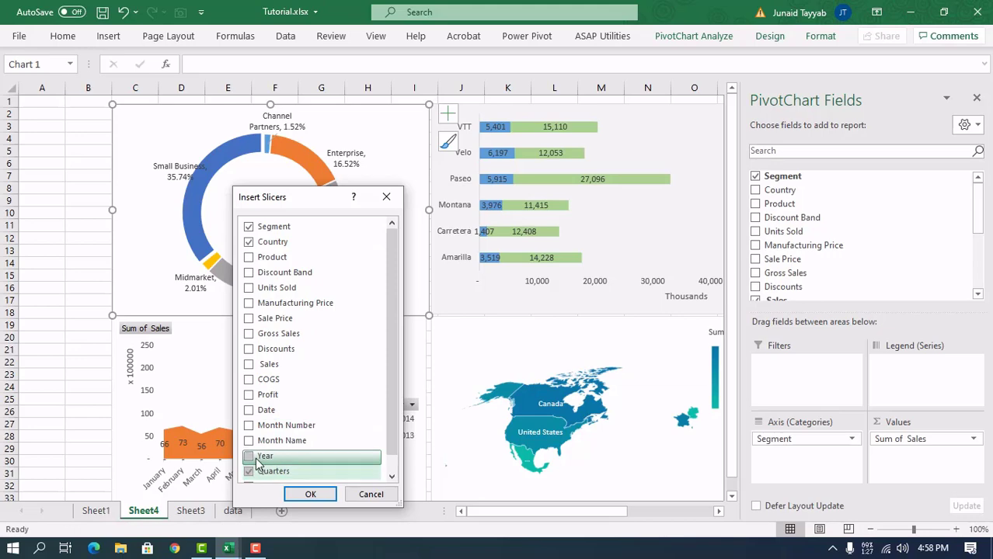
click(258, 459)
click(310, 494)
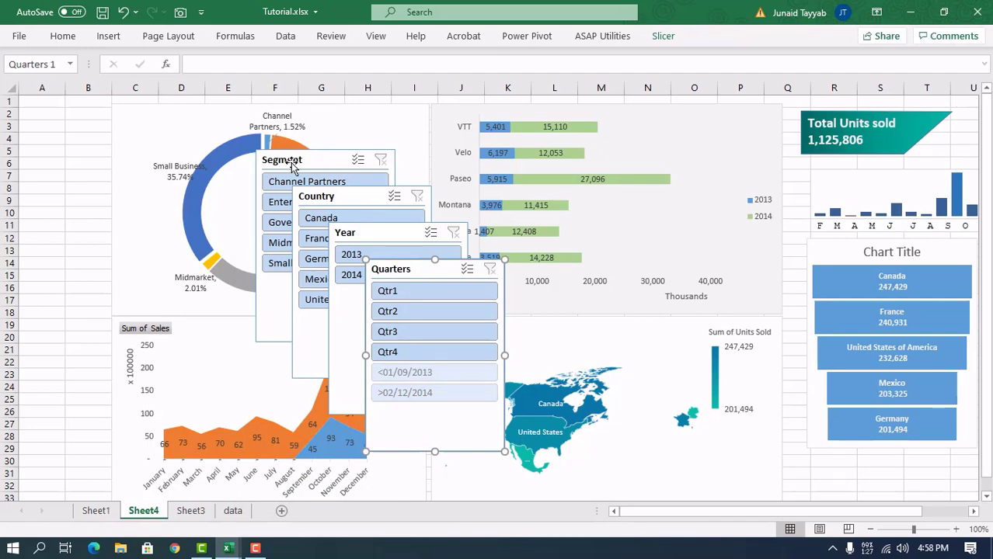
Stack the Segment, Country and Quarters slicers over columns A and B, widening column B to make room.
drag(299, 165, 67, 147)
drag(111, 88, 170, 88)
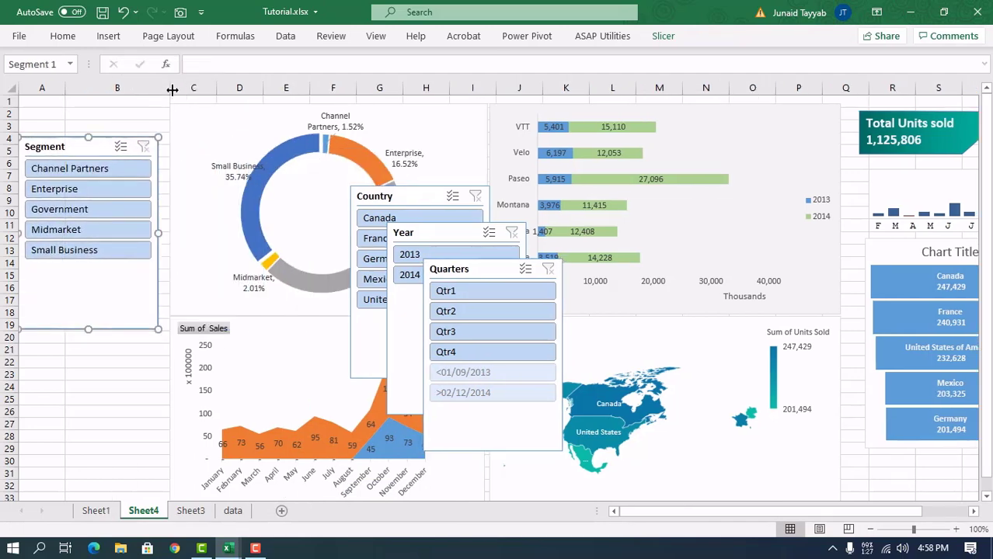
drag(365, 195, 33, 289)
drag(431, 264, 35, 472)
Give the Year slicer two button columns and a height of 0.73", and place it above the Segment slicer.
click(403, 232)
drag(457, 414, 457, 299)
click(662, 36)
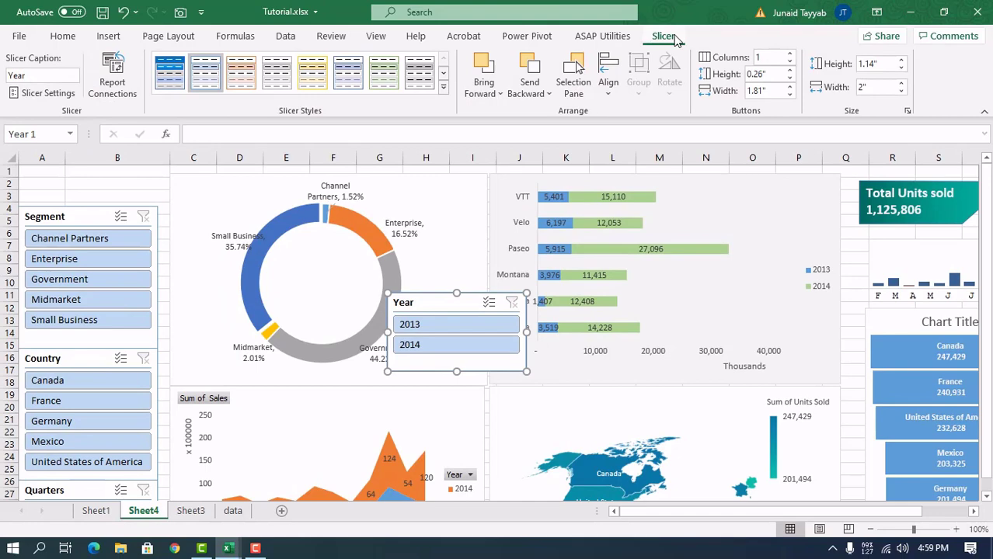
drag(459, 342, 89, 275)
drag(80, 177, 80, 221)
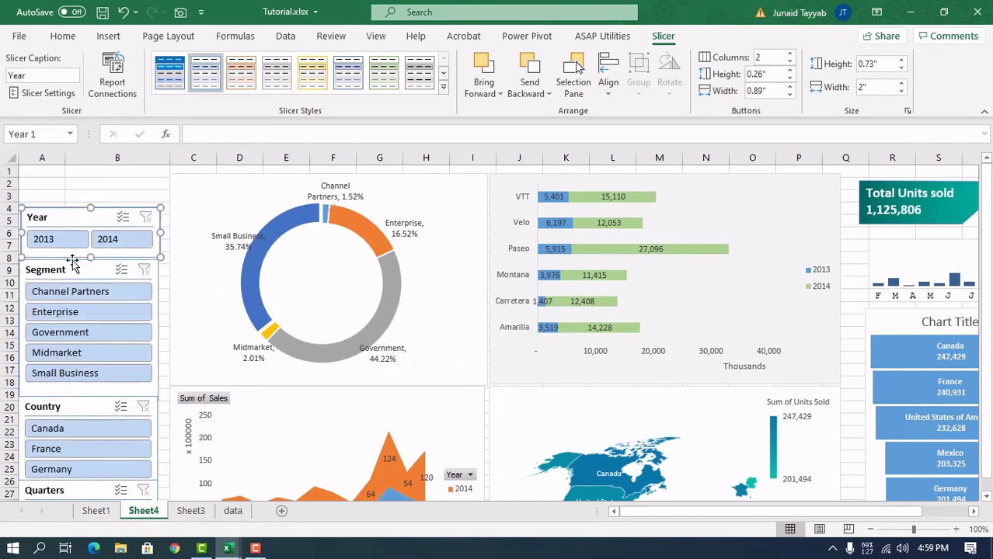
Shorten the Quarters slicer below the Country slicer so that it ends at row 38.
scroll(53, 454, down, 5)
click(53, 455)
drag(88, 486, 88, 444)
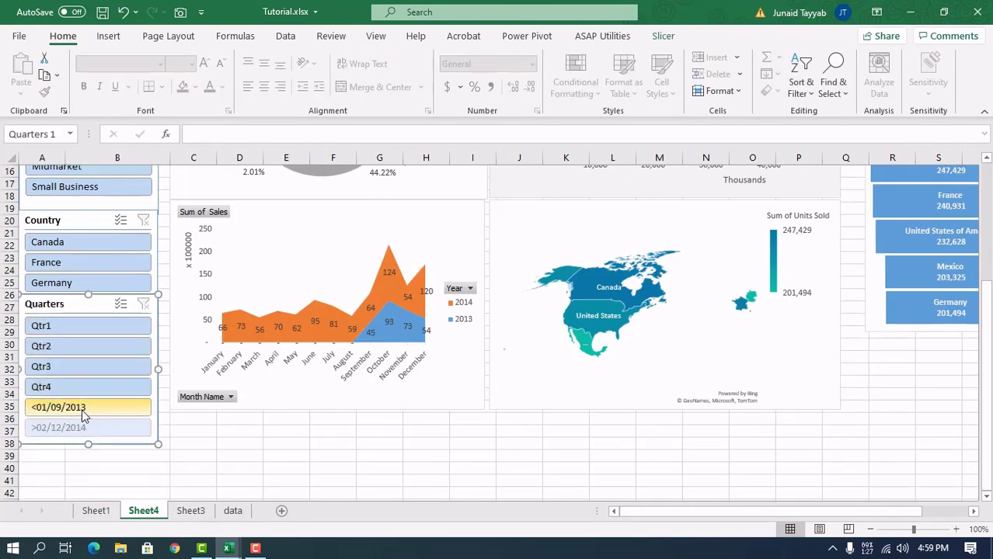
Hide the items with no data in the Quarters slicer.
right_click(74, 310)
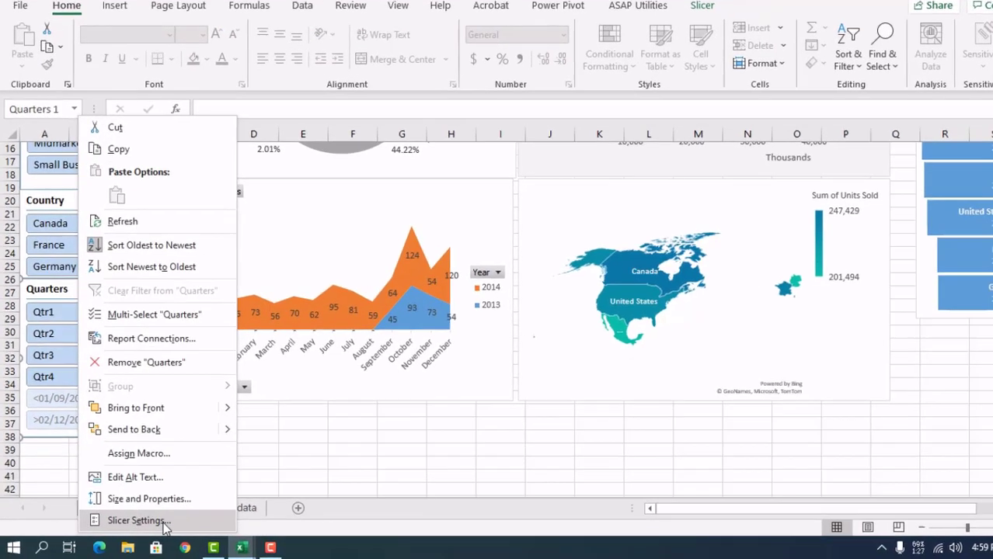
click(153, 525)
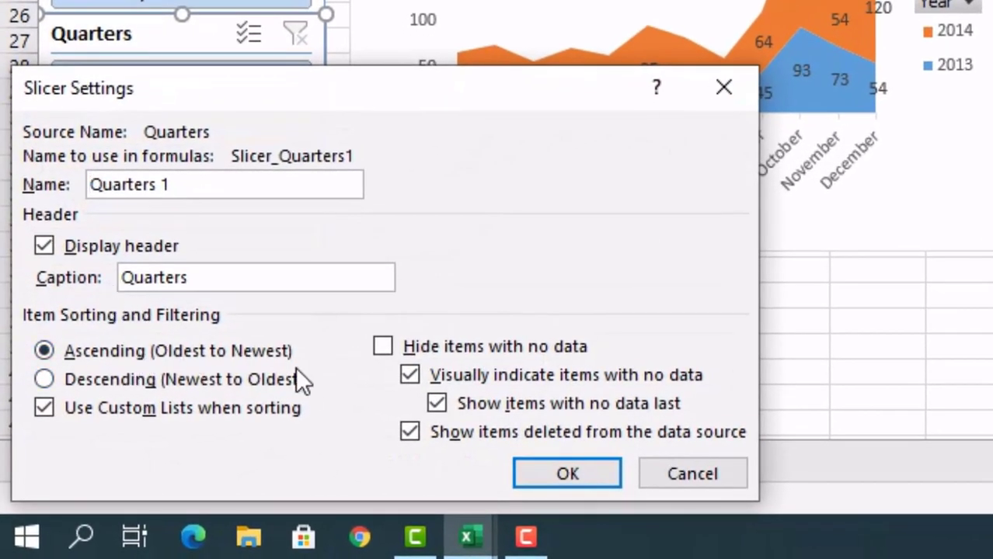
click(382, 346)
click(566, 475)
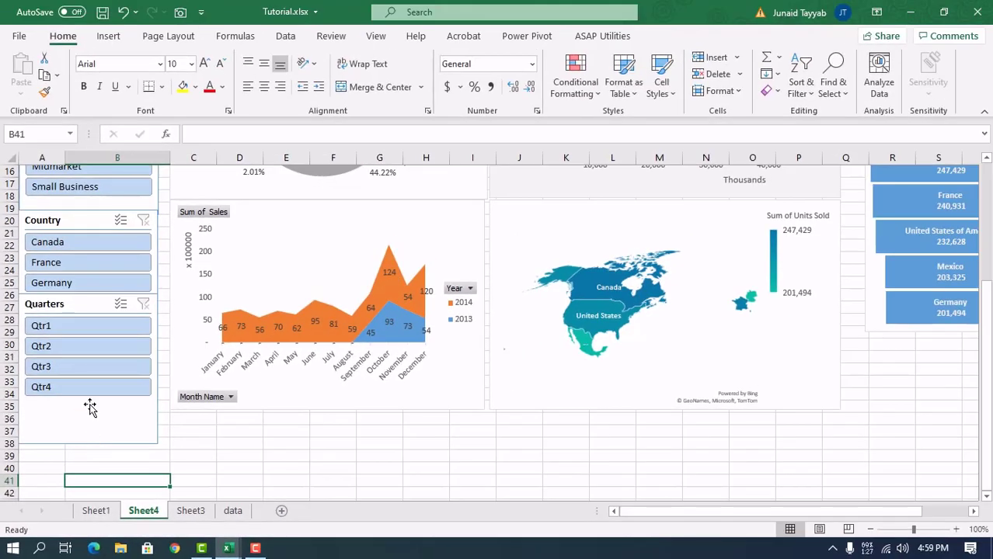
Arrange the Quarters slicer's buttons in two columns and shorten the slicer to end at about row 32.
click(104, 380)
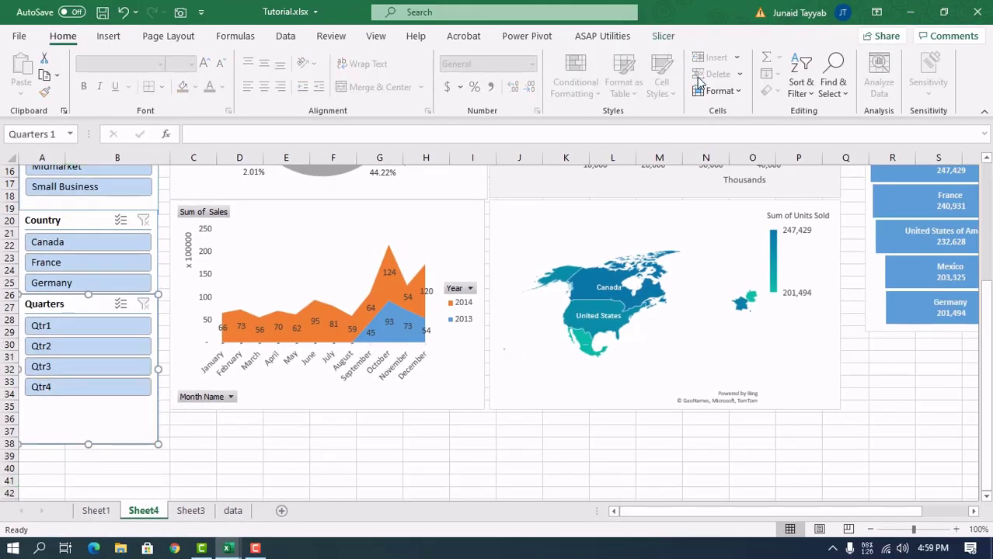
click(663, 35)
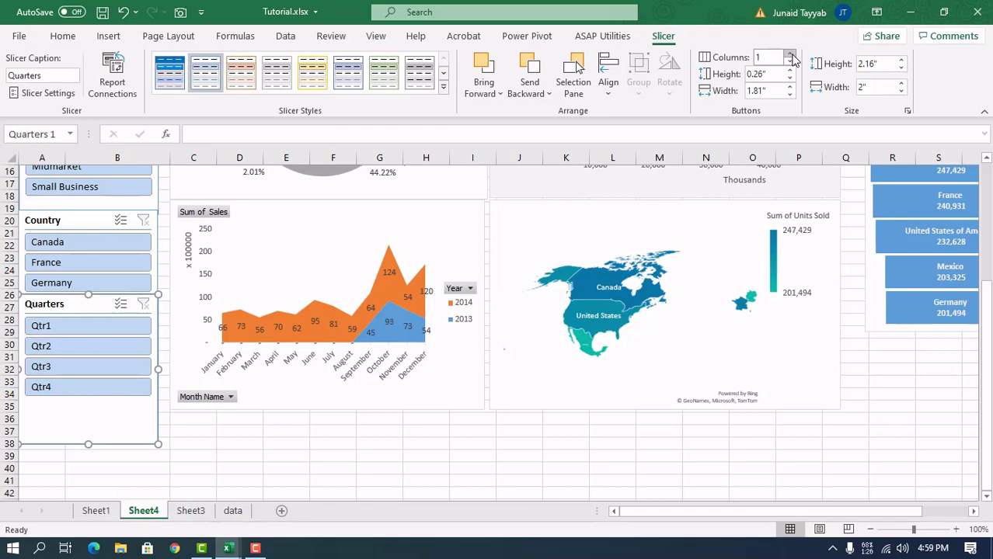
click(789, 53)
drag(91, 445, 97, 371)
click(95, 417)
scroll(113, 365, up, 3)
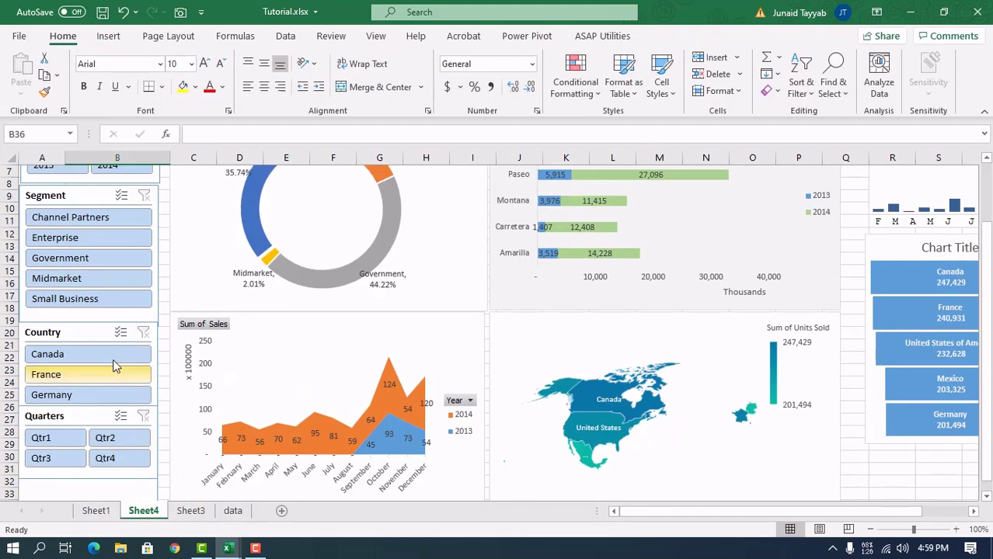
Connect the Year slicer to the country sales and Product sales pivot tables as well.
scroll(112, 365, up, 2)
click(133, 214)
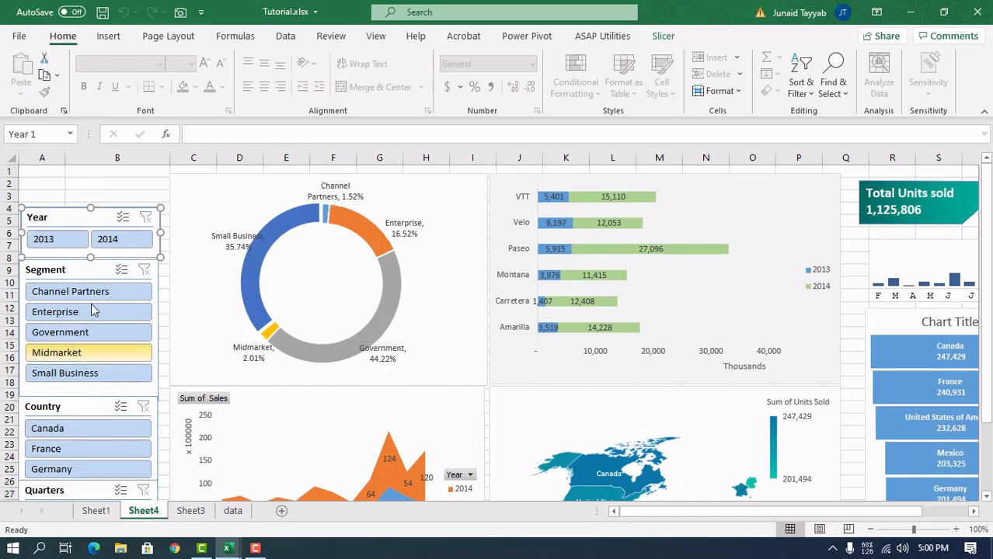
click(107, 195)
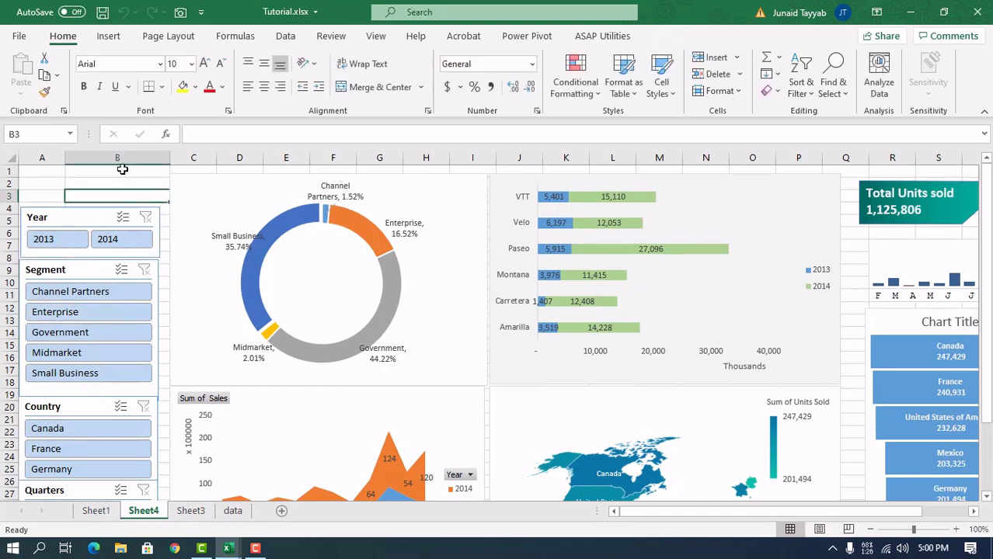
click(94, 211)
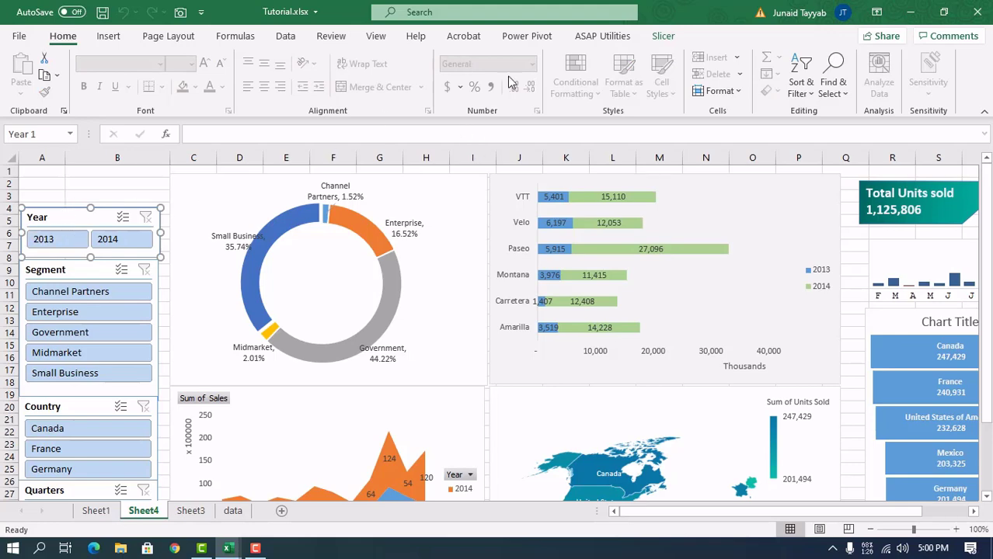
click(663, 35)
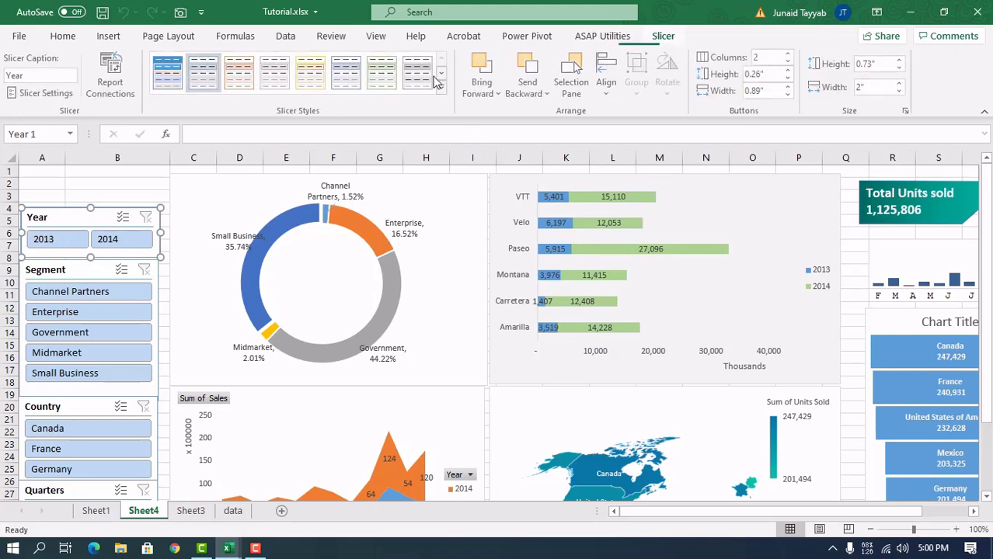
click(113, 87)
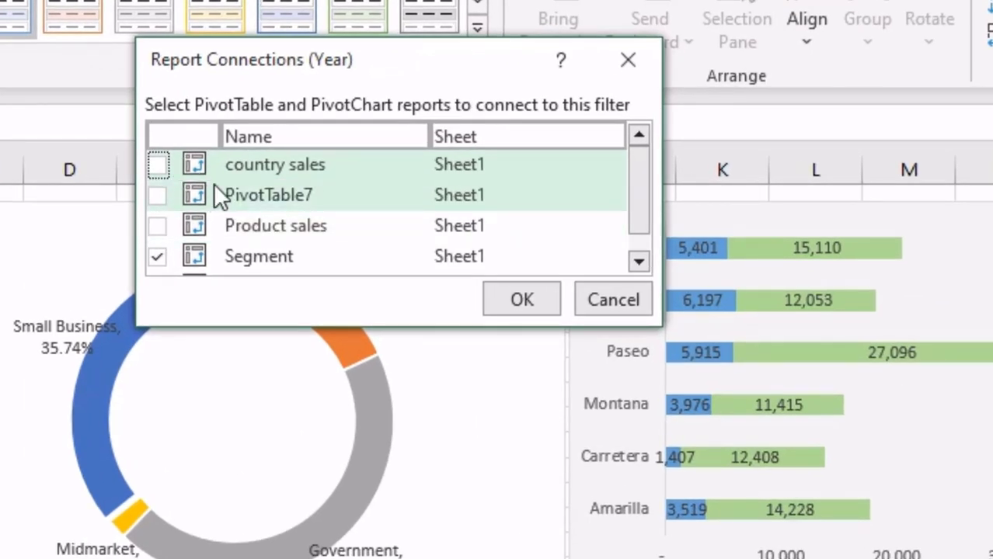
click(159, 165)
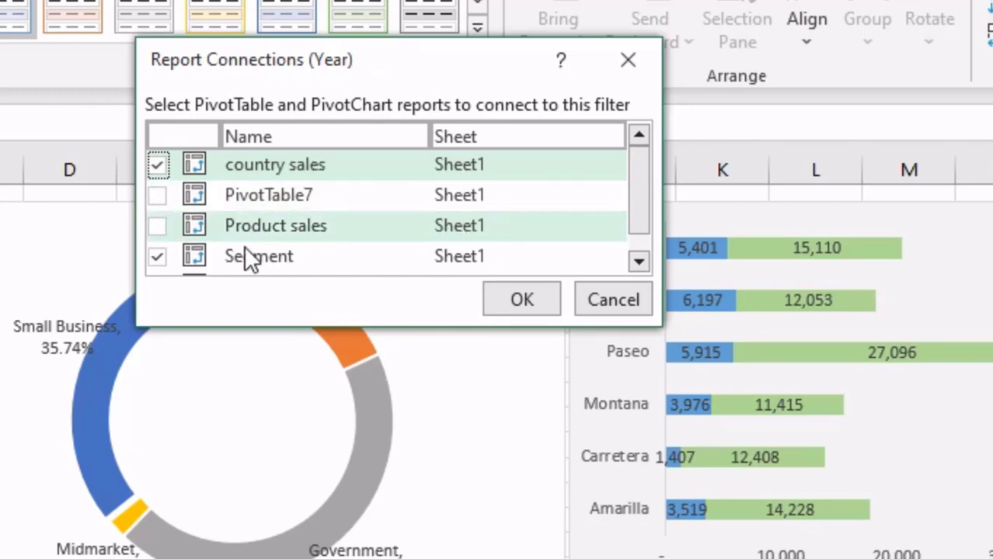
click(156, 226)
click(527, 296)
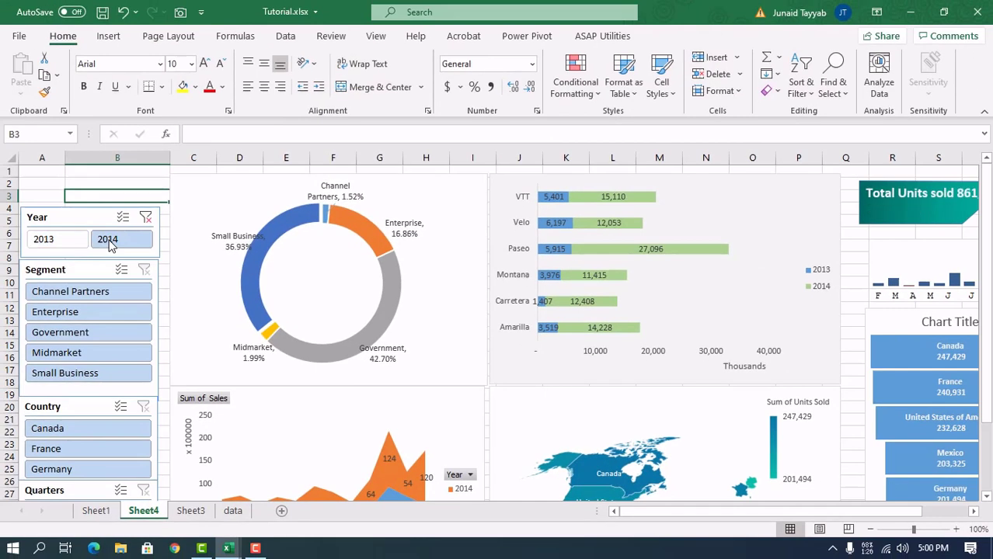
Test the Year slicer with 2014 and 2013, and check the filtered pivot tables on Sheet1.
click(109, 241)
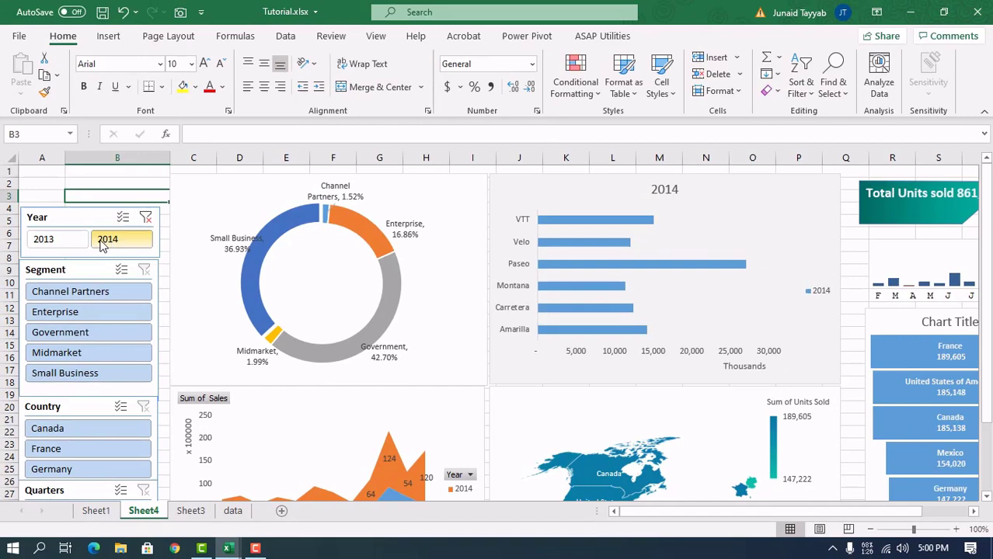
click(49, 239)
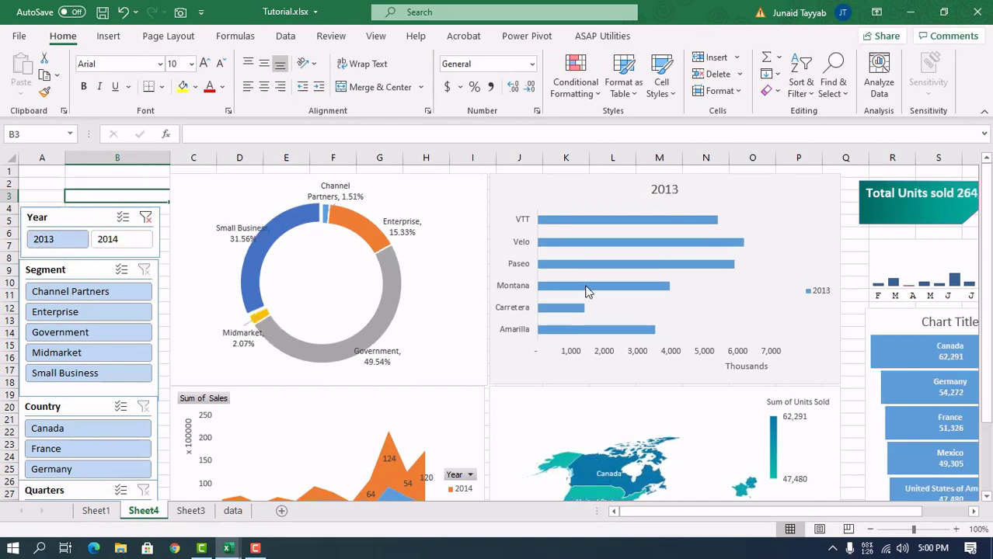
click(97, 512)
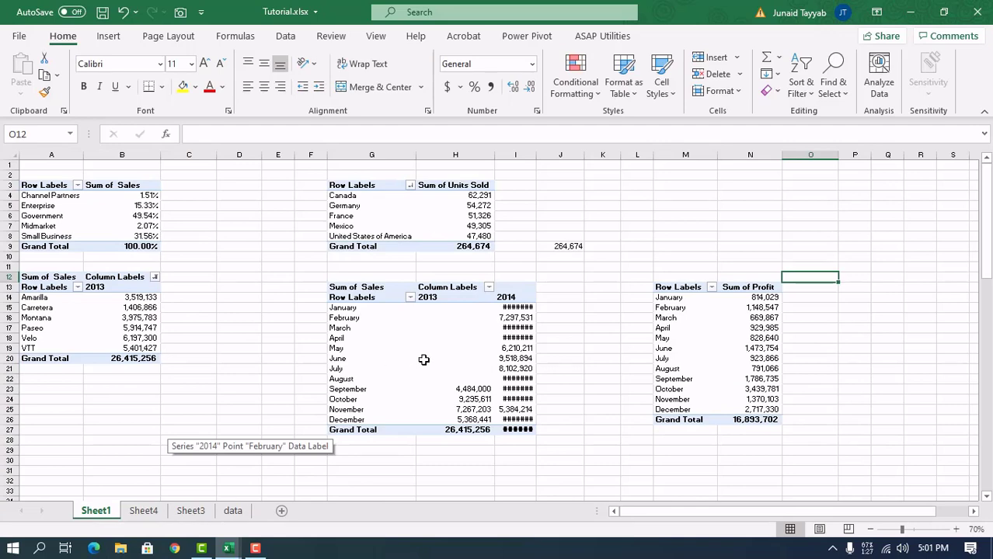
Back on Sheet4, filter the dashboard to 2014 and try the Enterprise and Government segments.
click(140, 509)
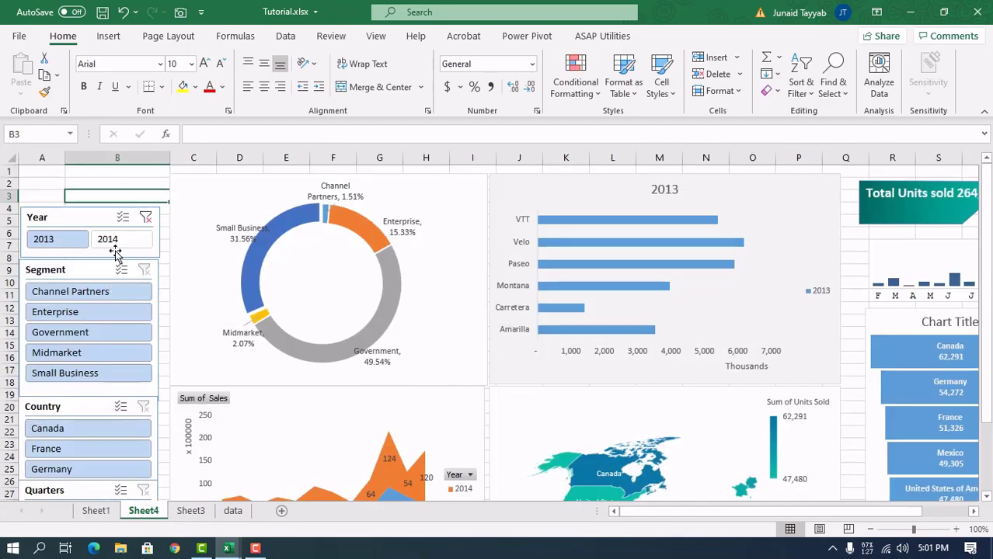
click(90, 314)
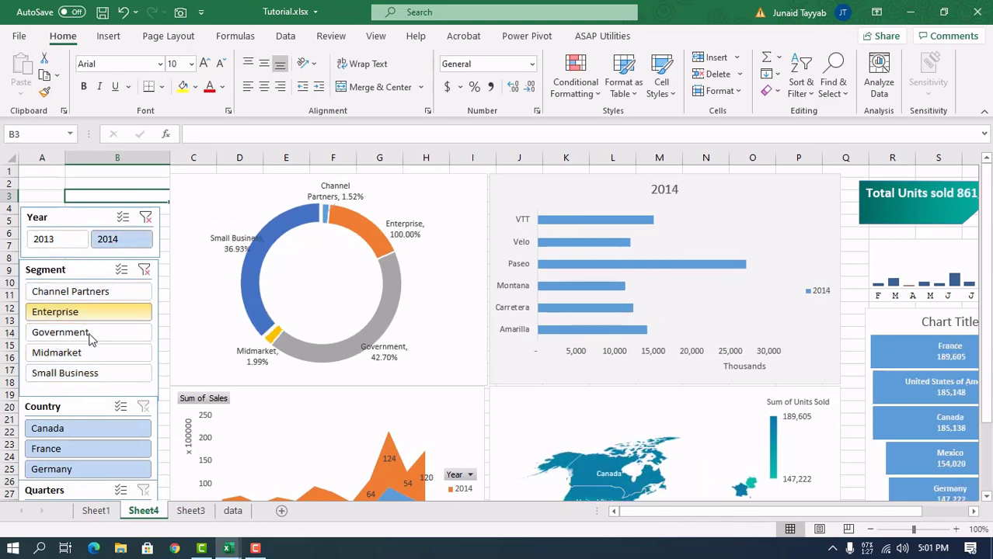
click(90, 332)
Connect the Segment slicer to the country sales, Product sales and yoy analysis pivot tables as well.
click(84, 264)
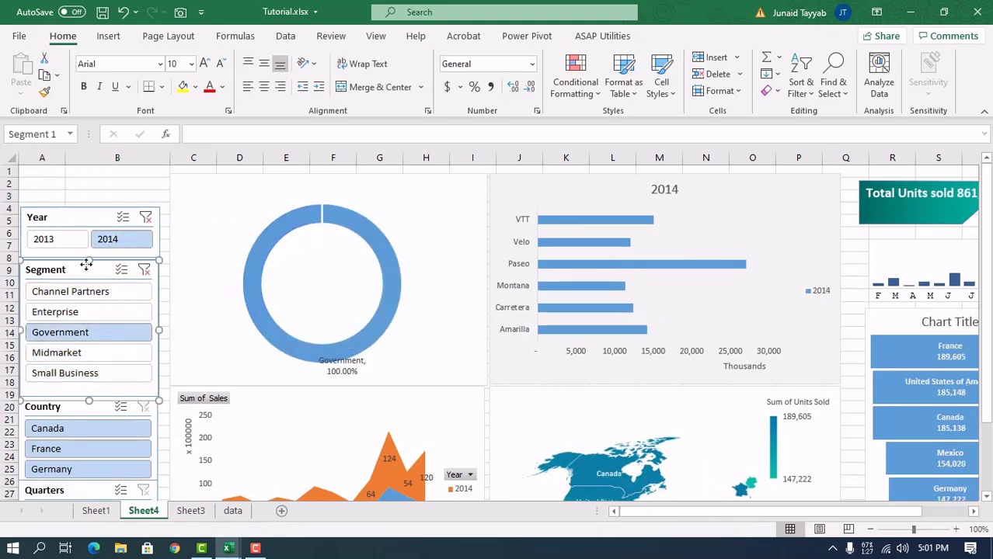
click(662, 37)
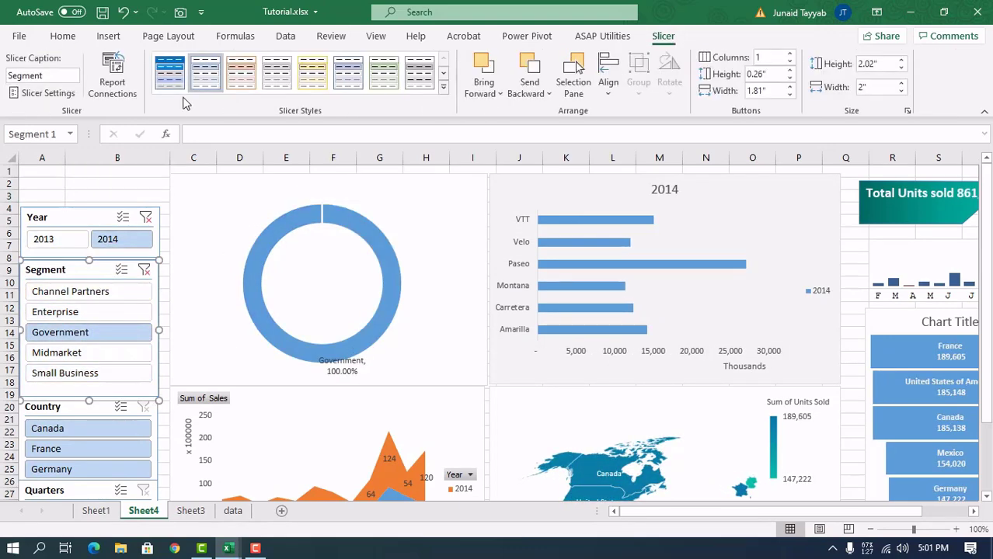
click(114, 78)
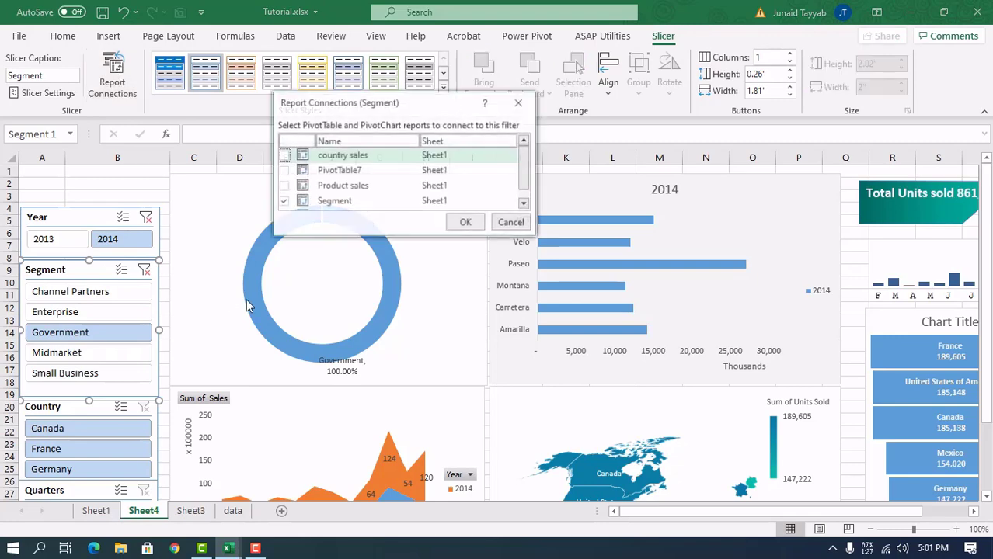
click(283, 186)
scroll(302, 203, down, 1)
click(284, 203)
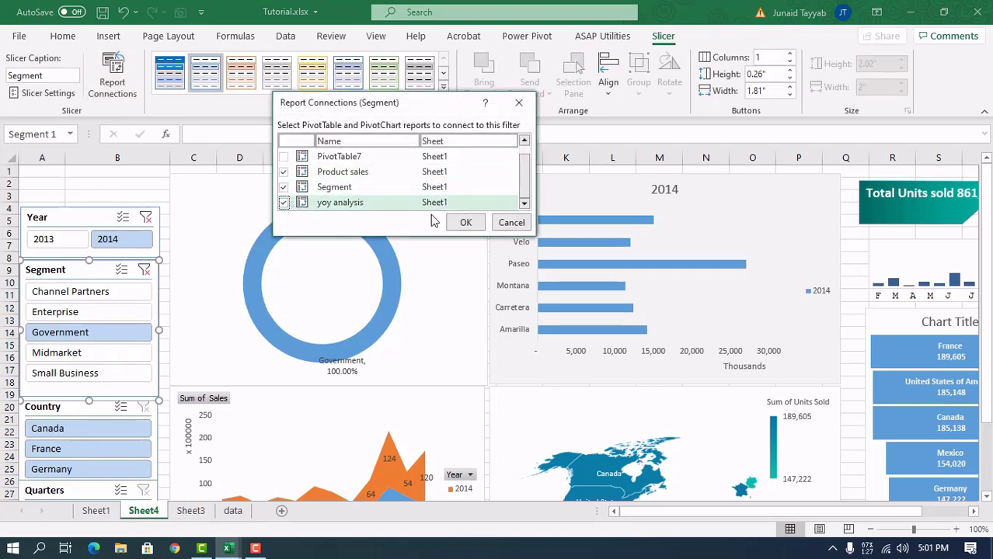
click(464, 223)
Test the Segment slicer on the dashboard with Enterprise, ending on Midmarket.
click(117, 197)
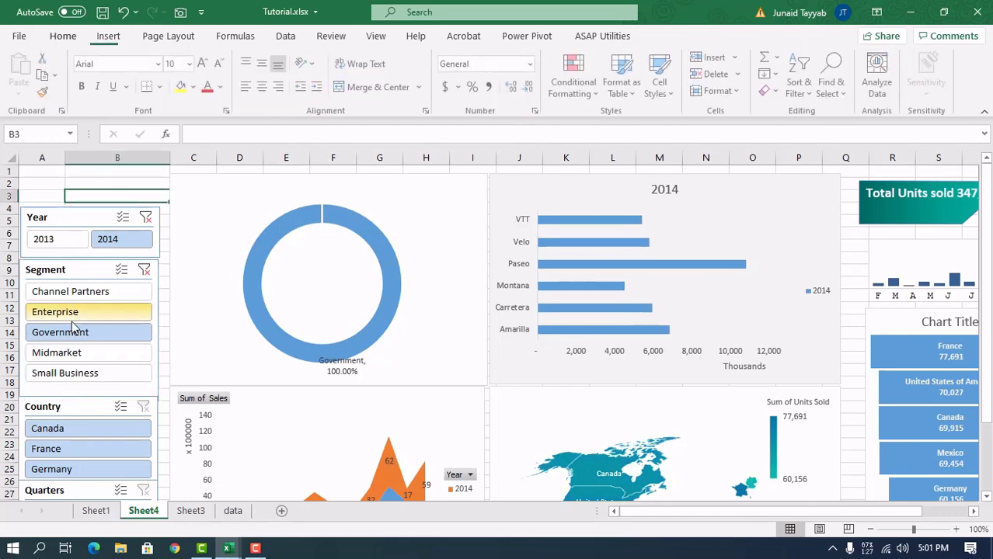
click(73, 313)
click(73, 351)
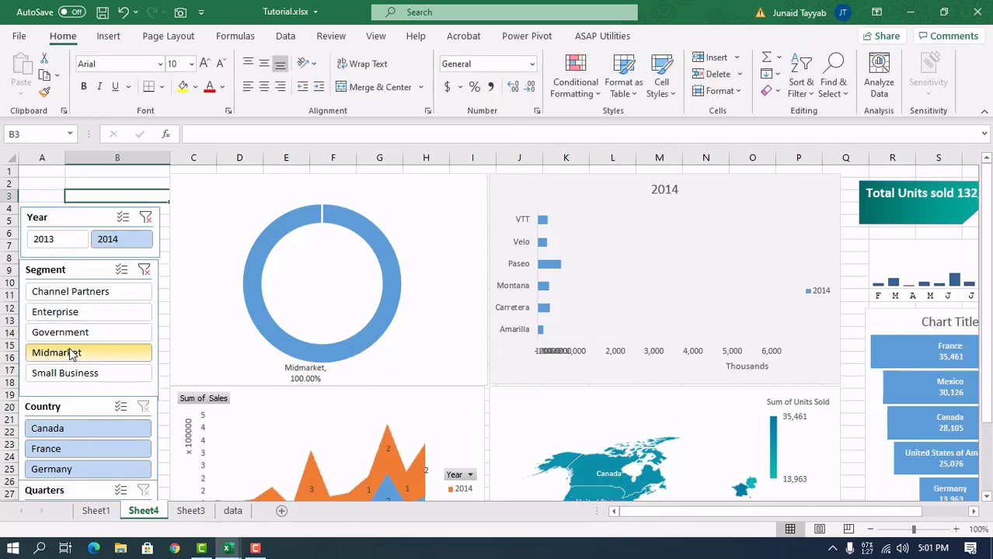